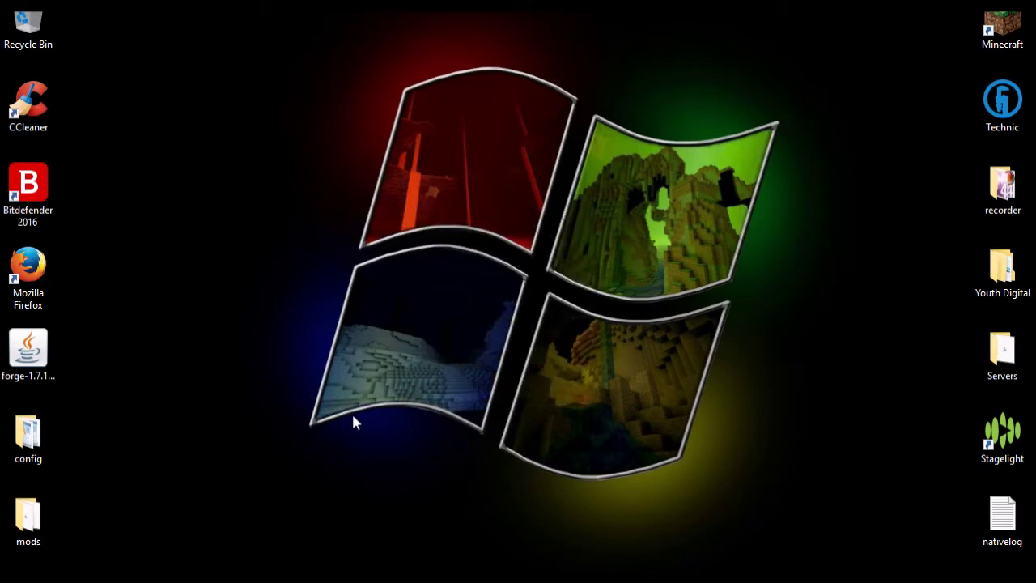
Step: Launch Firefox and go to the bookmarked Technic Platform site
{"action": "mouse_move", "coordinate": [486, 570]}
{"action": "left_click", "coordinate": [380, 558]}
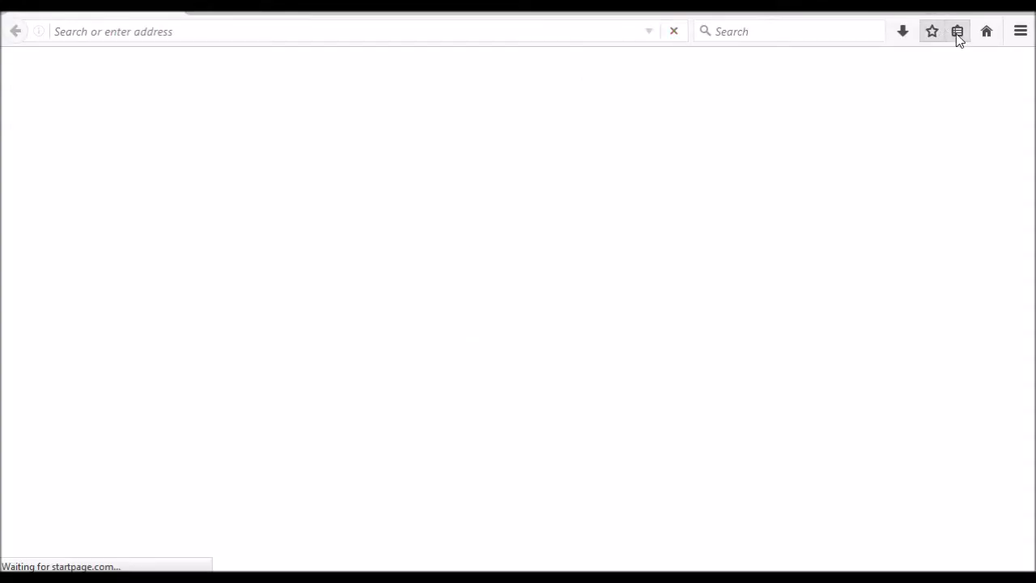
{"action": "left_click", "coordinate": [956, 33]}
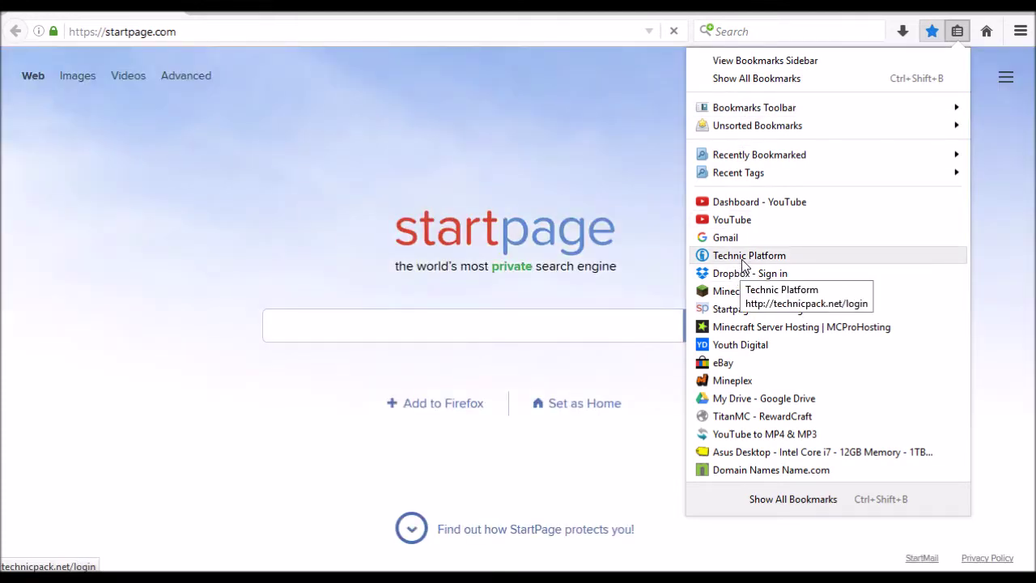
{"action": "left_click", "coordinate": [743, 257]}
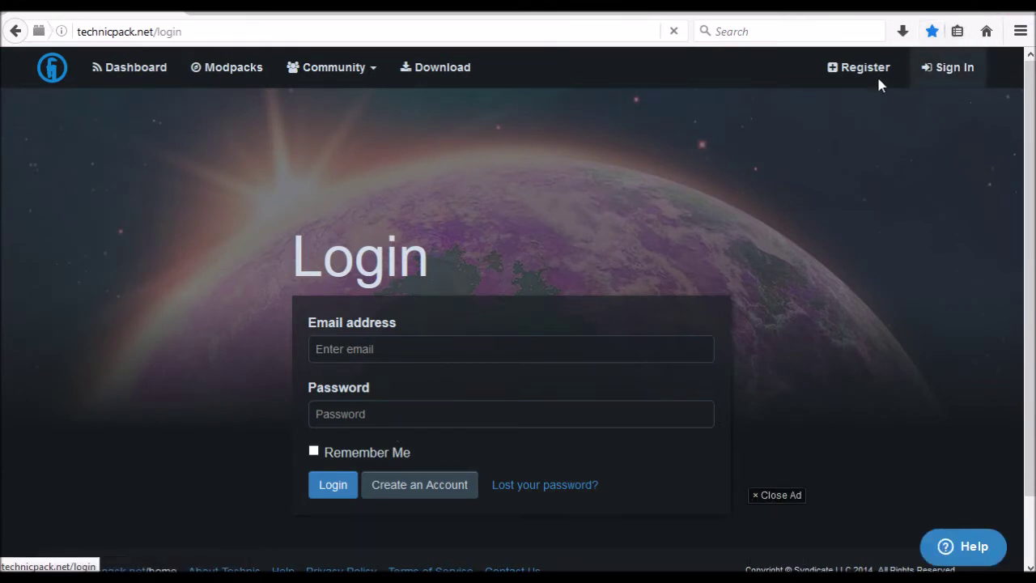
Step: Dismiss the ad banners, open Create a Modpack from the account menu, then minimize Firefox
{"action": "left_click", "coordinate": [780, 494]}
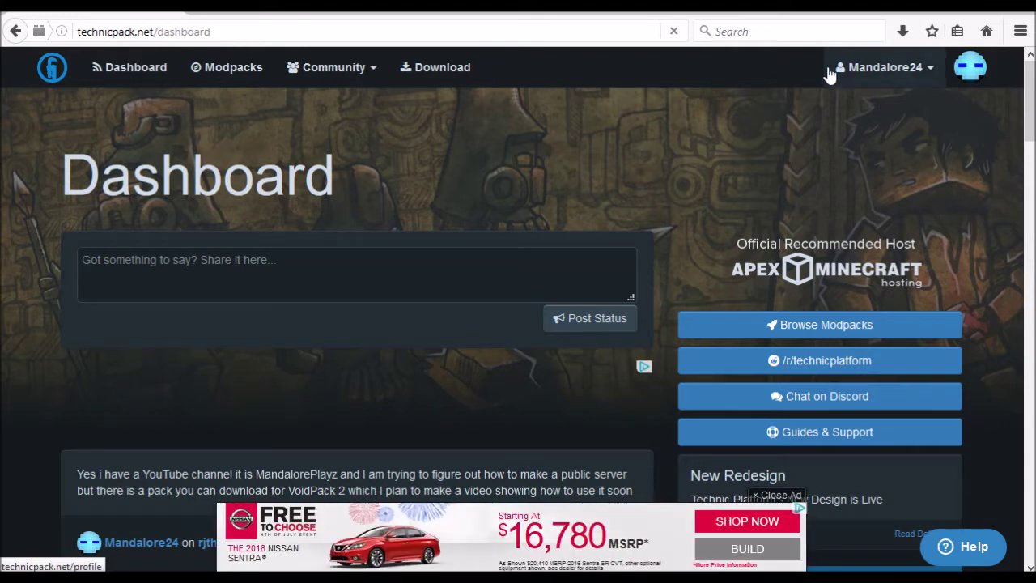
{"action": "left_click", "coordinate": [778, 498]}
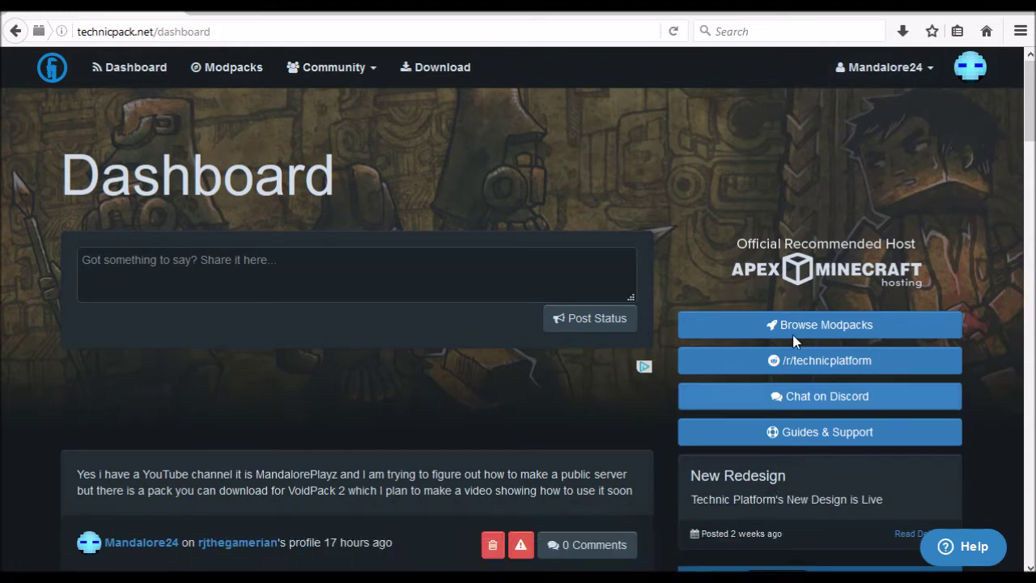
{"action": "left_click", "coordinate": [887, 75]}
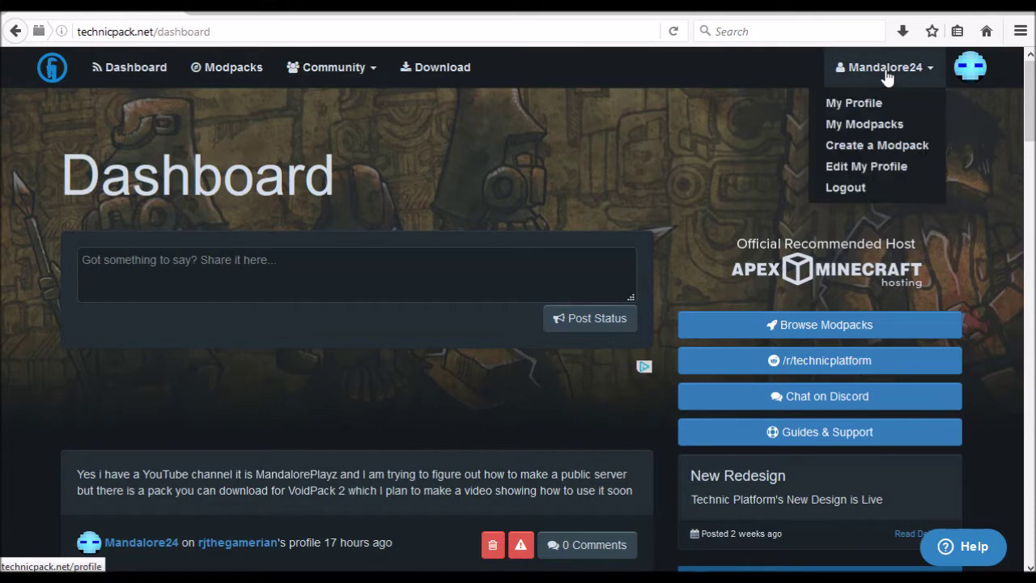
{"action": "left_click", "coordinate": [874, 145]}
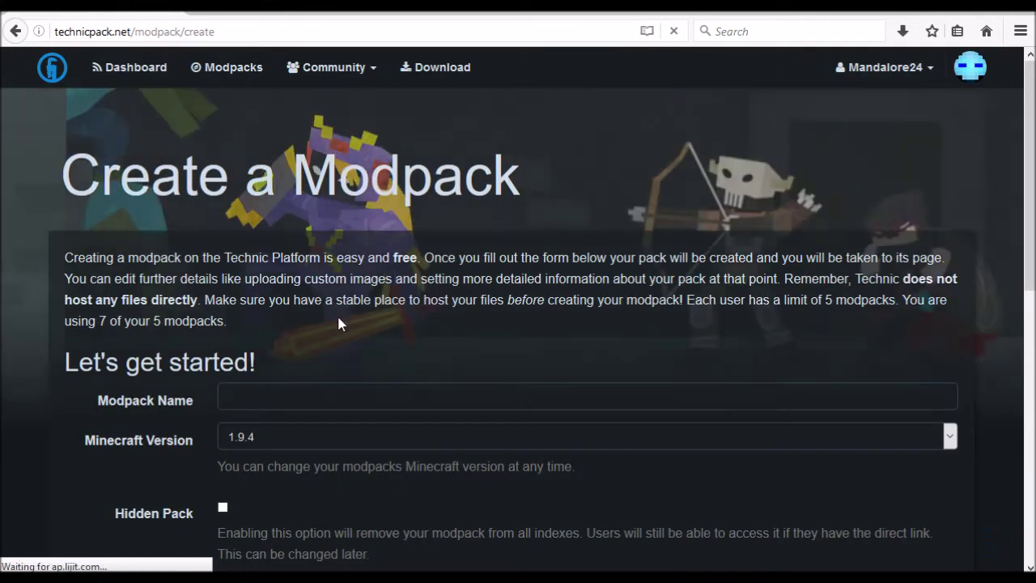
{"action": "scroll", "coordinate": [340, 317], "scroll_direction": "down", "scroll_amount": 1}
{"action": "scroll", "coordinate": [343, 323], "scroll_direction": "down", "scroll_amount": 6}
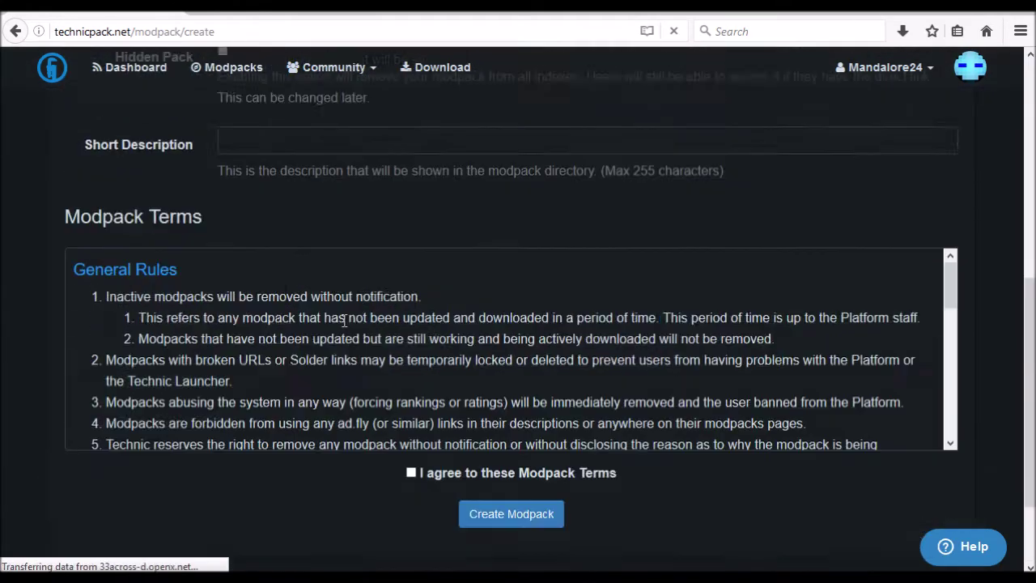
{"action": "scroll", "coordinate": [343, 324], "scroll_direction": "up", "scroll_amount": 6}
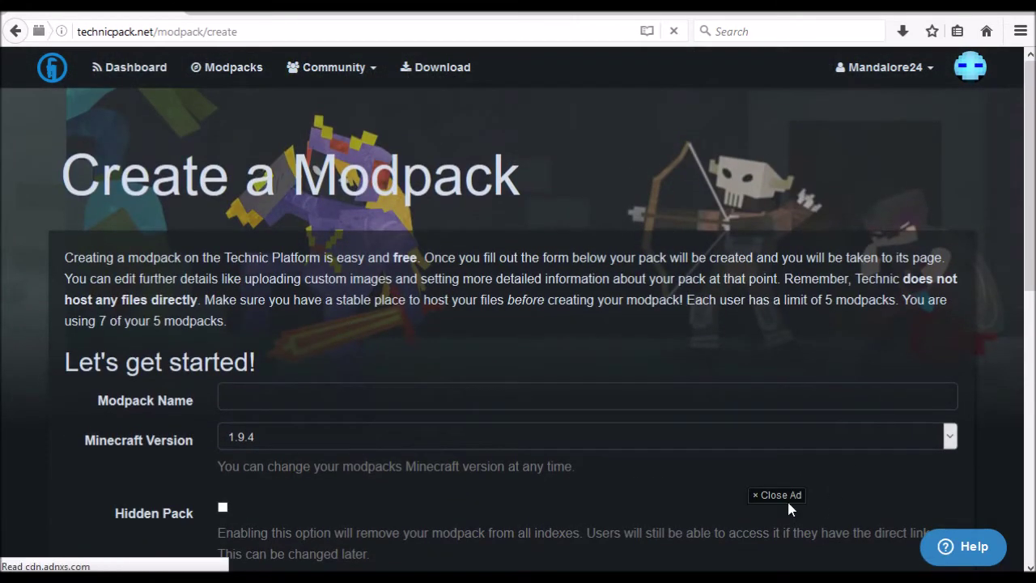
{"action": "left_click", "coordinate": [926, 3]}
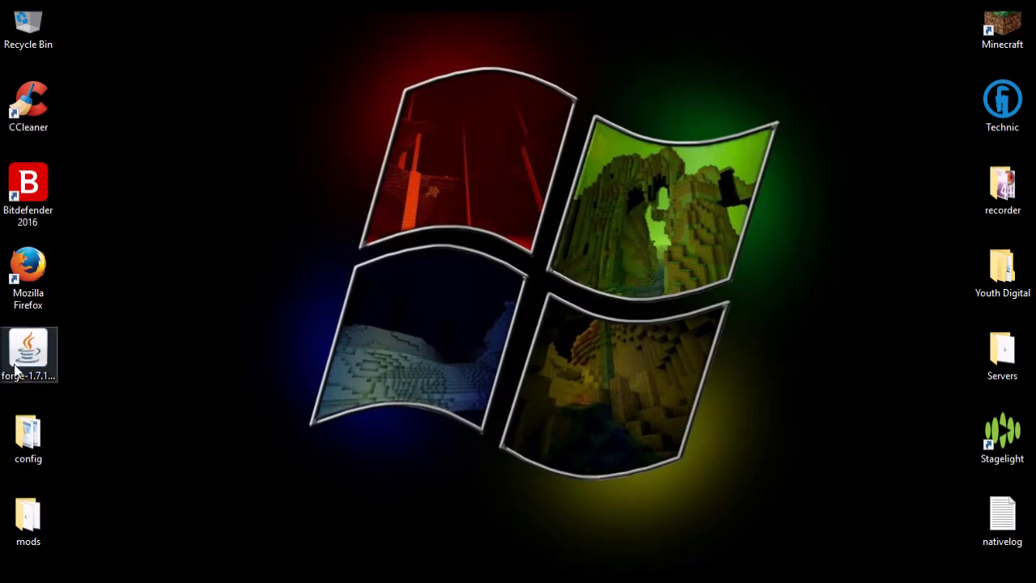
Step: Move the forge jar to the desktop centre and load files.minecraftforge.net in a new Firefox tab
{"action": "left_click_drag", "start_coordinate": [28, 349], "coordinate": [393, 204]}
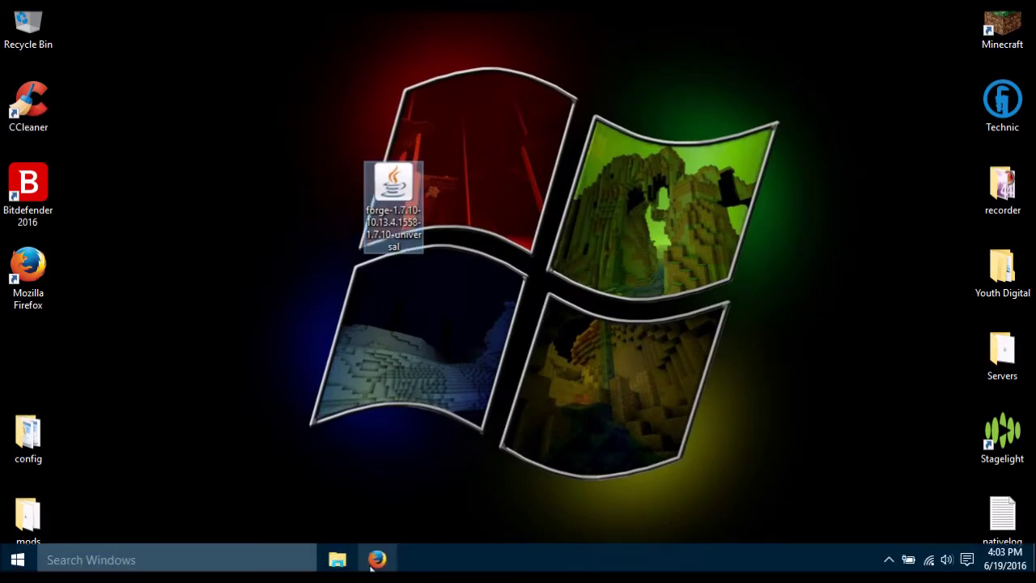
{"action": "left_click", "coordinate": [378, 559]}
{"action": "key", "text": "ctrl+t"}
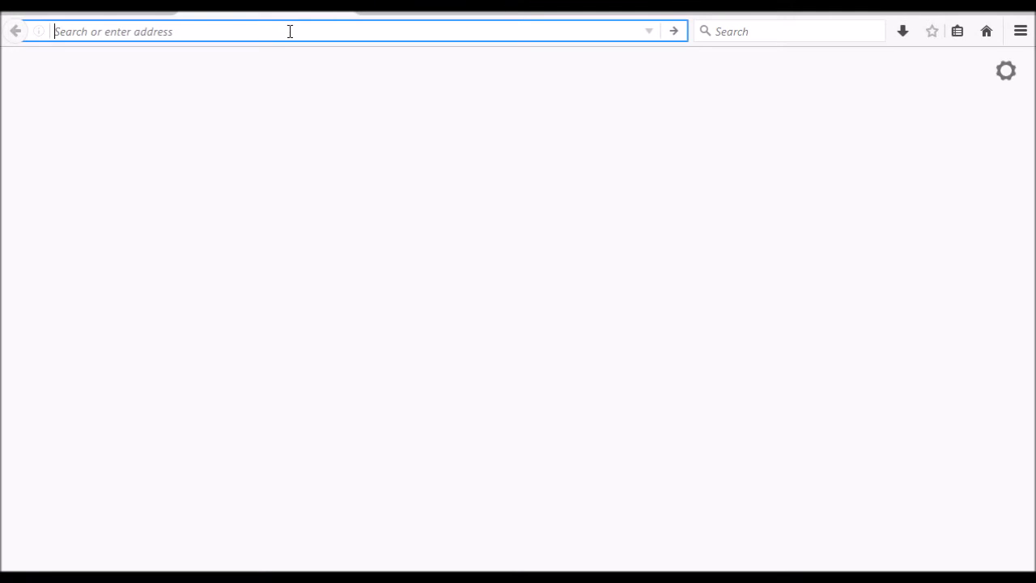
{"action": "type", "text": "fil"}
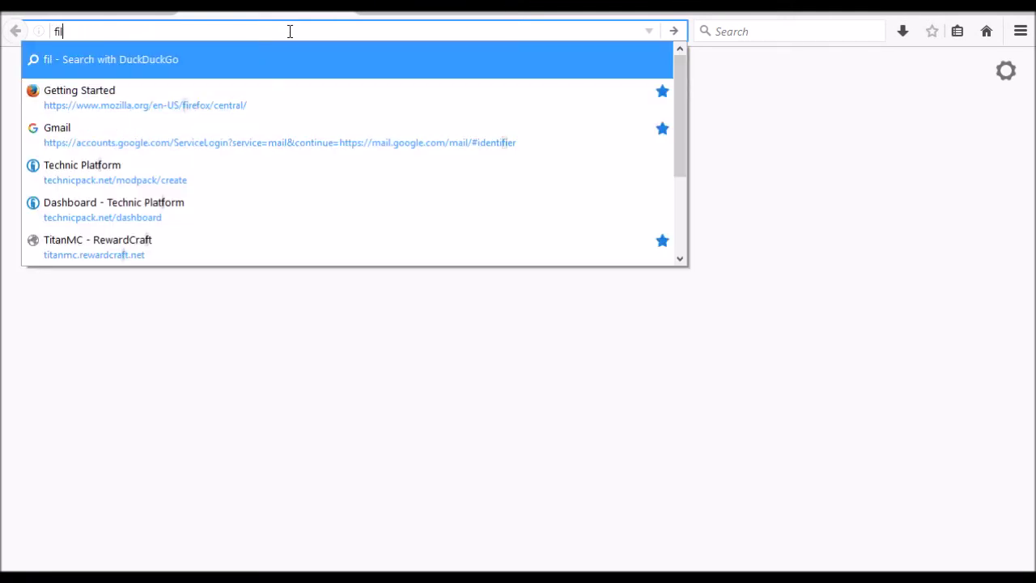
{"action": "type", "text": "es.min"}
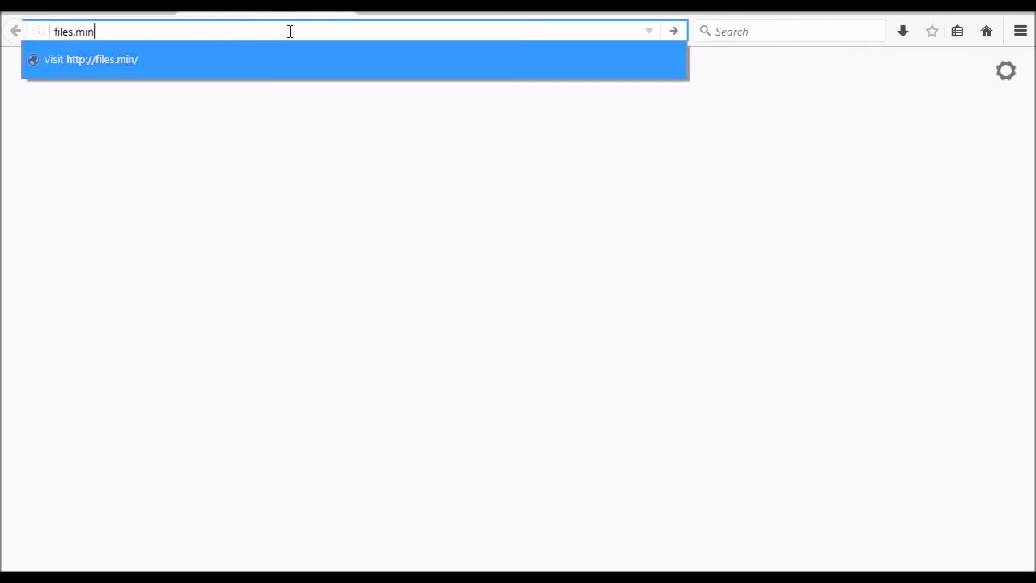
{"action": "type", "text": "ecraftforgen"}
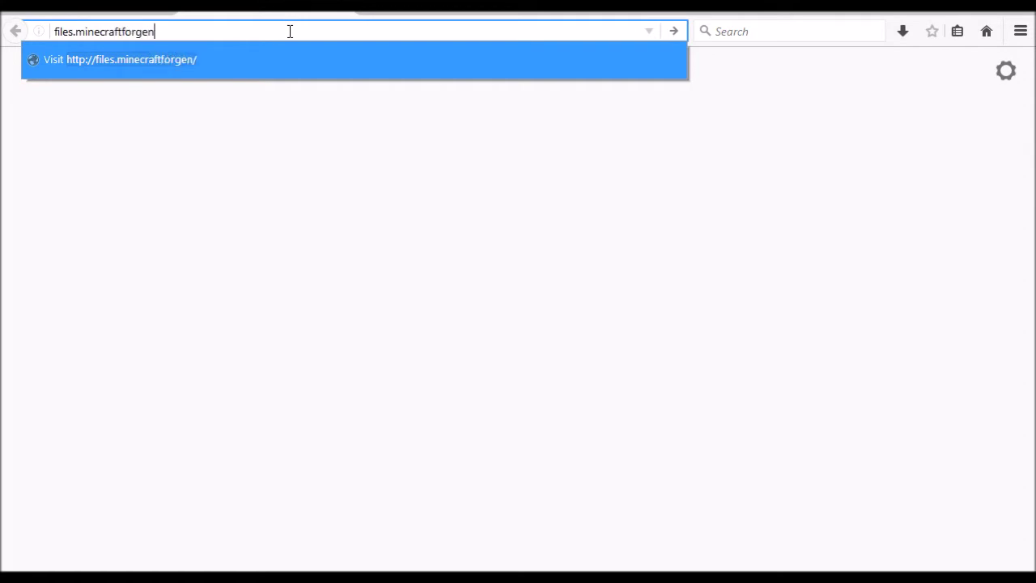
{"action": "type", "text": "e"}
{"action": "key", "text": "BackSpace"}
{"action": "key", "text": "Return"}
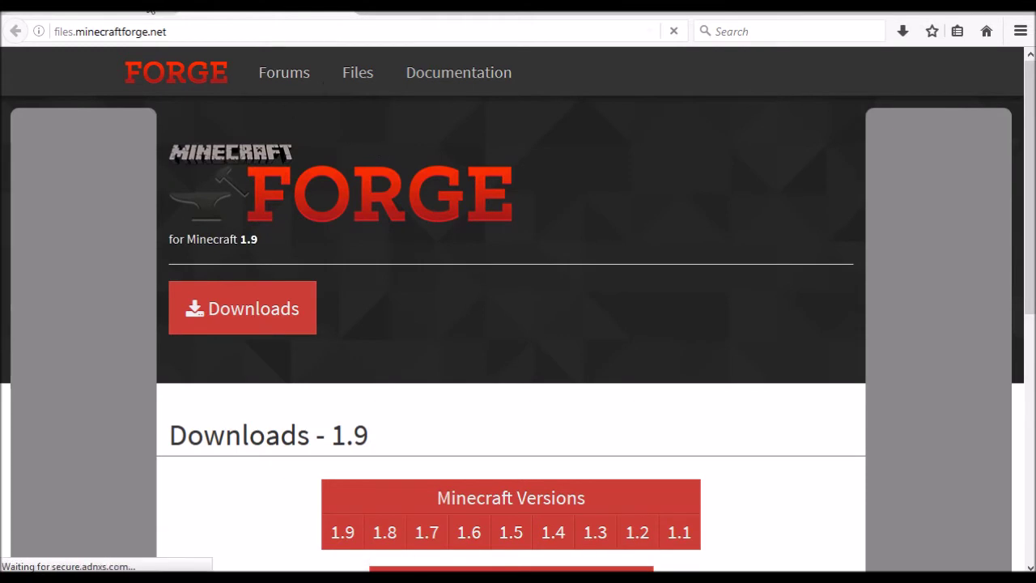
Step: Open the Forge downloads for Minecraft 1.7.10, return to the Technic tab, and minimize Firefox
{"action": "scroll", "coordinate": [416, 148], "scroll_direction": "down", "scroll_amount": 3}
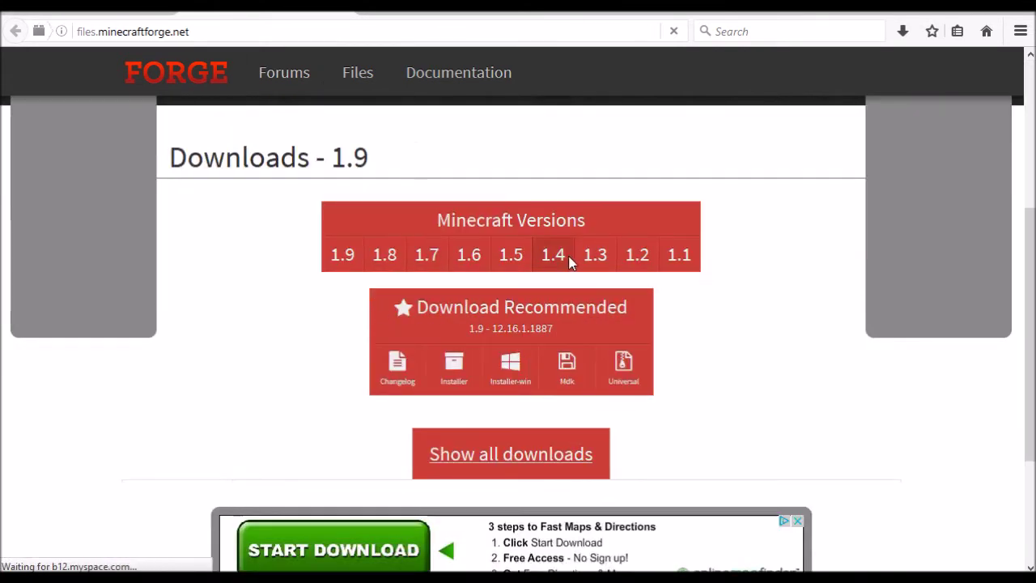
{"action": "mouse_move", "coordinate": [389, 263]}
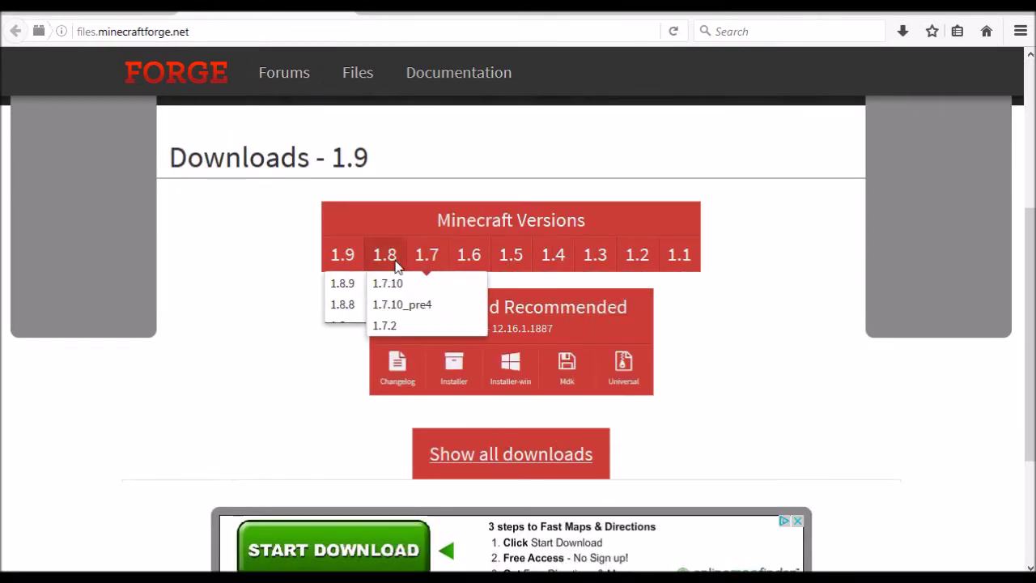
{"action": "mouse_move", "coordinate": [428, 259]}
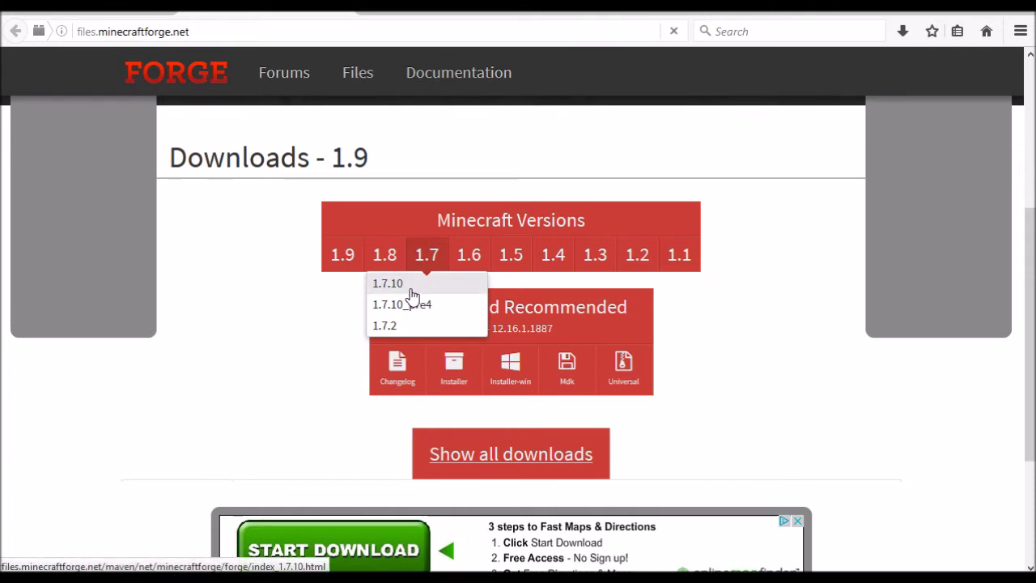
{"action": "left_click", "coordinate": [412, 293]}
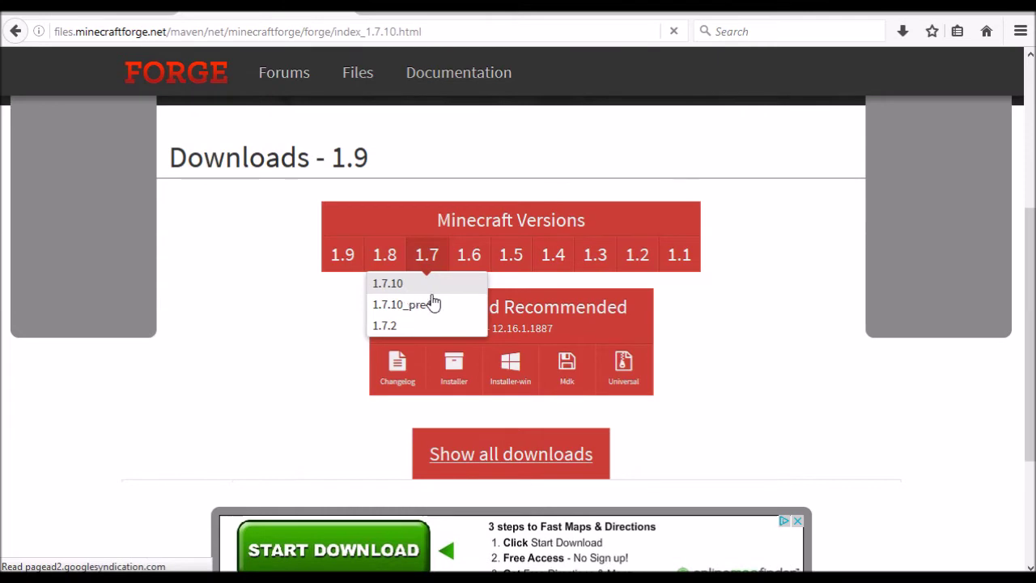
{"action": "scroll", "coordinate": [502, 323], "scroll_direction": "down", "scroll_amount": 3}
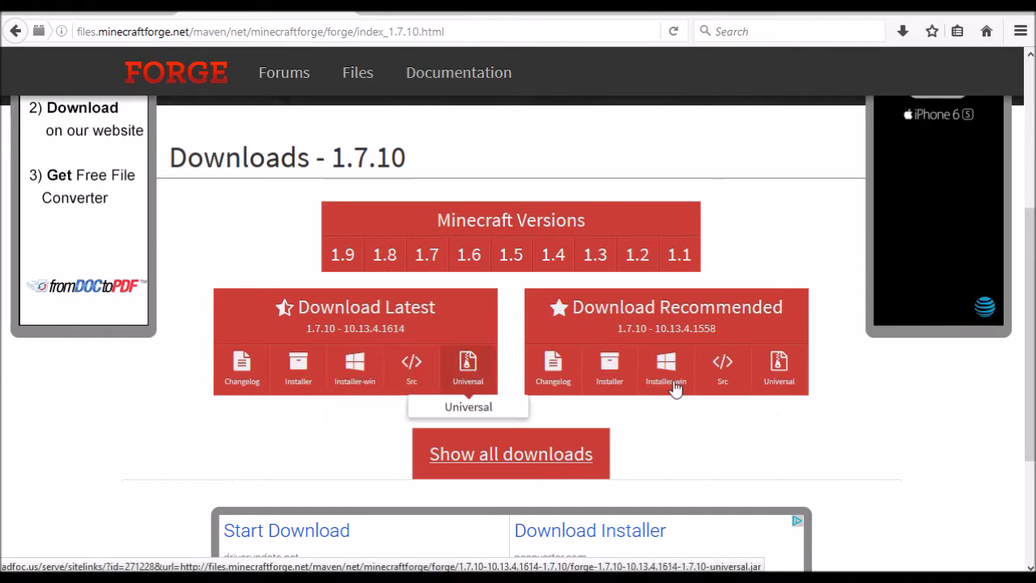
{"action": "left_click", "coordinate": [338, 10]}
{"action": "left_click", "coordinate": [943, 6]}
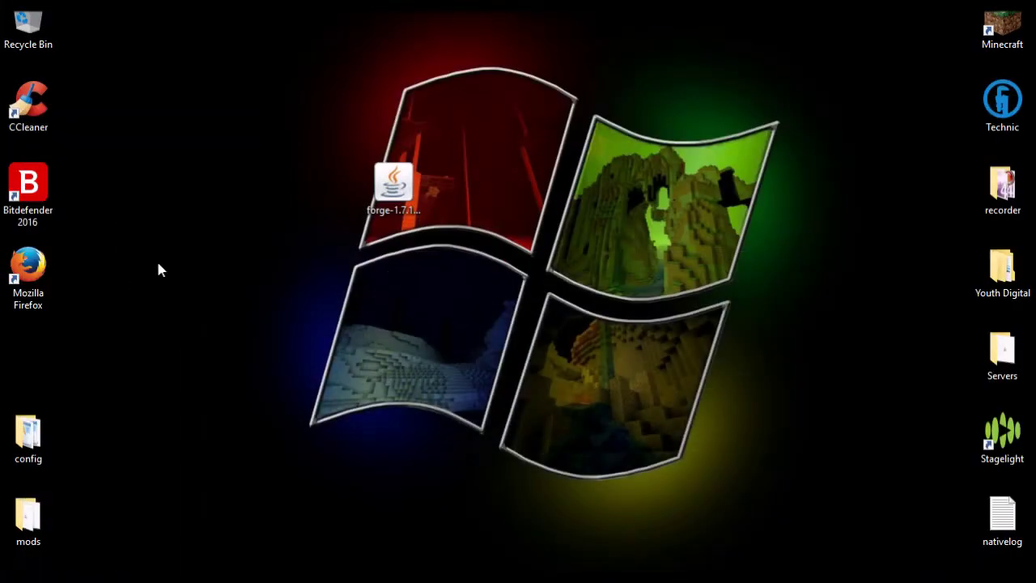
Step: Reposition the forge jar and create a desktop folder named 'Dimensional Timelines'
{"action": "left_click", "coordinate": [392, 198]}
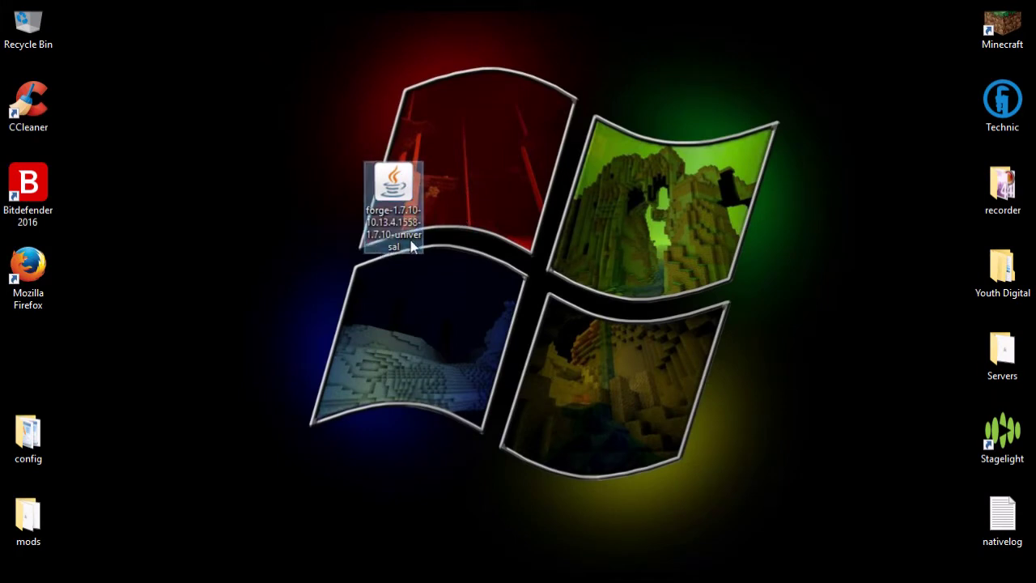
{"action": "left_click_drag", "start_coordinate": [411, 247], "coordinate": [397, 148]}
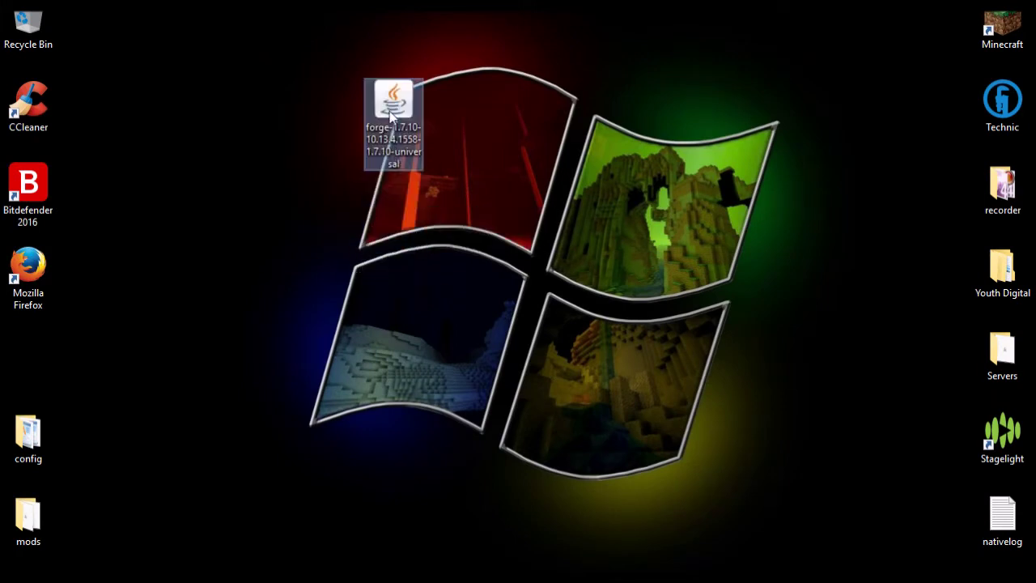
{"action": "right_click", "coordinate": [635, 120]}
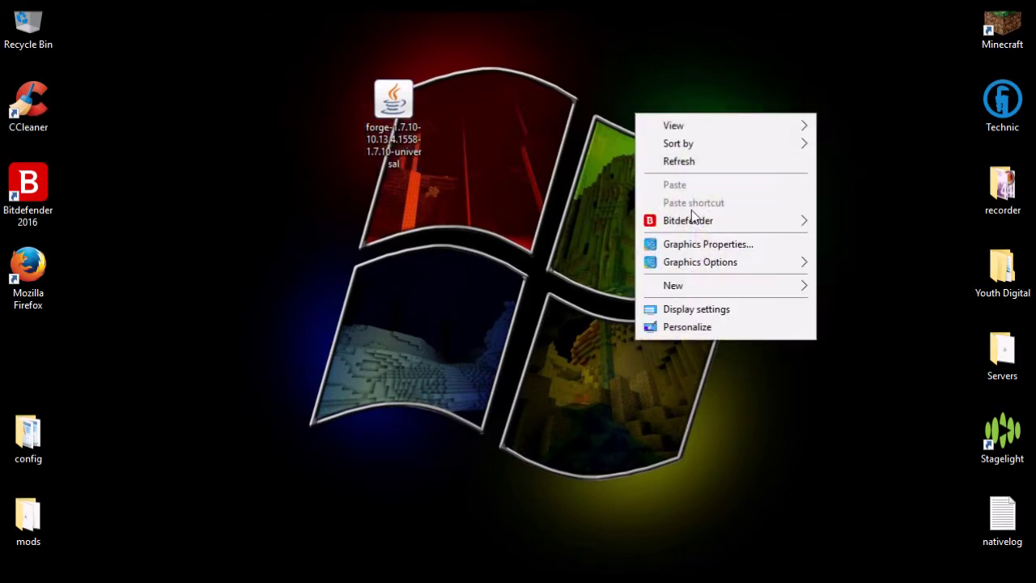
{"action": "mouse_move", "coordinate": [677, 284]}
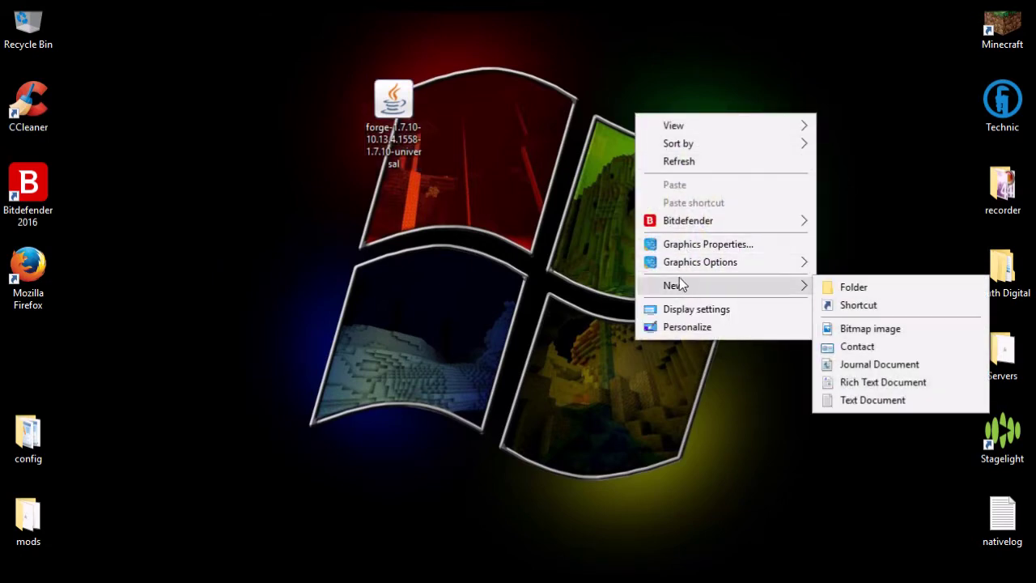
{"action": "left_click", "coordinate": [915, 290]}
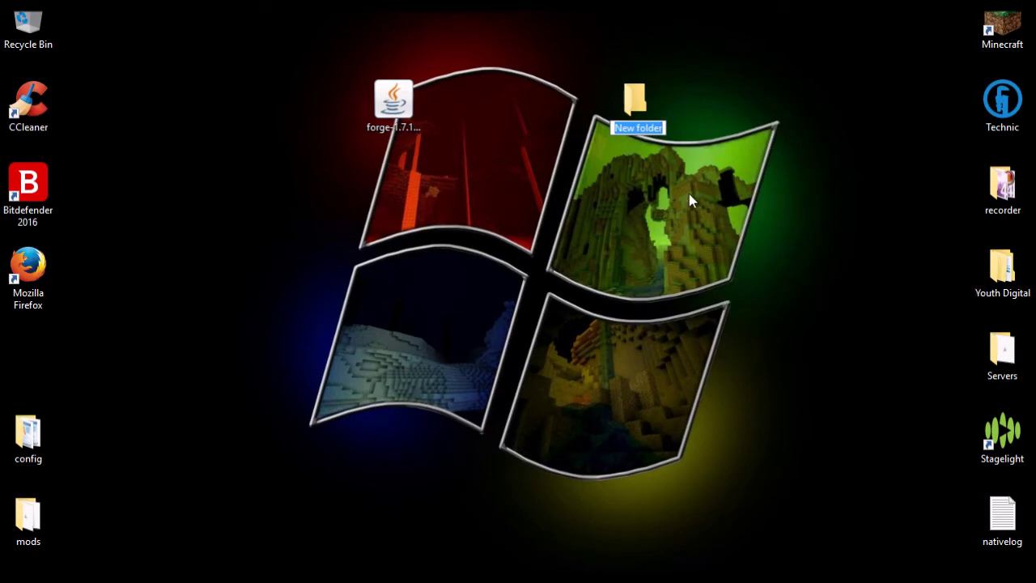
{"action": "type", "text": "Dimensional"}
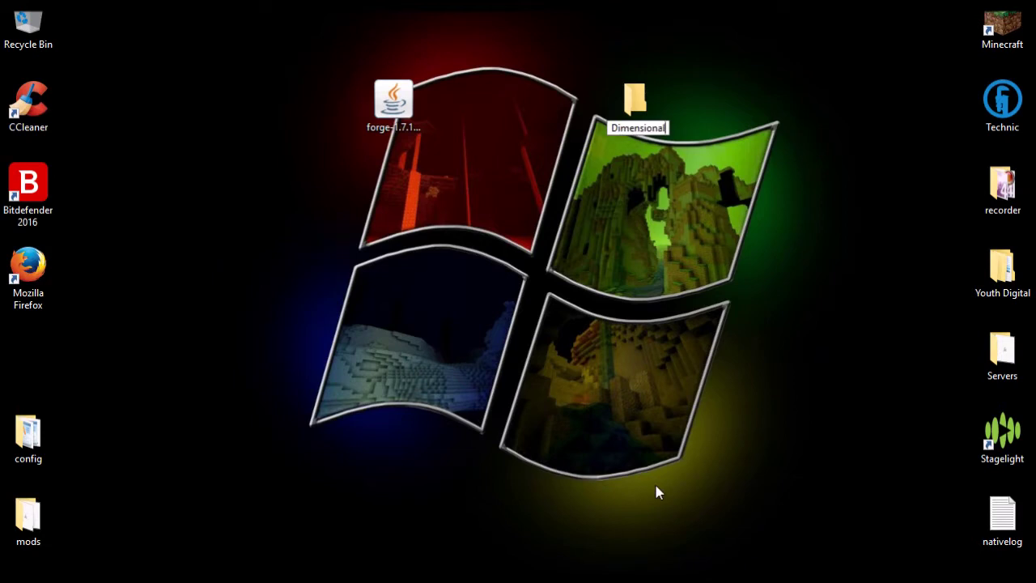
{"action": "type", "text": " Timel"}
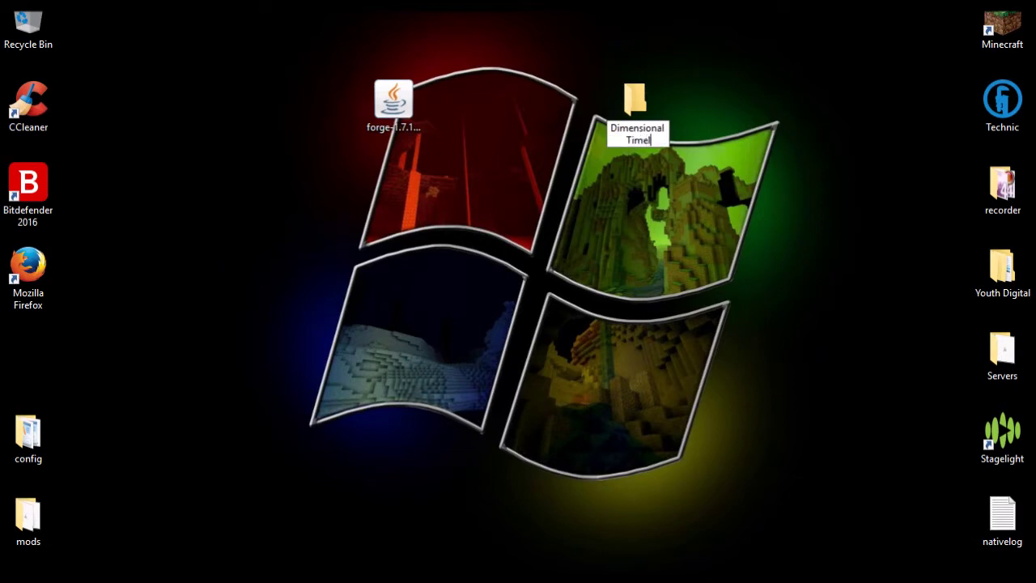
{"action": "type", "text": "ines"}
{"action": "key", "text": "Return"}
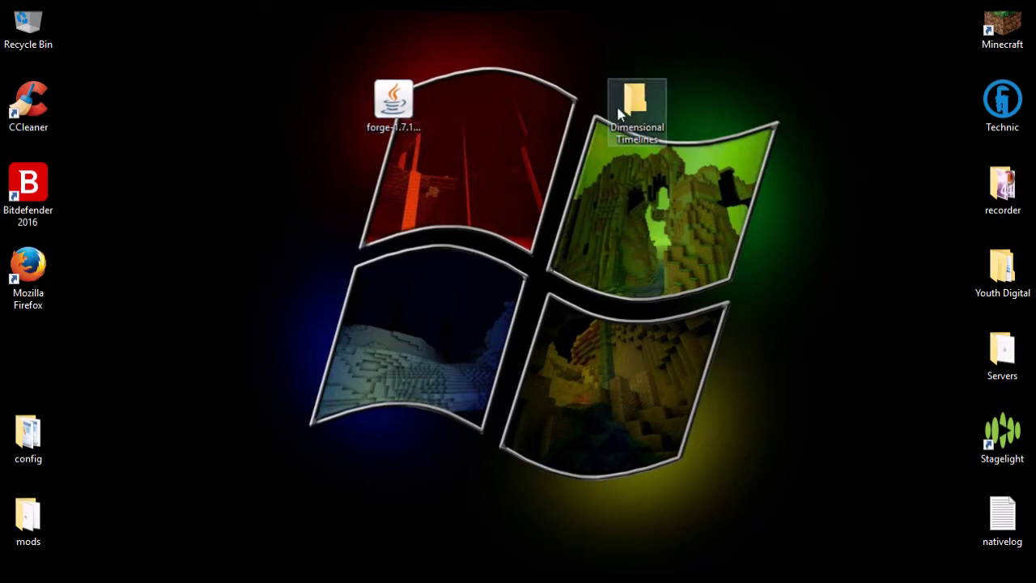
Step: Move the Forge universal jar into Dimensional Timelines and open that folder
{"action": "left_click", "coordinate": [403, 95]}
{"action": "left_click_drag", "start_coordinate": [404, 95], "coordinate": [635, 99]}
{"action": "double_click", "coordinate": [635, 98]}
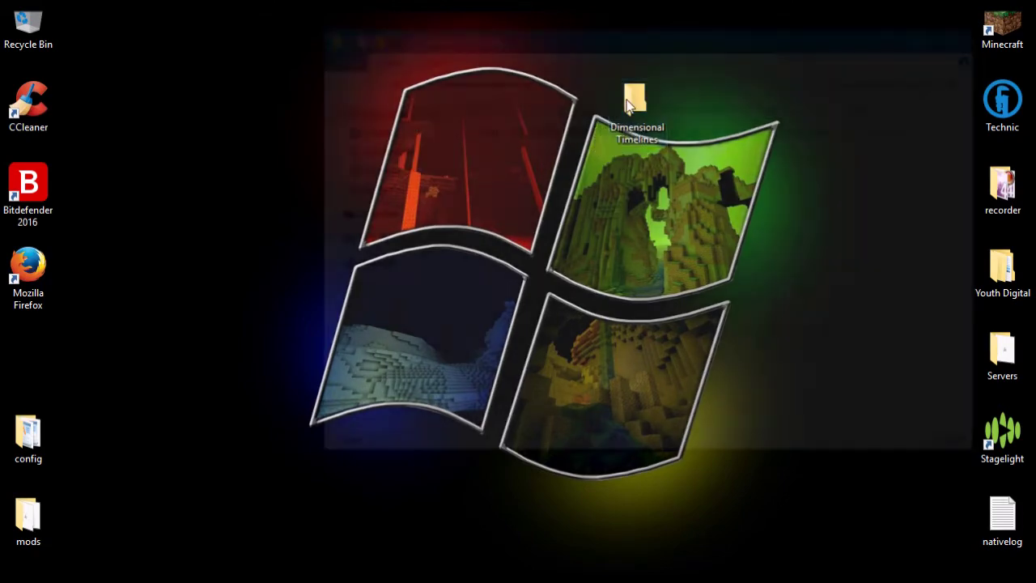
{"action": "left_click", "coordinate": [505, 125]}
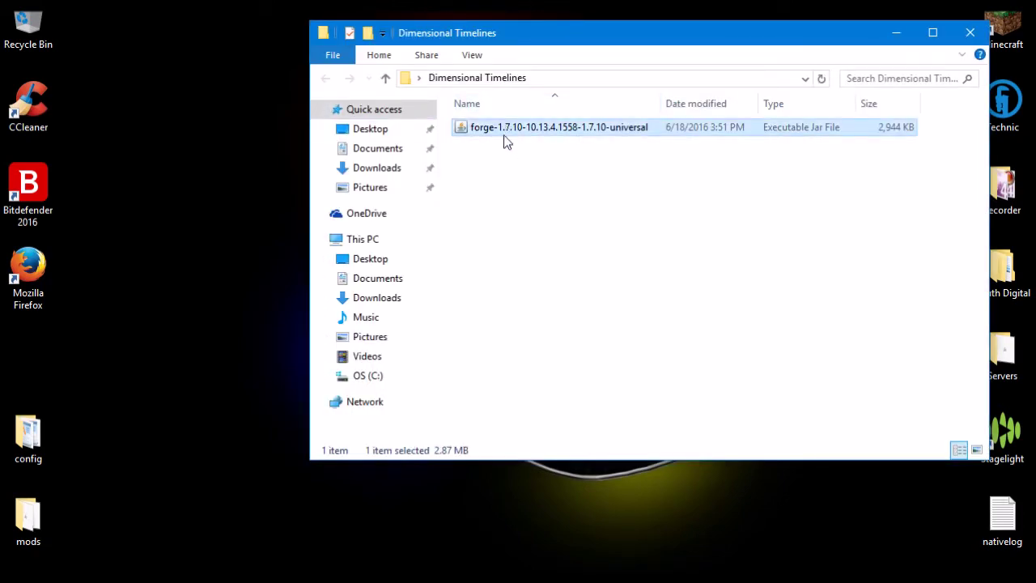
{"action": "right_click", "coordinate": [499, 174]}
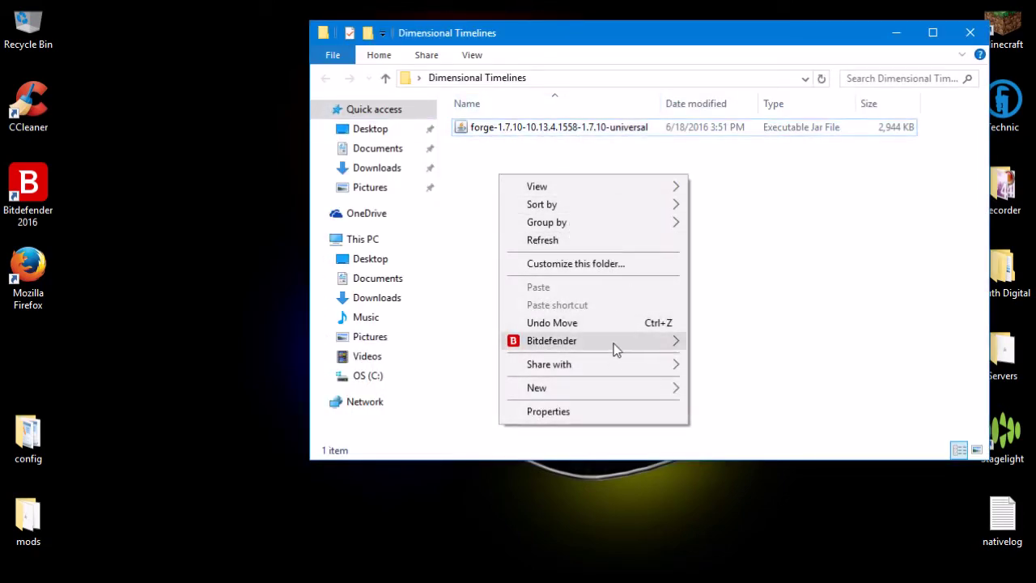
Step: Create a 'bin' subfolder, move the Forge jar into it, and open bin
{"action": "mouse_move", "coordinate": [609, 392]}
{"action": "left_click", "coordinate": [736, 388]}
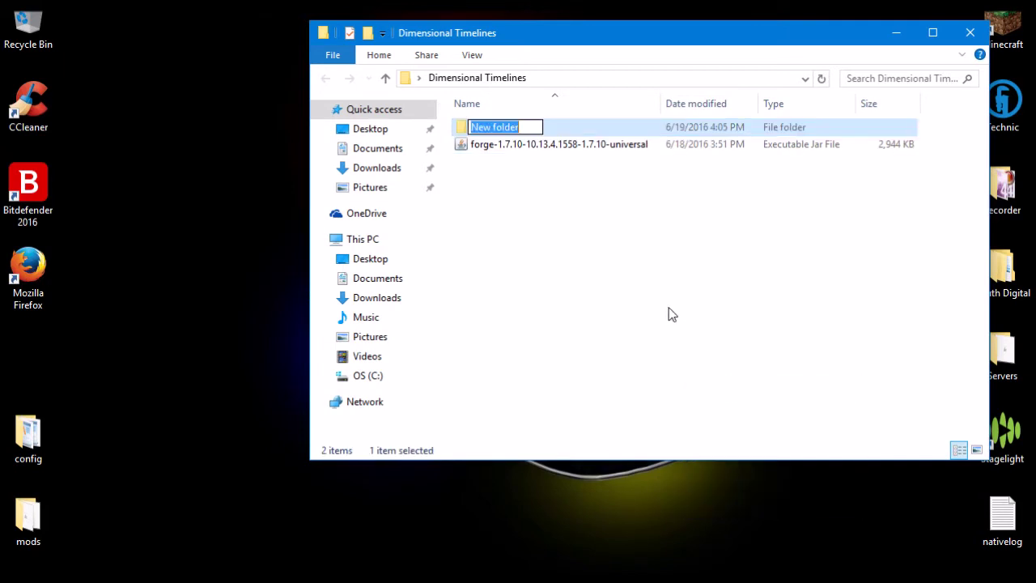
{"action": "type", "text": "bin"}
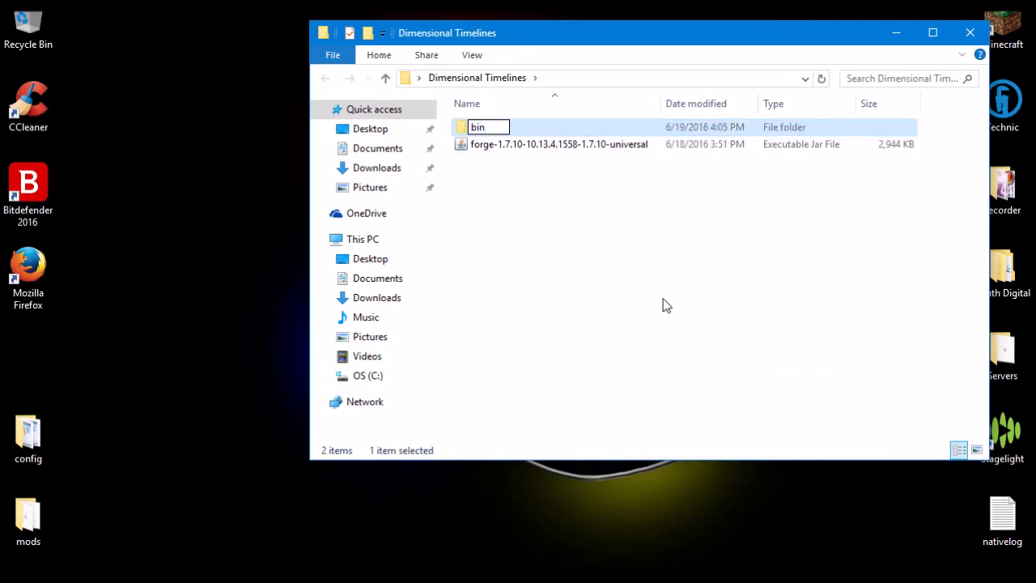
{"action": "left_click", "coordinate": [665, 305]}
{"action": "left_click_drag", "start_coordinate": [493, 153], "coordinate": [494, 124]}
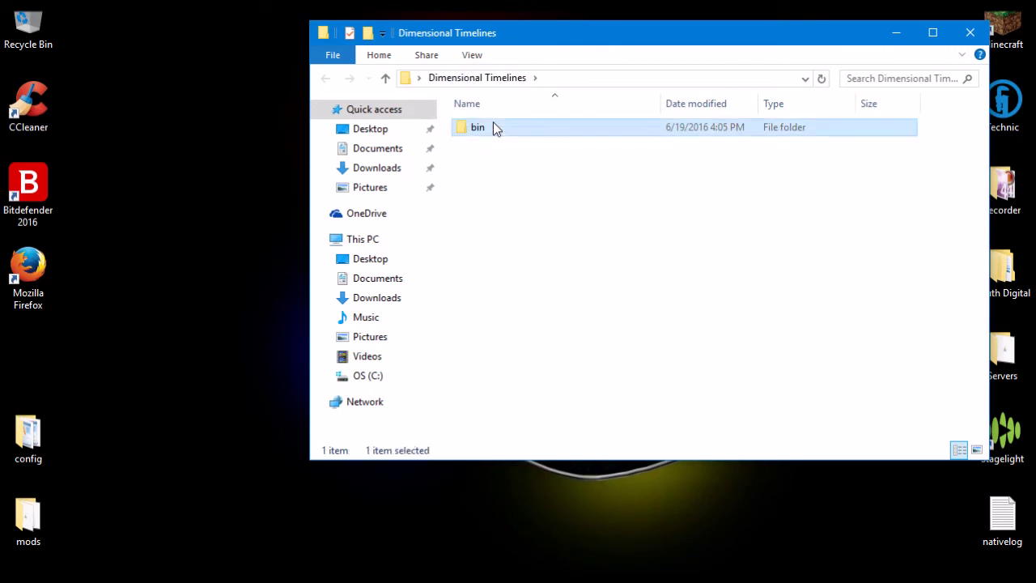
{"action": "double_click", "coordinate": [496, 129]}
Step: Rename the Forge jar to 'modpack' and go back to Dimensional Timelines
{"action": "right_click", "coordinate": [493, 131]}
{"action": "left_click", "coordinate": [544, 379]}
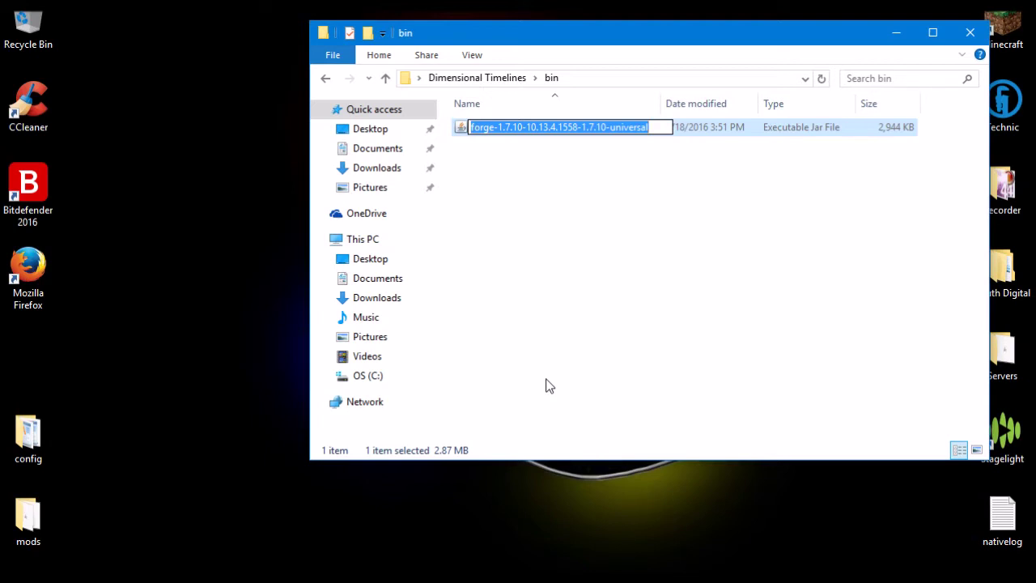
{"action": "type", "text": "modpack"}
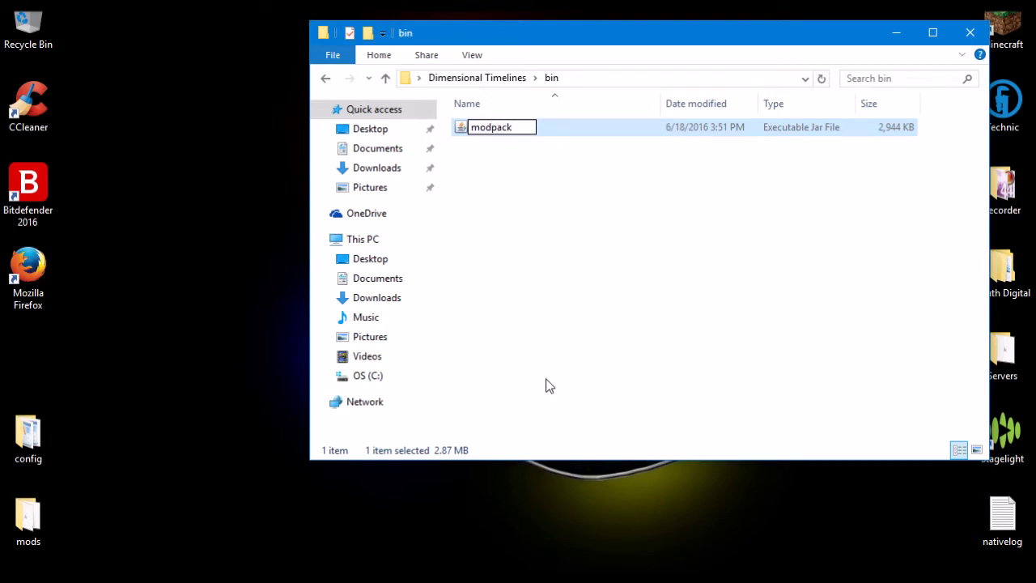
{"action": "left_click", "coordinate": [546, 386]}
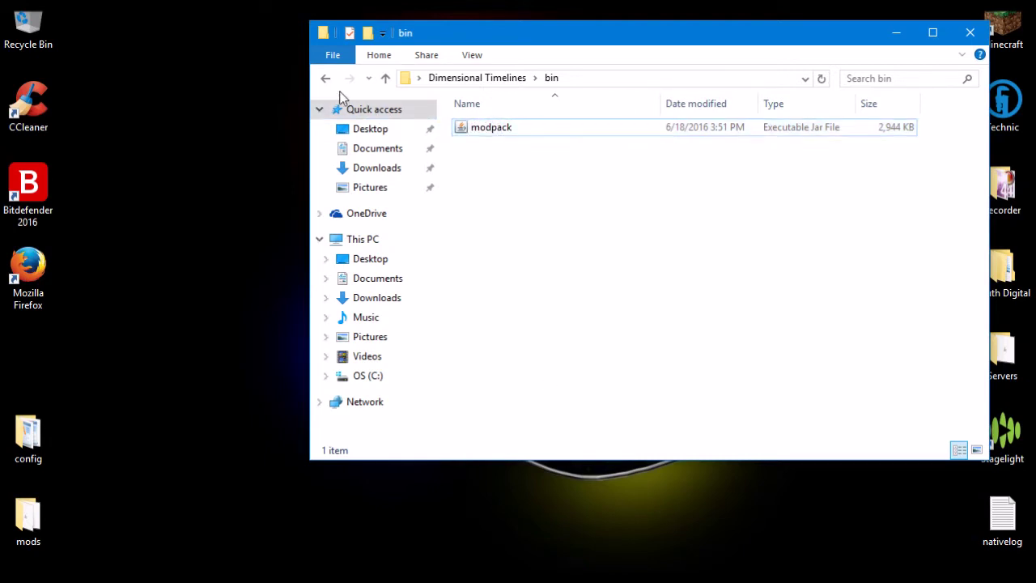
{"action": "left_click", "coordinate": [326, 78]}
Step: Drag the desktop mods folder, then the config folder, into Dimensional Timelines
{"action": "left_click", "coordinate": [486, 171]}
{"action": "right_click", "coordinate": [486, 170]}
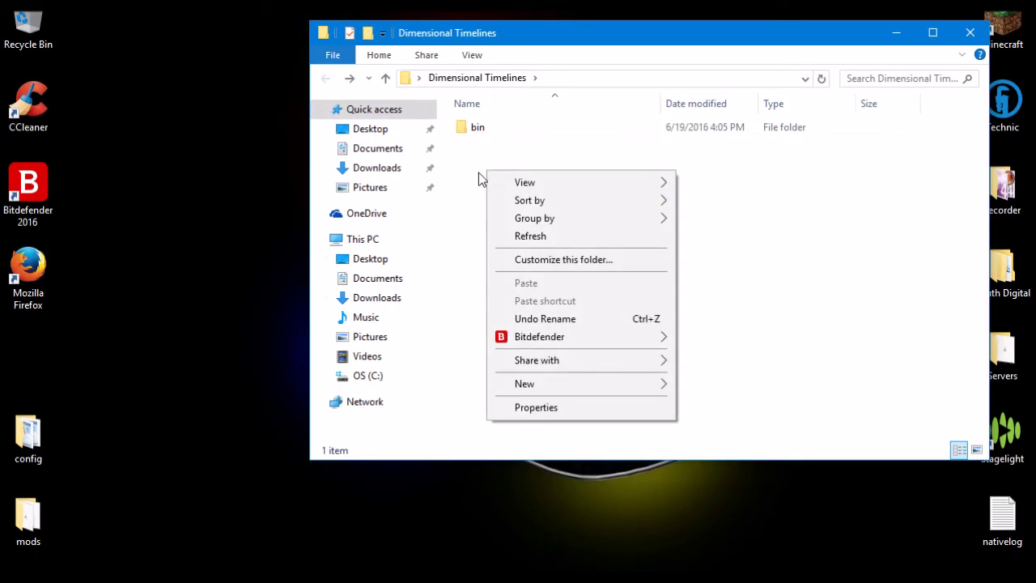
{"action": "left_click_drag", "start_coordinate": [28, 516], "coordinate": [484, 171]}
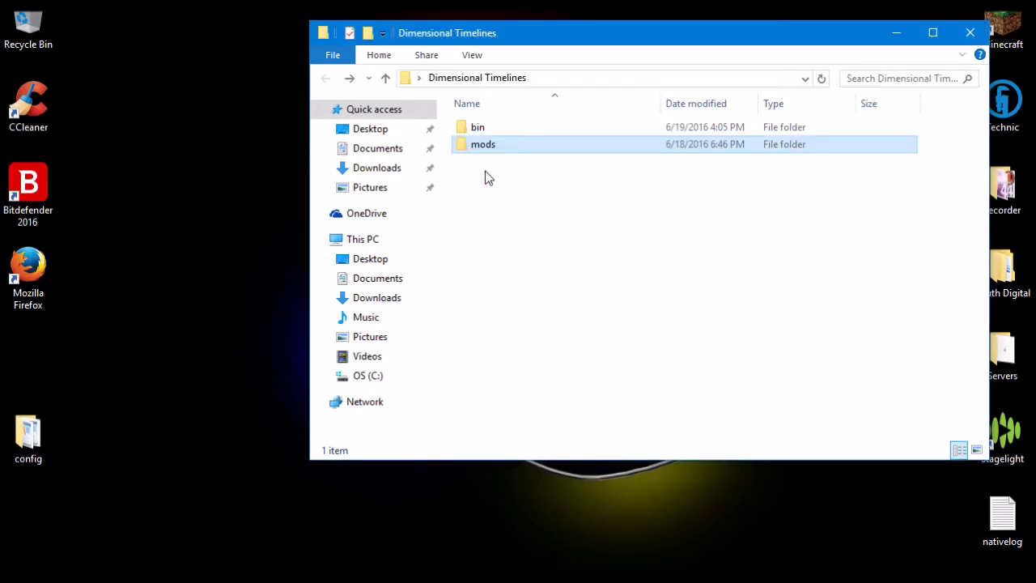
{"action": "double_click", "coordinate": [471, 145]}
{"action": "scroll", "coordinate": [506, 213], "scroll_direction": "down", "scroll_amount": 10}
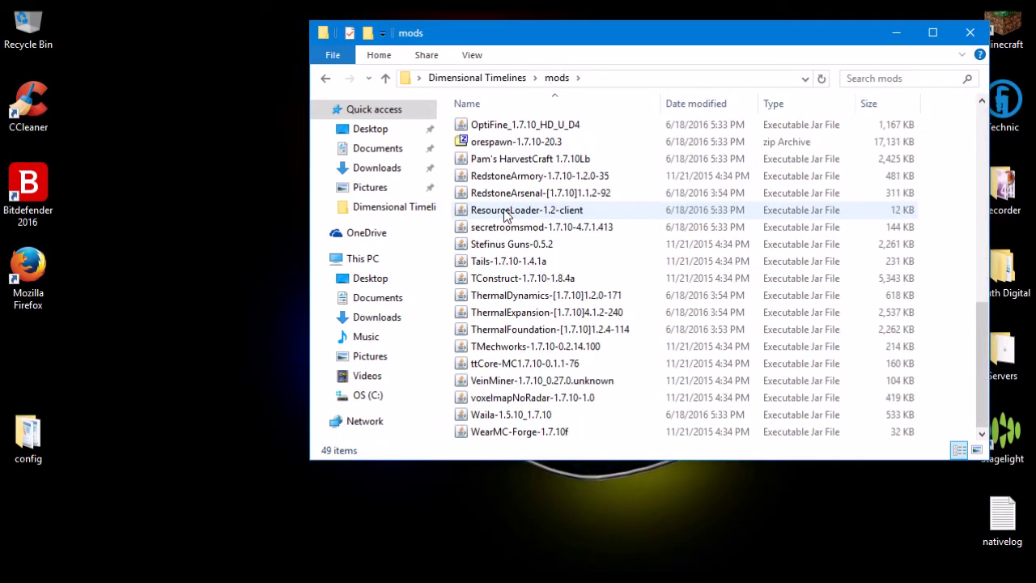
{"action": "scroll", "coordinate": [506, 213], "scroll_direction": "up", "scroll_amount": 10}
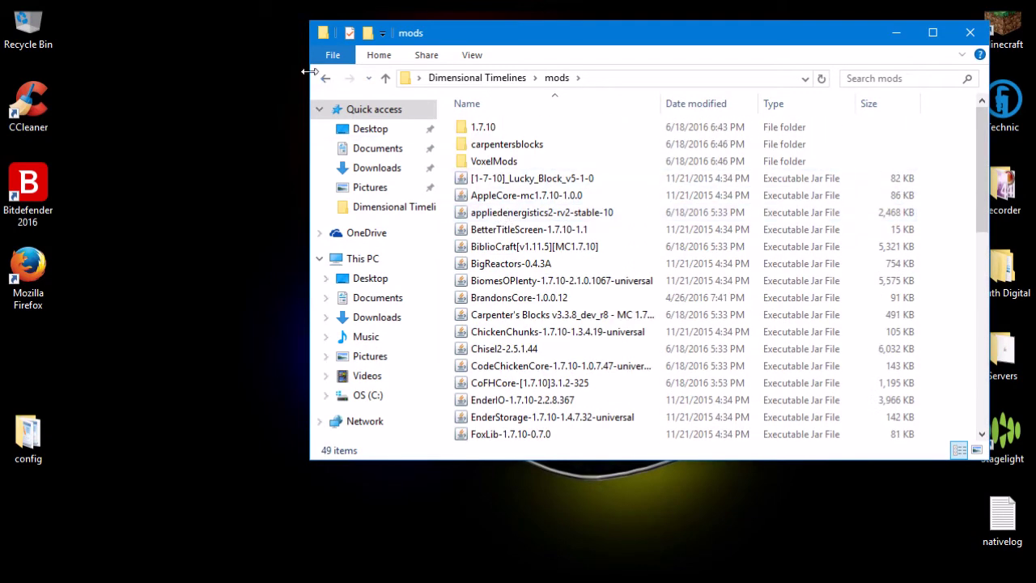
{"action": "left_click", "coordinate": [327, 78]}
{"action": "left_click_drag", "start_coordinate": [28, 437], "coordinate": [529, 208]}
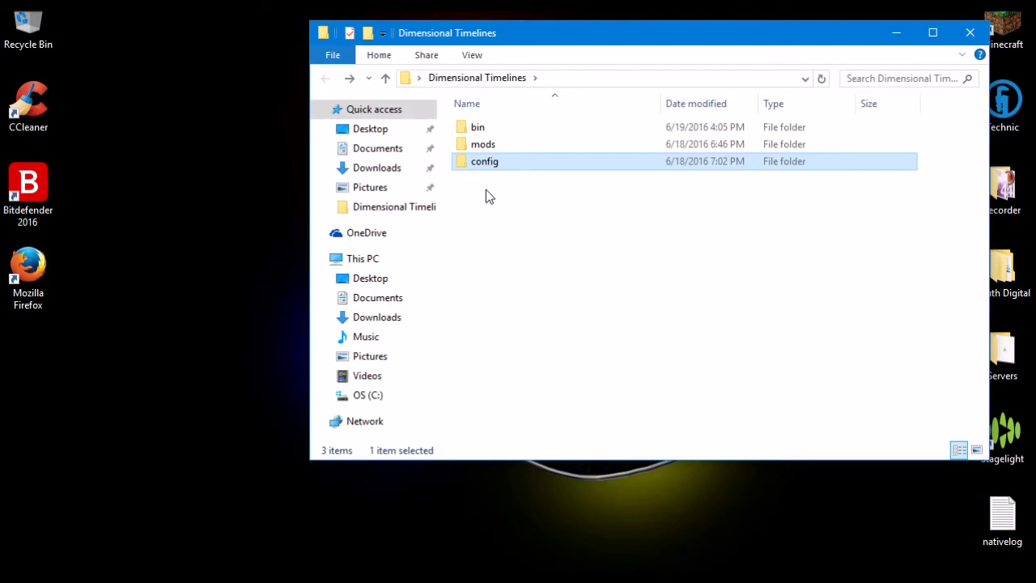
Step: Check bin's contents and place the config folder back inside Dimensional Timelines
{"action": "left_click_drag", "start_coordinate": [488, 162], "coordinate": [257, 161]}
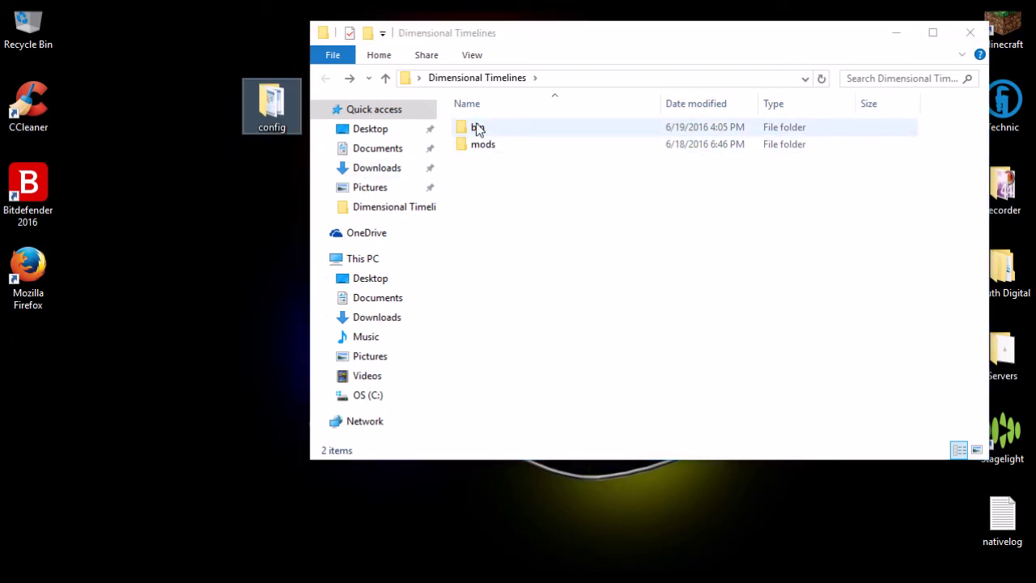
{"action": "double_click", "coordinate": [477, 132]}
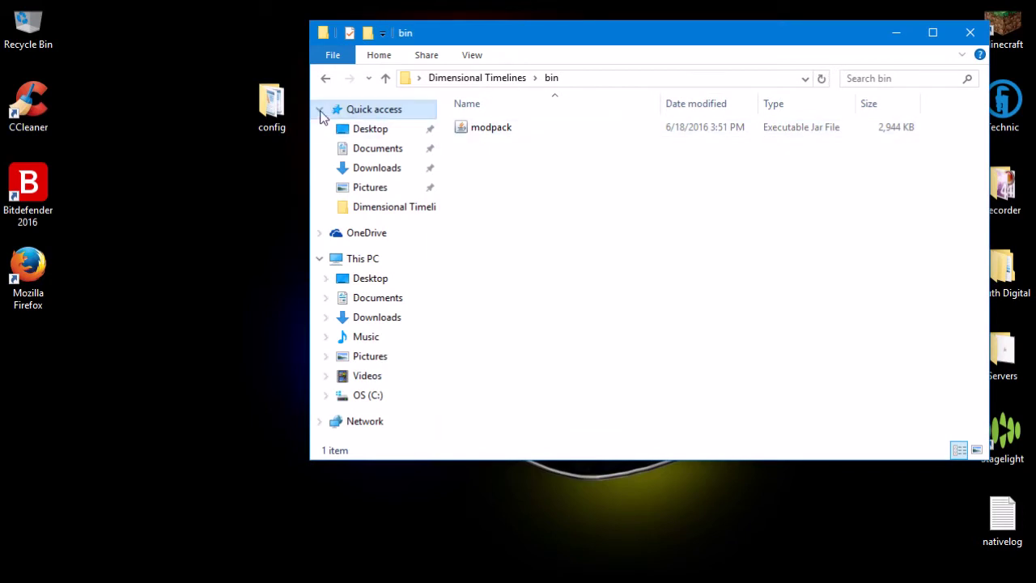
{"action": "left_click", "coordinate": [323, 79]}
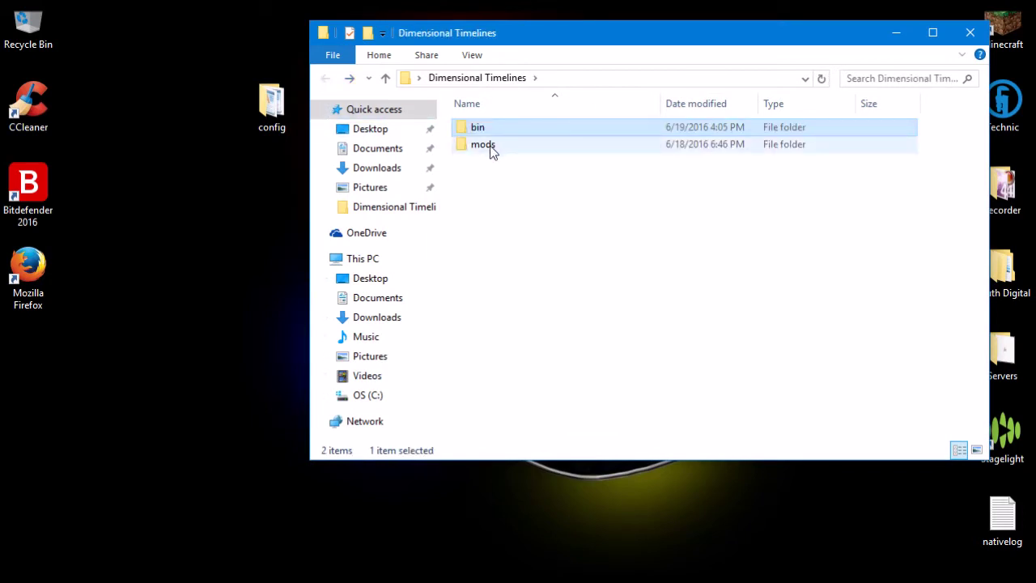
{"action": "left_click_drag", "start_coordinate": [272, 101], "coordinate": [522, 212]}
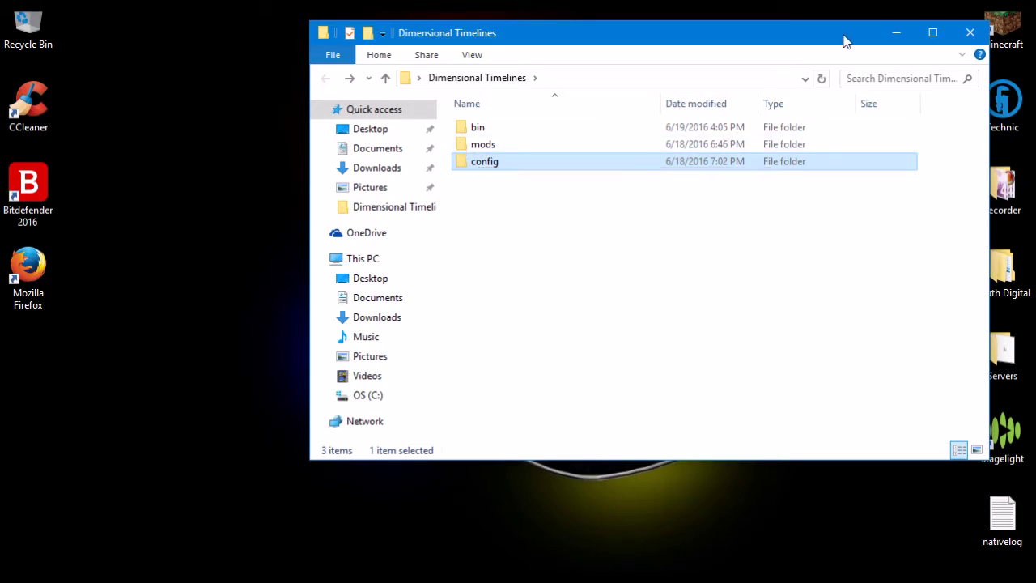
Step: Close the folder window, shift Dimensional Timelines left on the desktop, and restore Firefox
{"action": "left_click", "coordinate": [969, 32]}
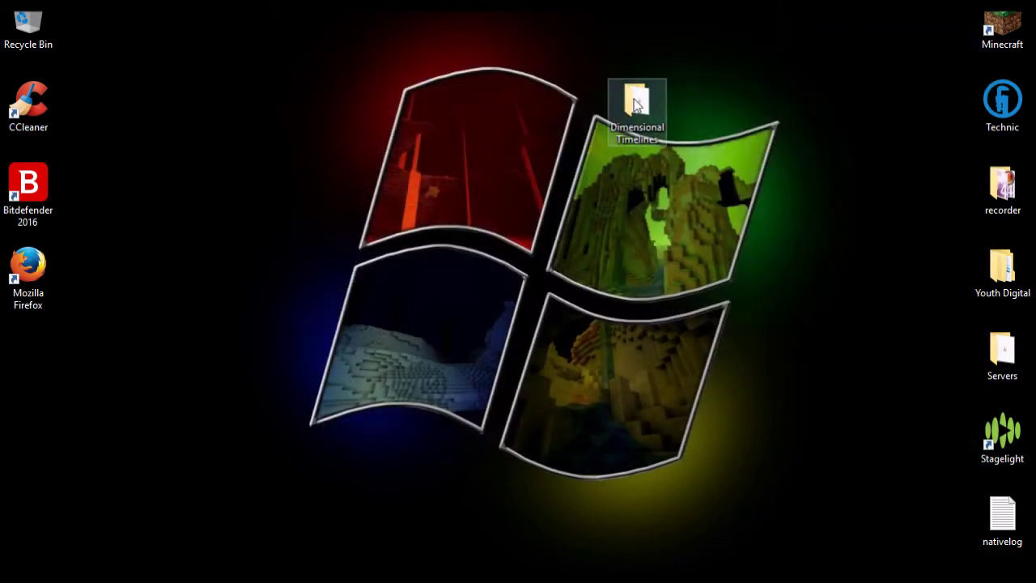
{"action": "left_click_drag", "start_coordinate": [634, 99], "coordinate": [276, 274]}
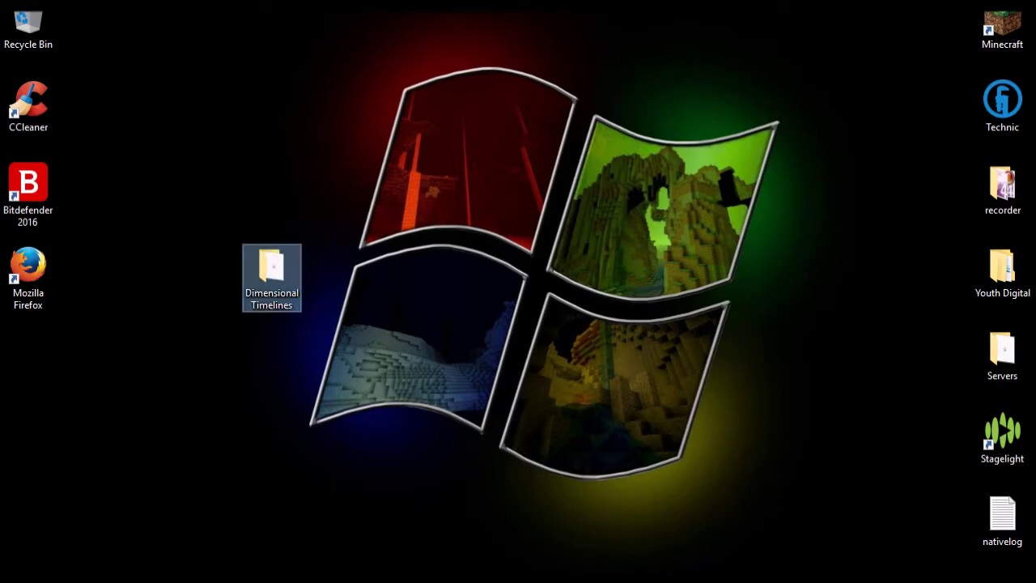
{"action": "left_click", "coordinate": [377, 566]}
Step: Load ninite.com in a new tab and browse its app list
{"action": "key", "text": "ctrl+t"}
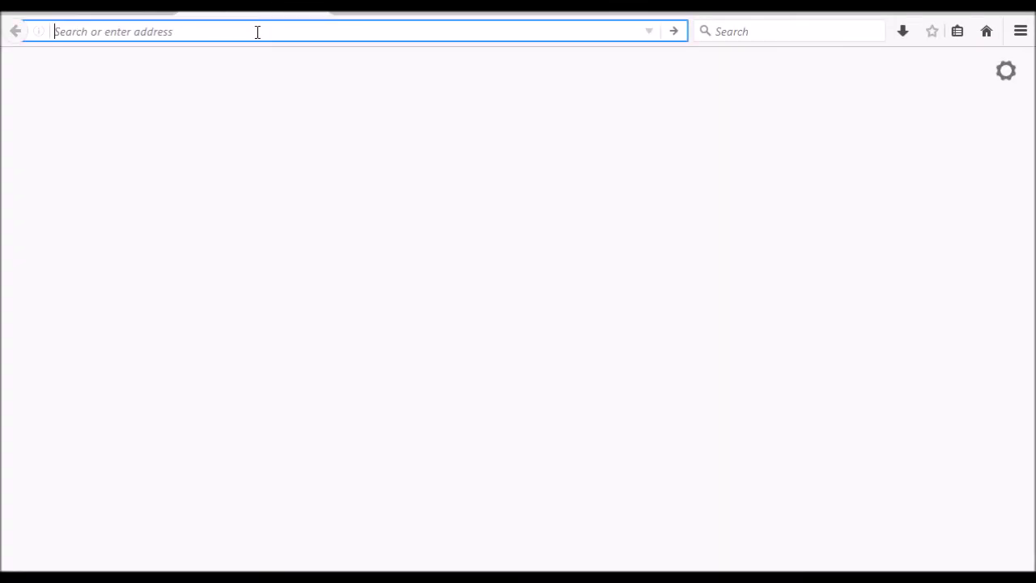
{"action": "type", "text": "nini"}
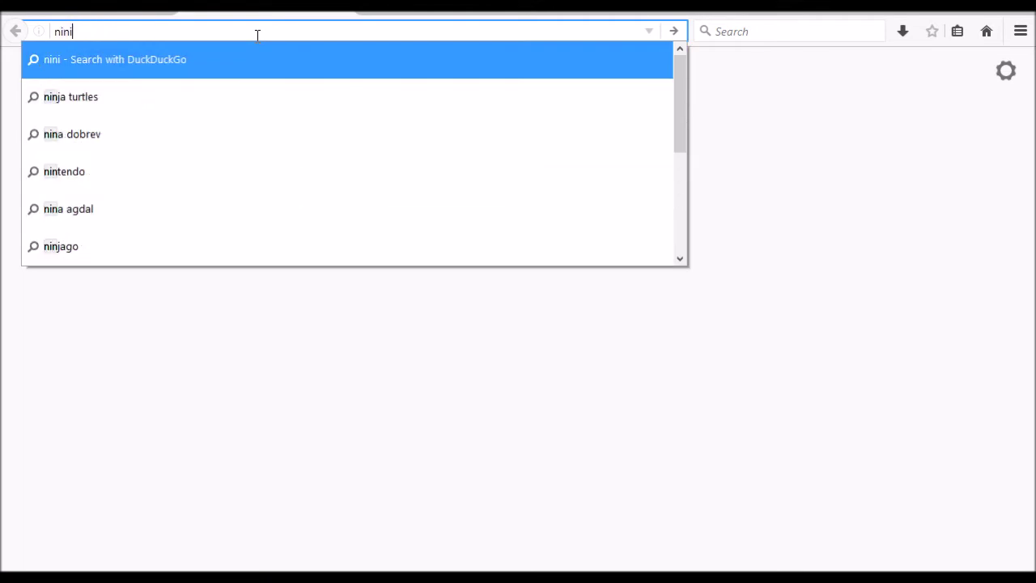
{"action": "type", "text": "te.com"}
{"action": "key", "text": "Return"}
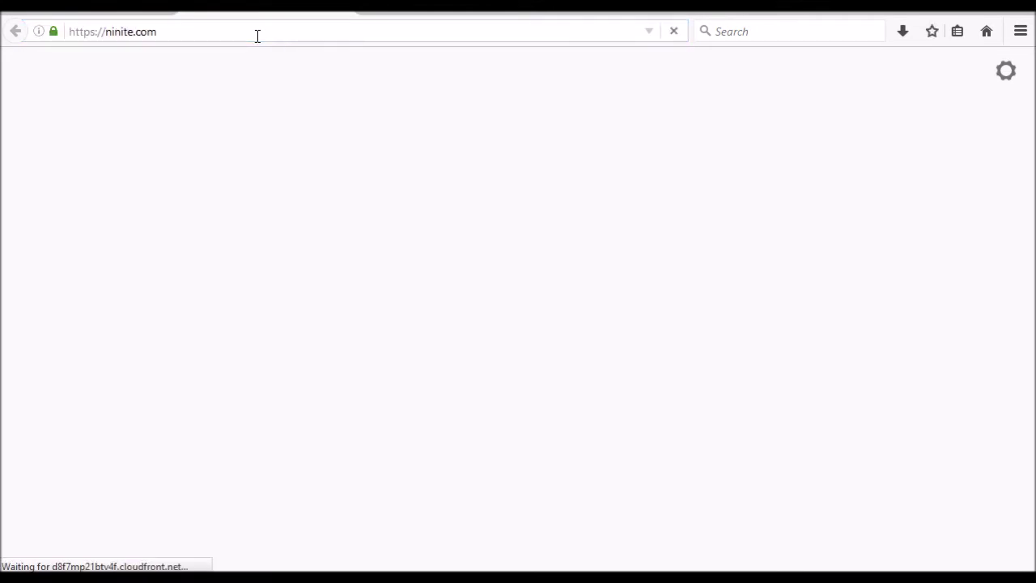
{"action": "scroll", "coordinate": [427, 95], "scroll_direction": "down", "scroll_amount": 2}
{"action": "scroll", "coordinate": [427, 95], "scroll_direction": "down", "scroll_amount": 8}
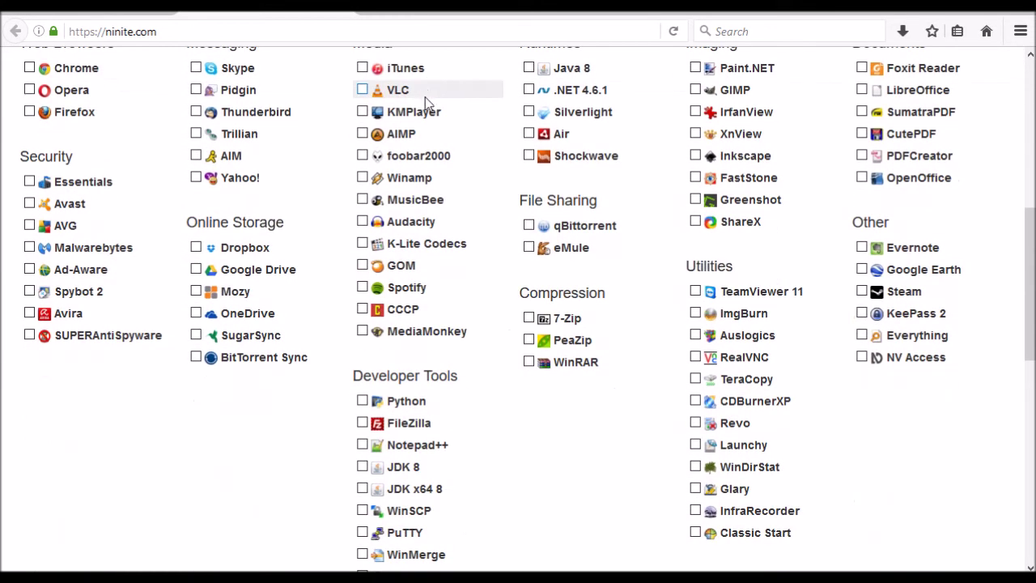
{"action": "scroll", "coordinate": [334, 172], "scroll_direction": "down", "scroll_amount": 5}
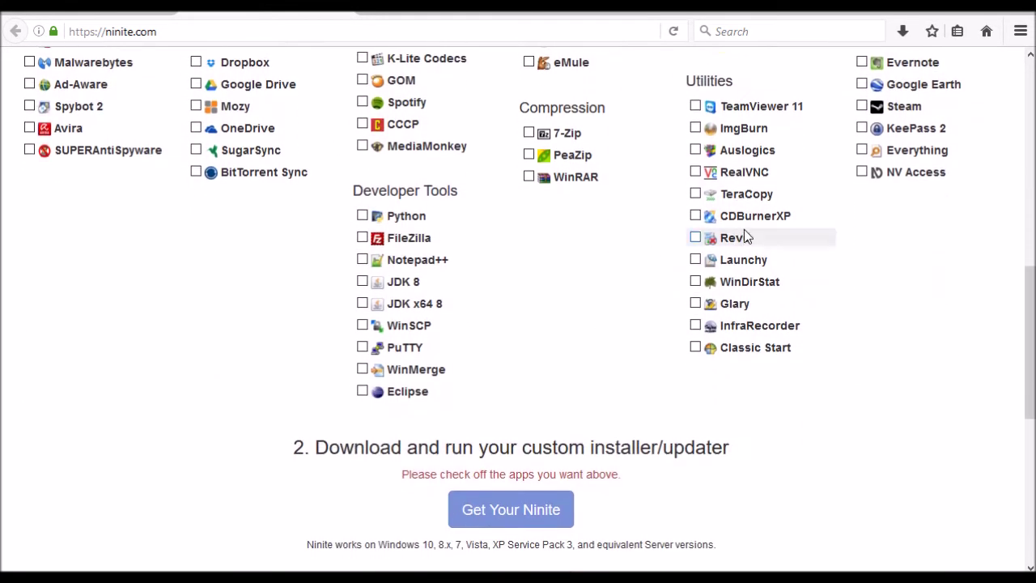
{"action": "scroll", "coordinate": [740, 233], "scroll_direction": "up", "scroll_amount": 3}
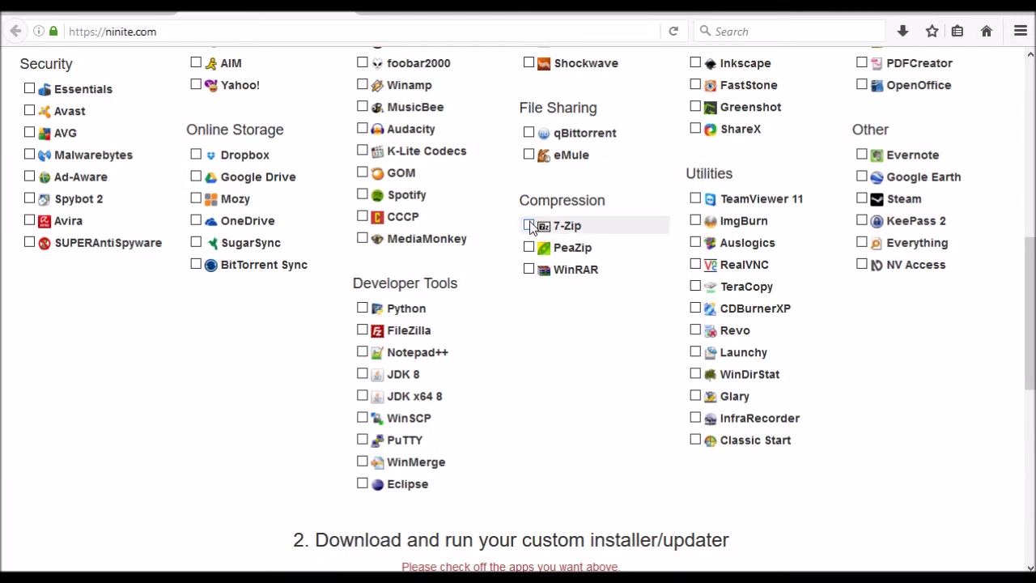
Step: Tick and untick 7-Zip so nothing stays selected, then close the tab and Firefox
{"action": "left_click", "coordinate": [529, 226]}
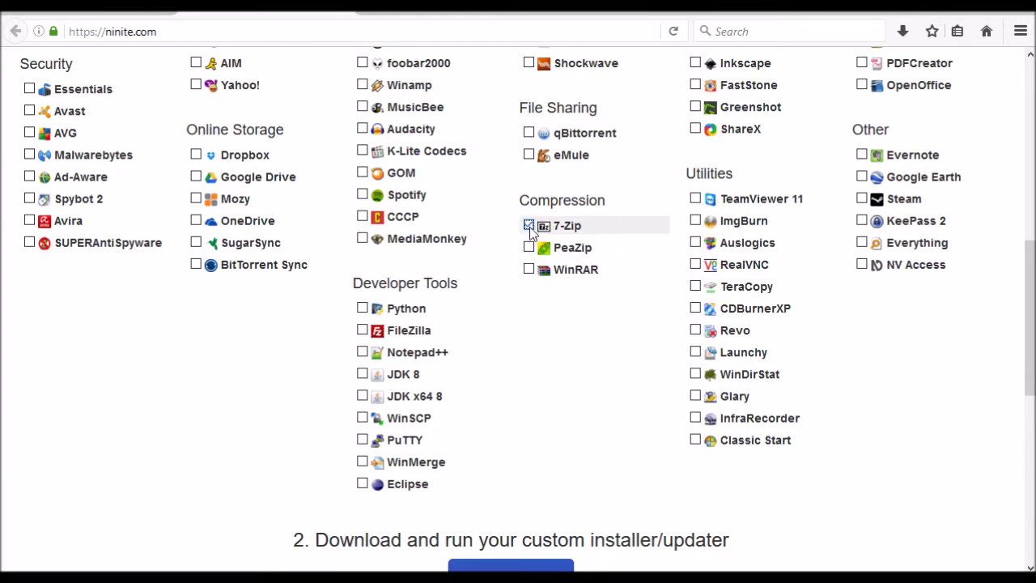
{"action": "left_click", "coordinate": [528, 270]}
{"action": "left_click", "coordinate": [528, 226]}
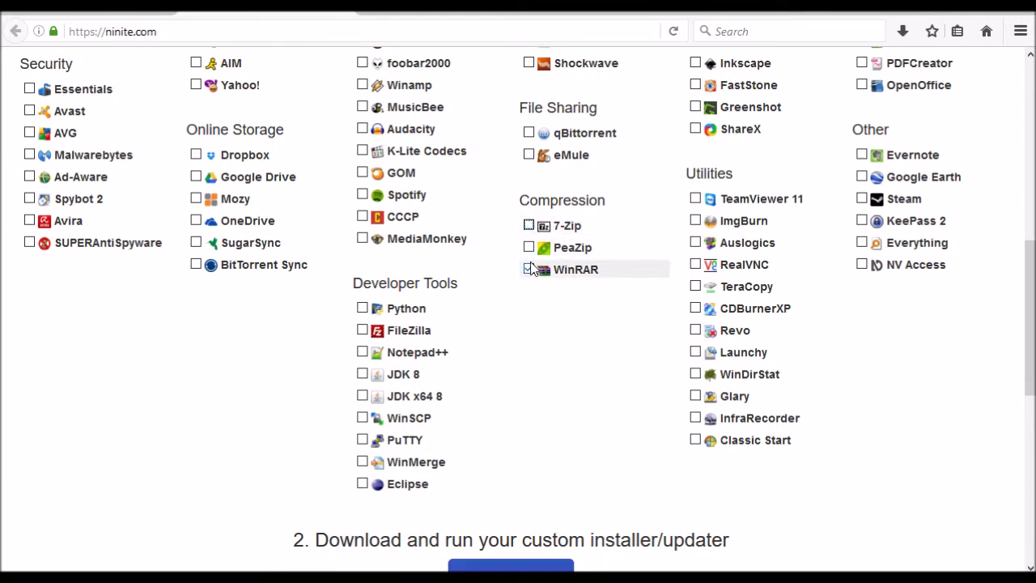
{"action": "left_click", "coordinate": [529, 269]}
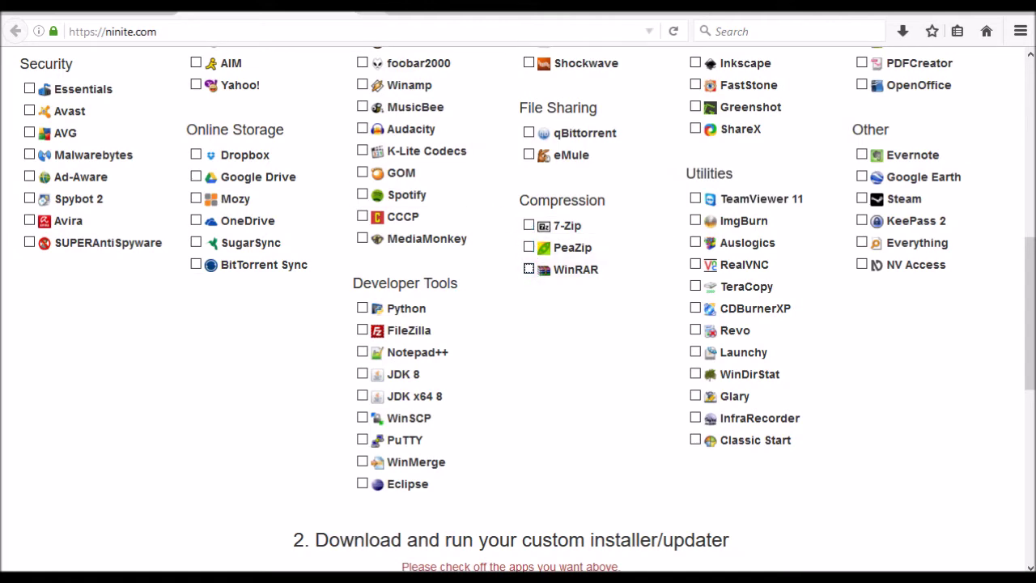
{"action": "left_click", "coordinate": [335, 11]}
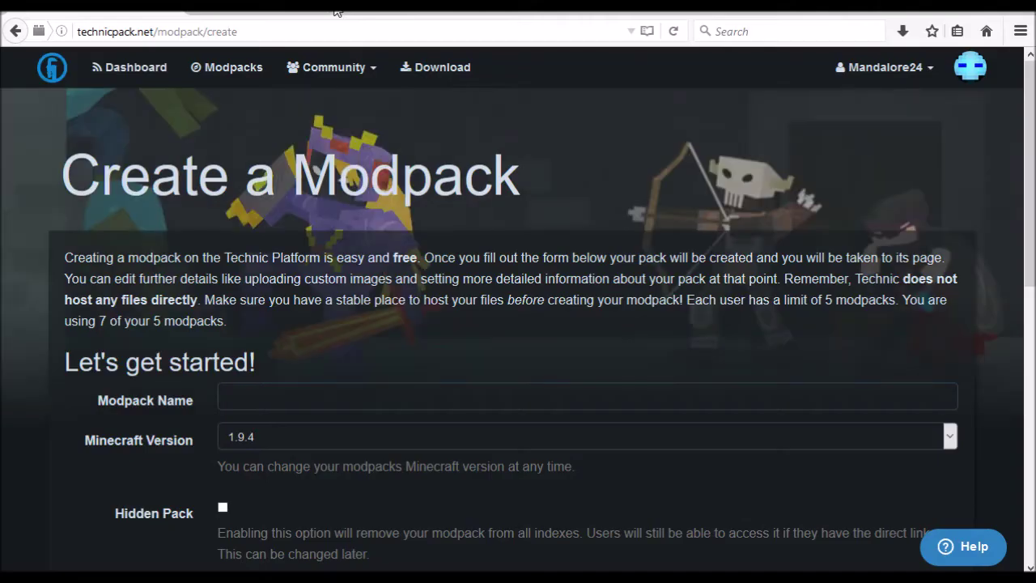
{"action": "left_click", "coordinate": [336, 12]}
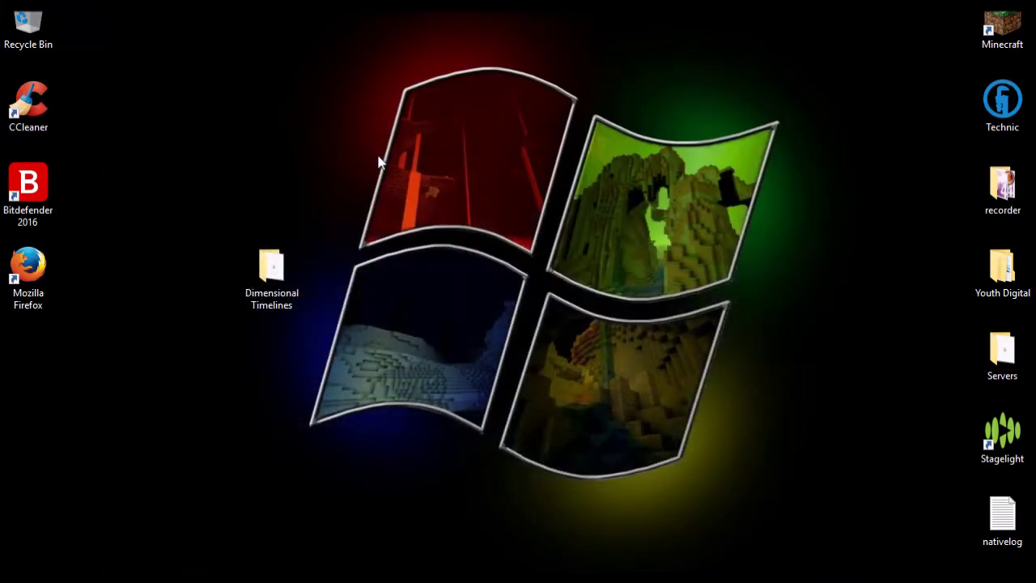
Step: Open Dimensional Timelines, select bin, config and mods, and bring up their context menu
{"action": "left_click_drag", "start_coordinate": [274, 291], "coordinate": [273, 212]}
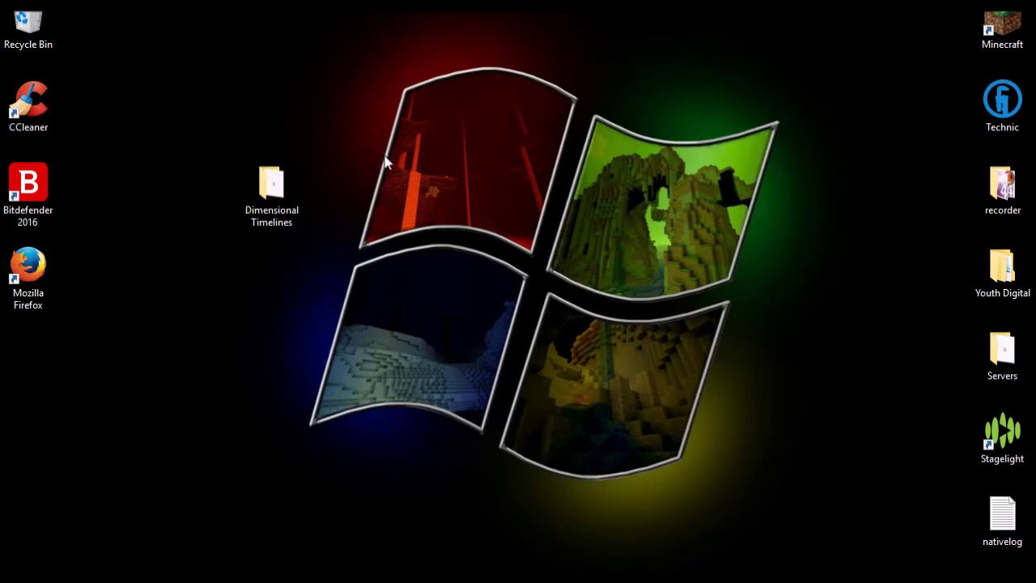
{"action": "double_click", "coordinate": [253, 194]}
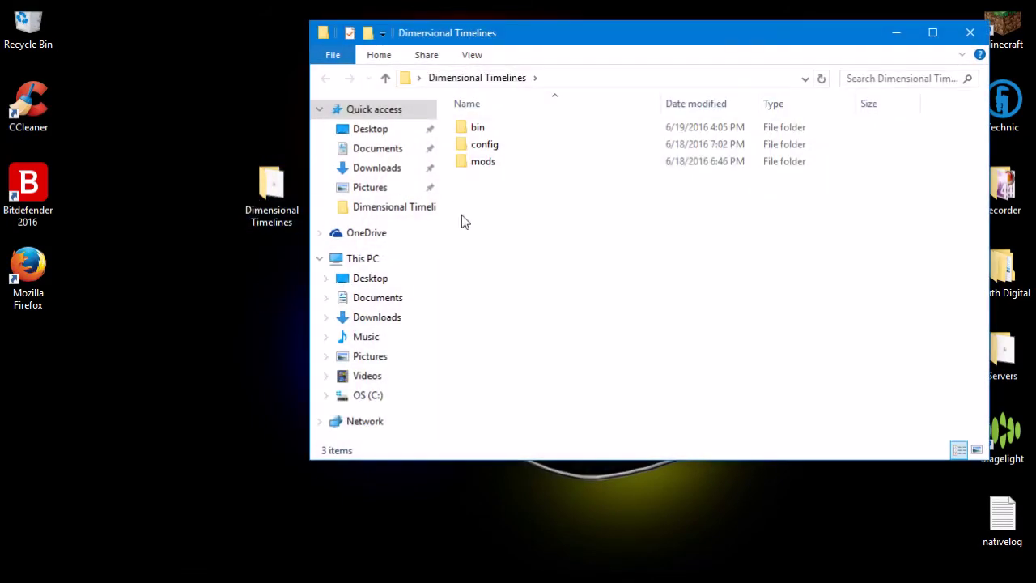
{"action": "left_click_drag", "start_coordinate": [475, 190], "coordinate": [473, 128]}
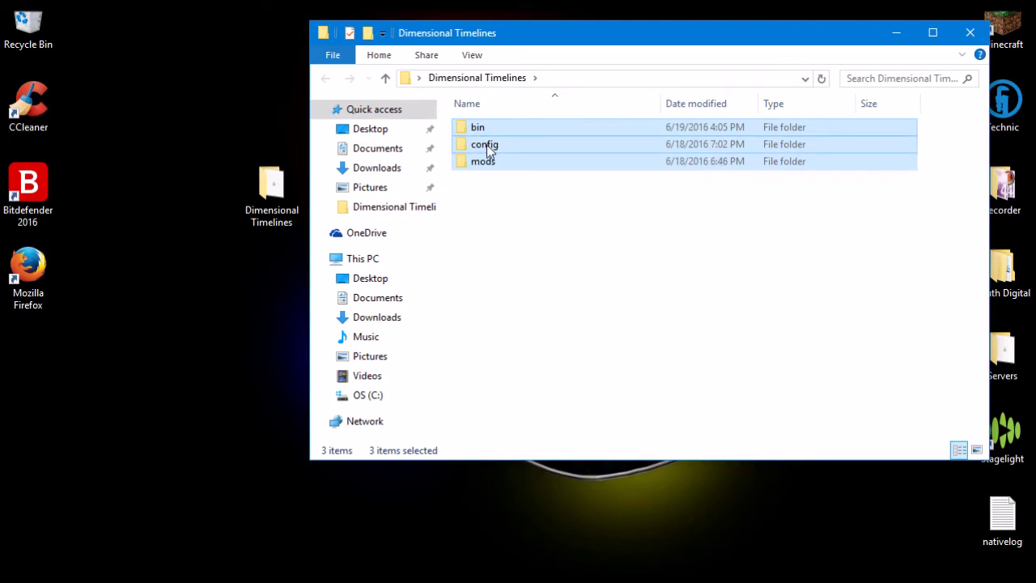
{"action": "mouse_move", "coordinate": [487, 145]}
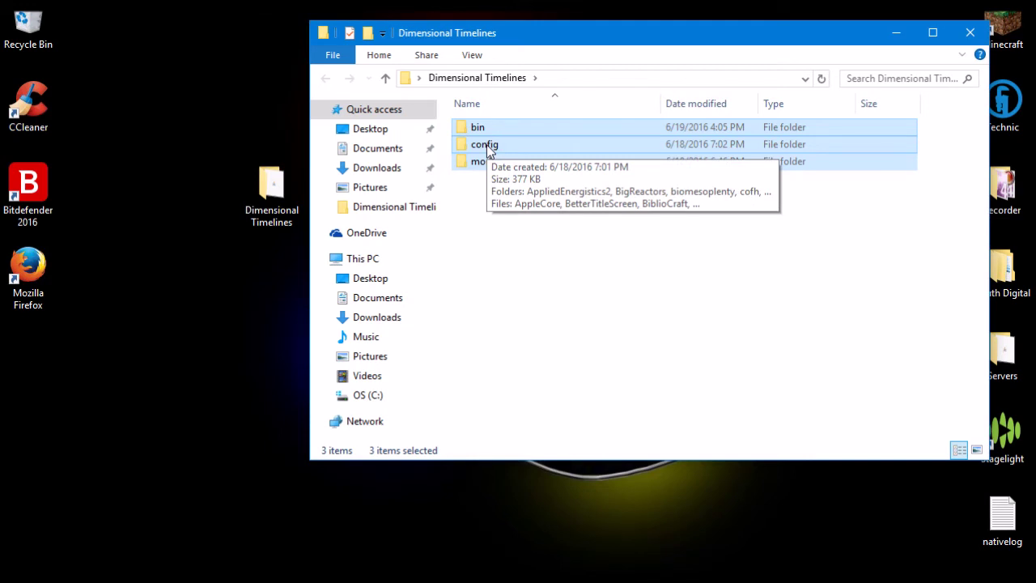
{"action": "right_click", "coordinate": [486, 145]}
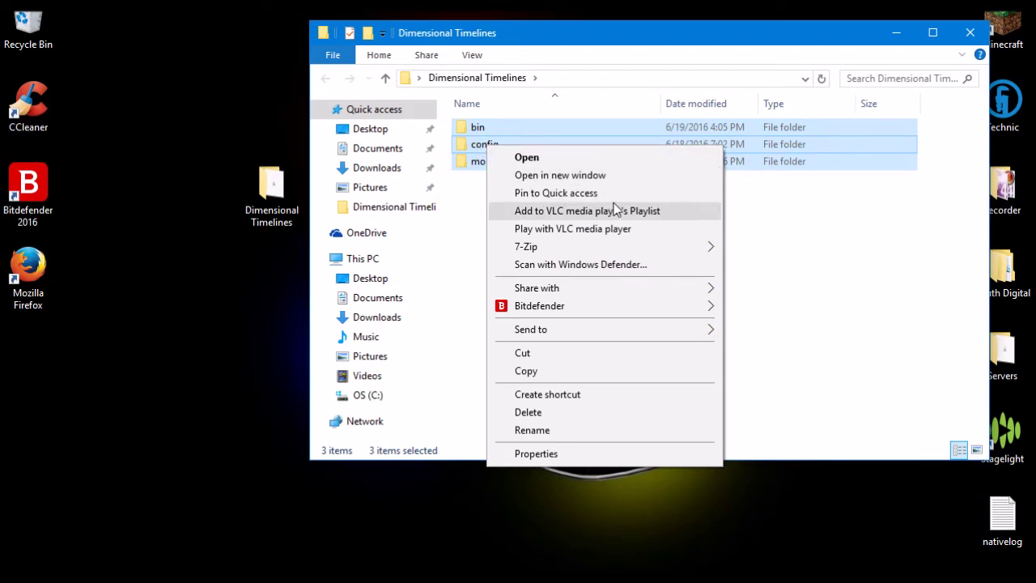
Step: Archive the three folders with 7-Zip as Dimensional Timelines.jar, then return to Firefox's Technic page
{"action": "mouse_move", "coordinate": [692, 249]}
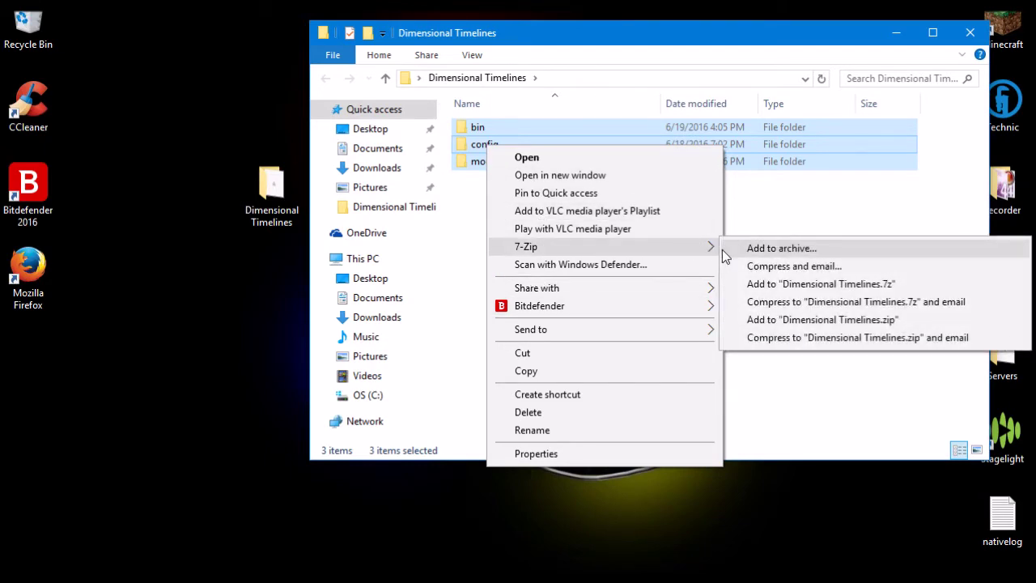
{"action": "left_click", "coordinate": [773, 248]}
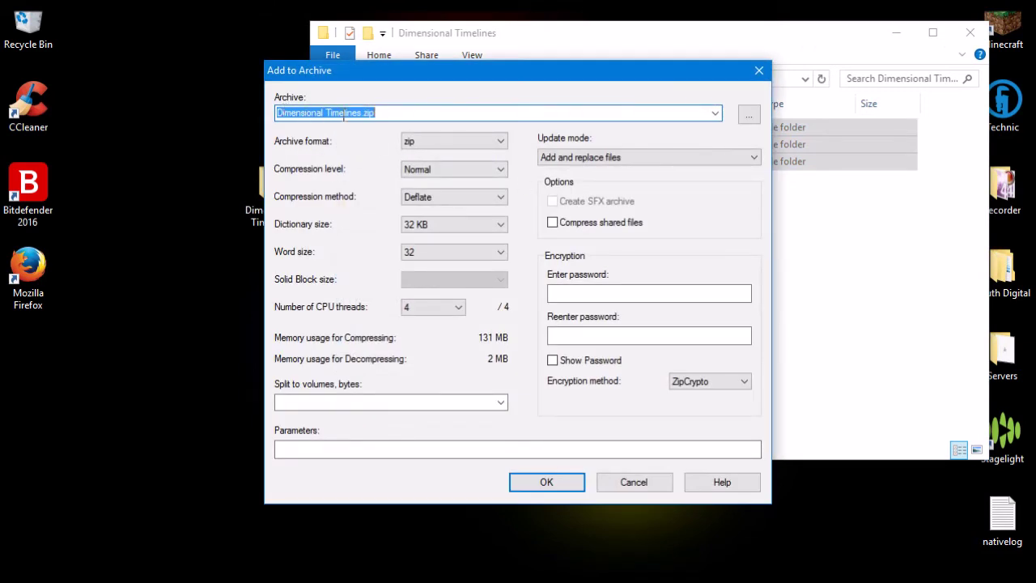
{"action": "left_click", "coordinate": [387, 112]}
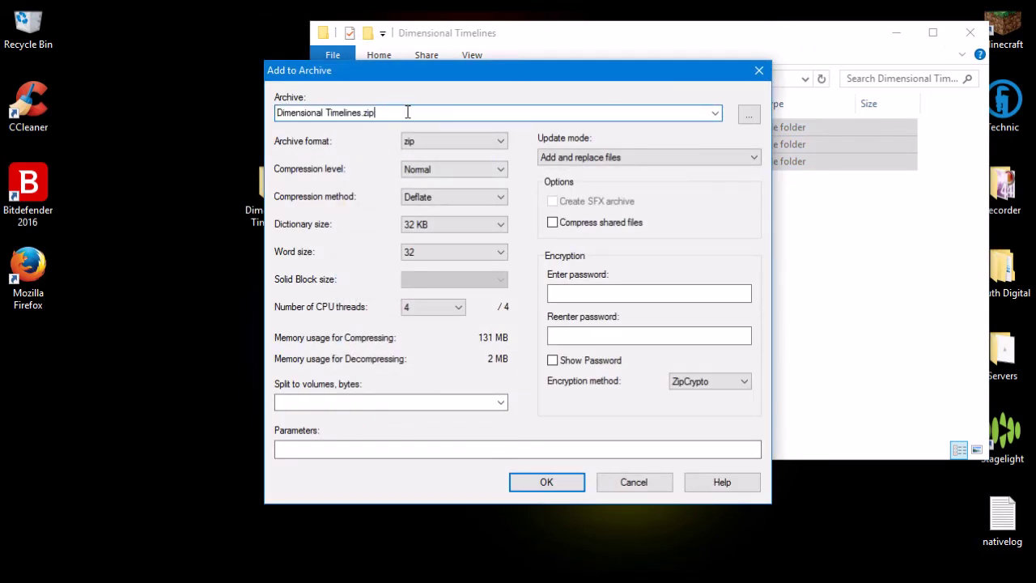
{"action": "key", "text": "BackSpace"}
{"action": "key", "text": "BackSpace"}
{"action": "type", "text": "jar"}
{"action": "left_click", "coordinate": [553, 482]}
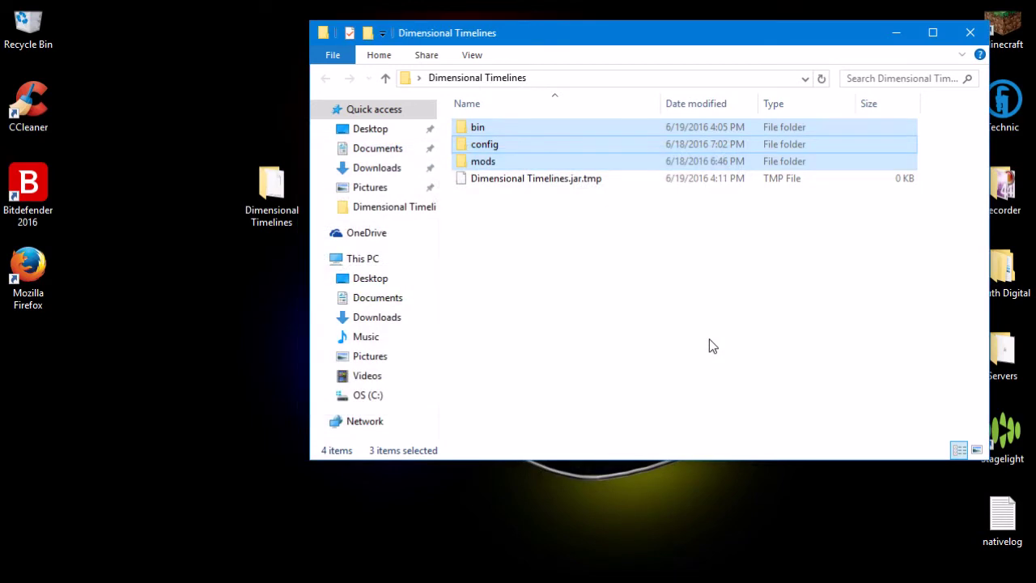
{"action": "mouse_move", "coordinate": [497, 179]}
{"action": "left_mouse_down"}
{"action": "mouse_move", "coordinate": [509, 204]}
{"action": "mouse_move", "coordinate": [516, 177]}
{"action": "left_mouse_up"}
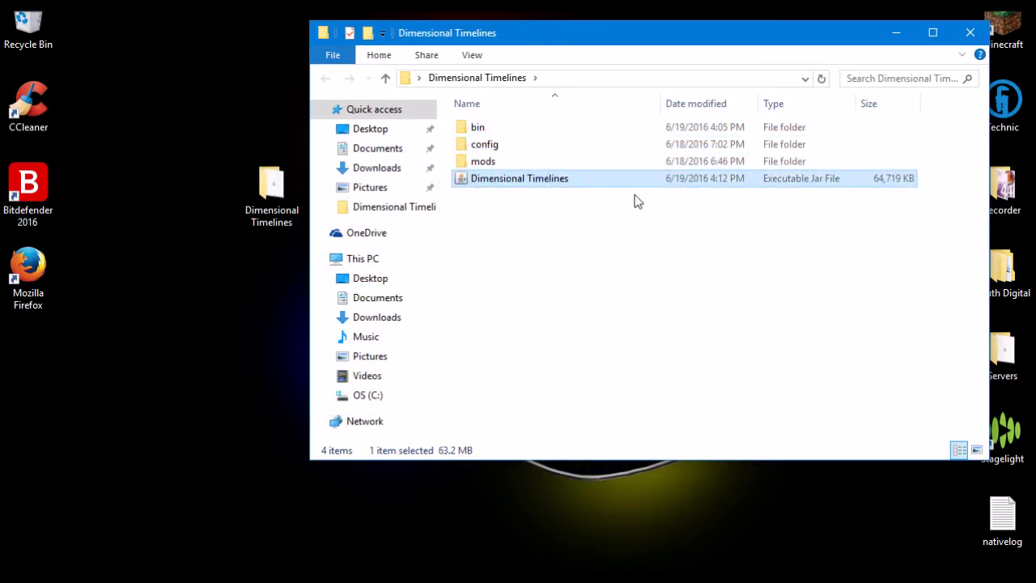
{"action": "left_click", "coordinate": [380, 564]}
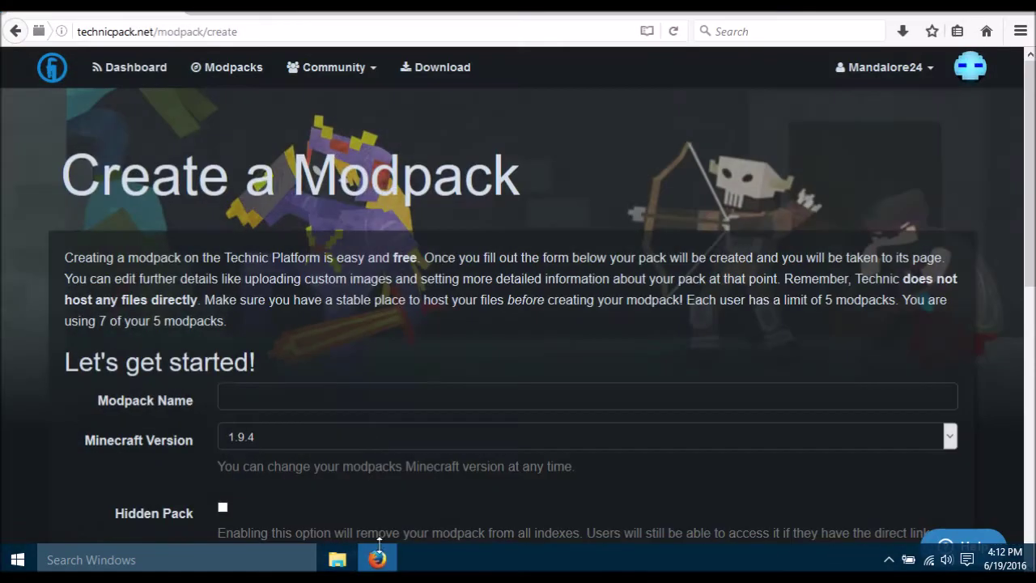
Step: In a new Firefox tab, open the Dropbox sign-in page from bookmarks and begin entering the account e-mail
{"action": "key", "text": "ctrl+t"}
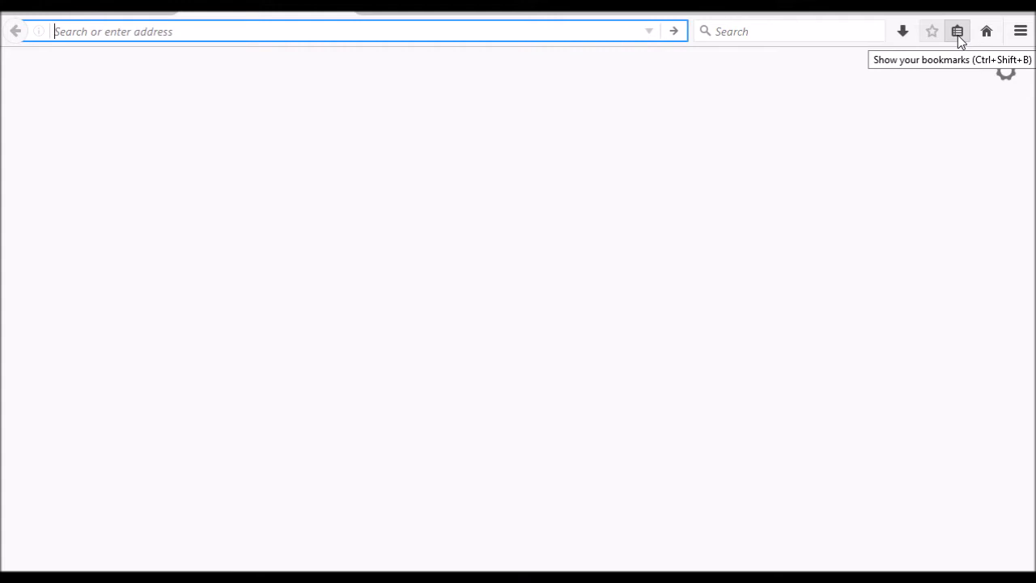
{"action": "left_click", "coordinate": [957, 35]}
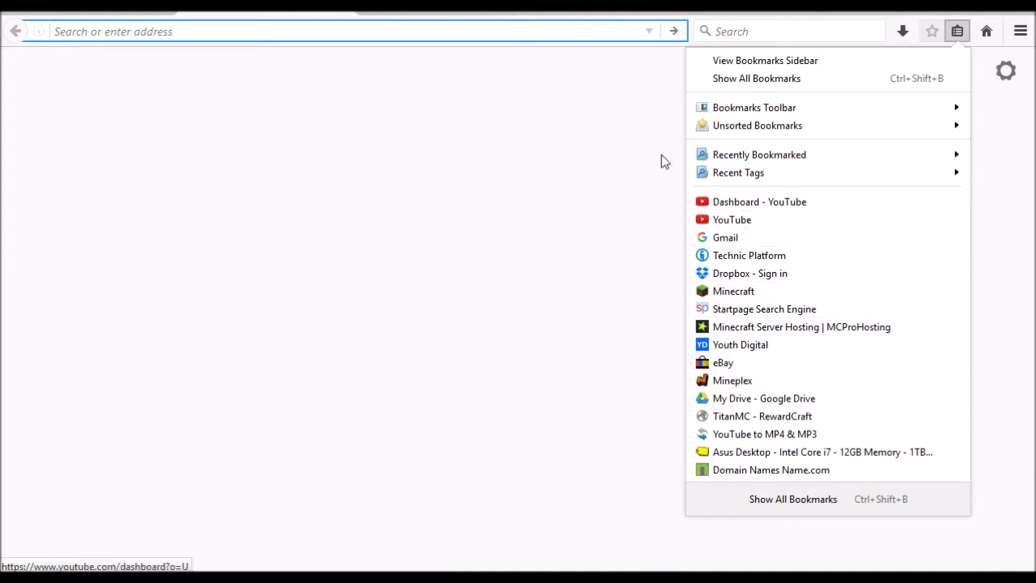
{"action": "left_click", "coordinate": [738, 275]}
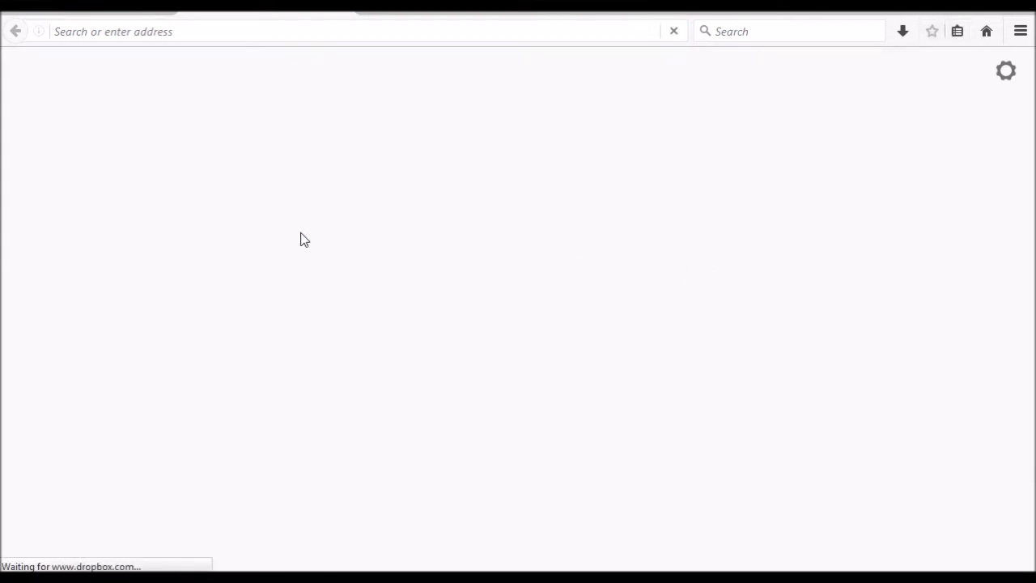
{"action": "left_click", "coordinate": [575, 273]}
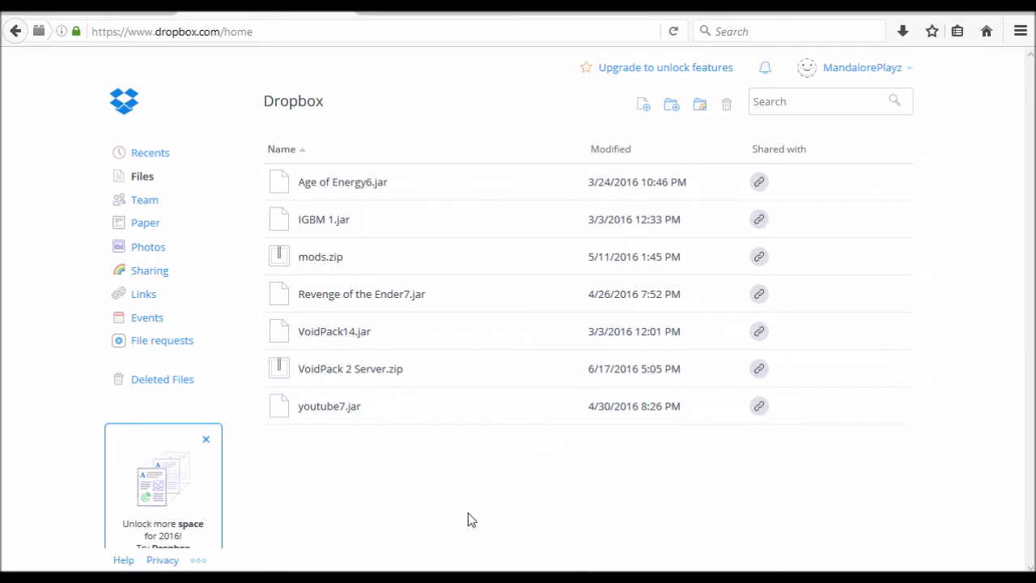
Step: Drag Dimensional Timelines.jar from the modpack folder onto Dropbox to upload it, then maximize Firefox
{"action": "double_click", "coordinate": [917, 16]}
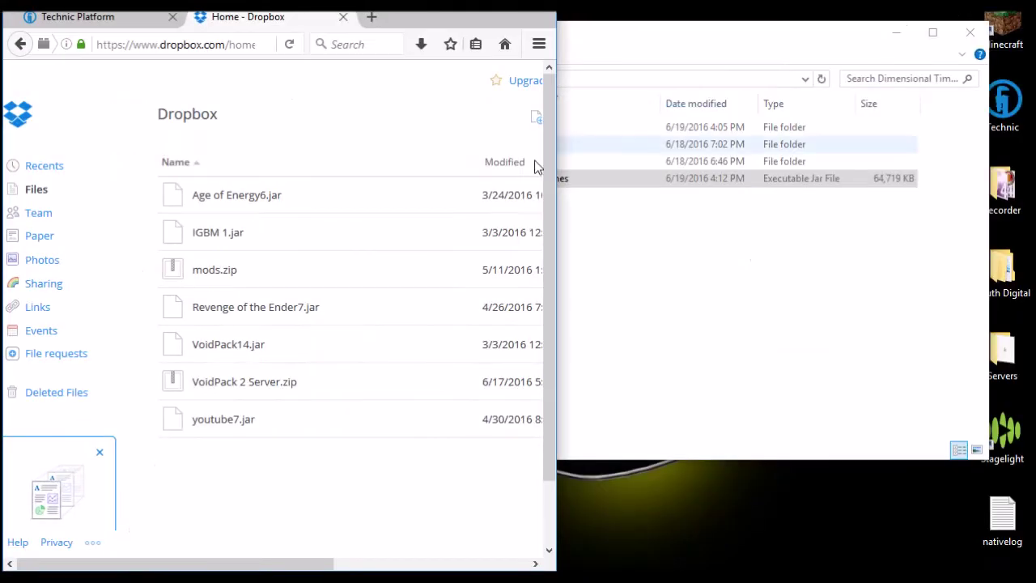
{"action": "left_click", "coordinate": [675, 41]}
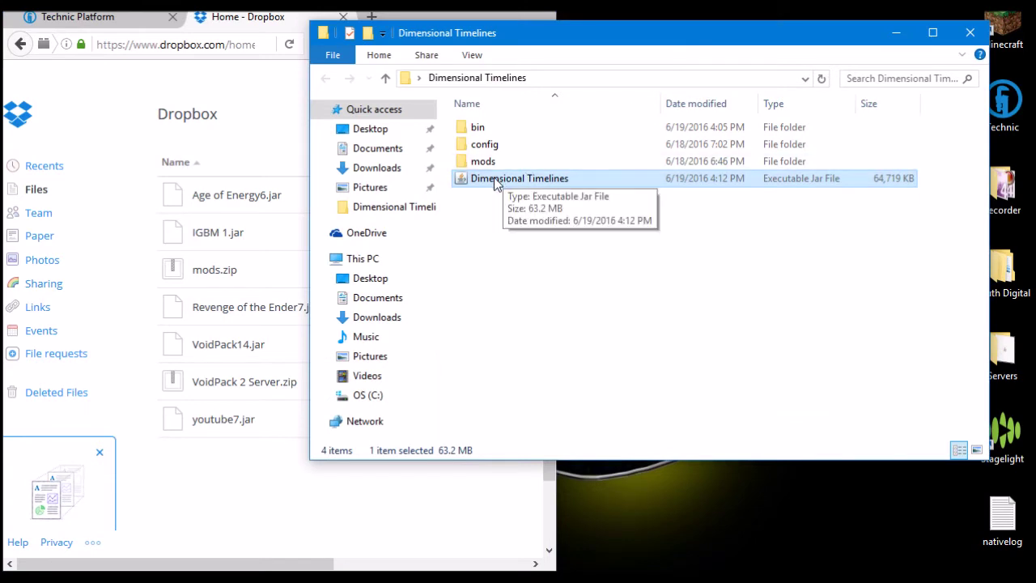
{"action": "left_click_drag", "start_coordinate": [497, 184], "coordinate": [284, 520]}
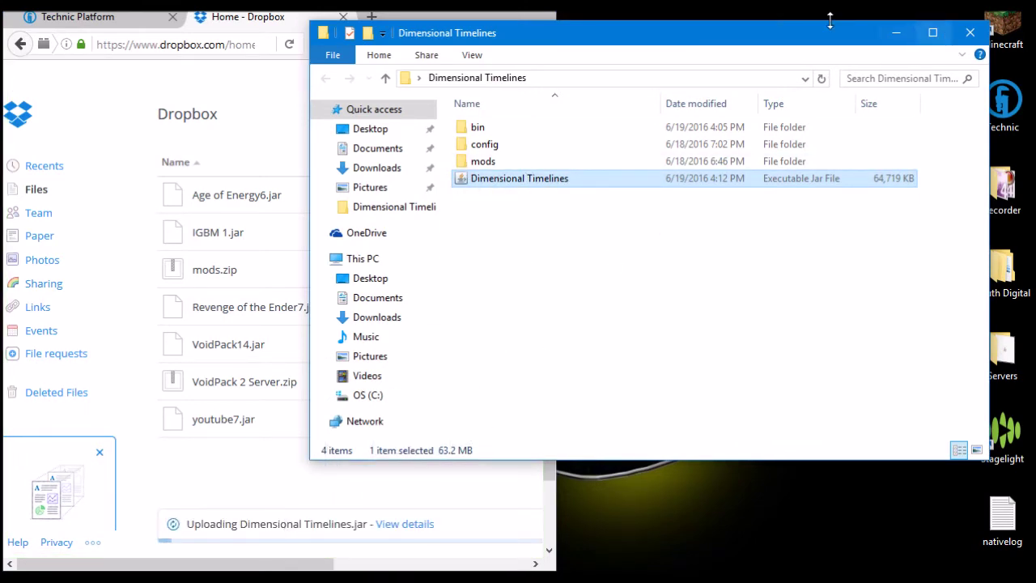
{"action": "left_click", "coordinate": [492, 12]}
{"action": "double_click", "coordinate": [491, 12]}
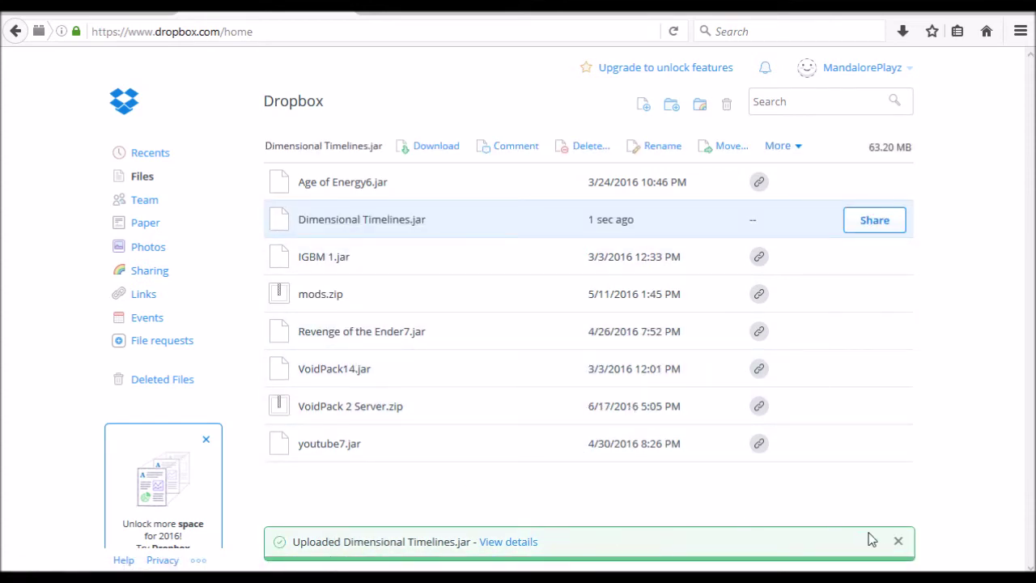
Step: Create a share link for Dimensional Timelines.jar, copy it to the clipboard, and close the sharing dialog
{"action": "left_click", "coordinate": [898, 542]}
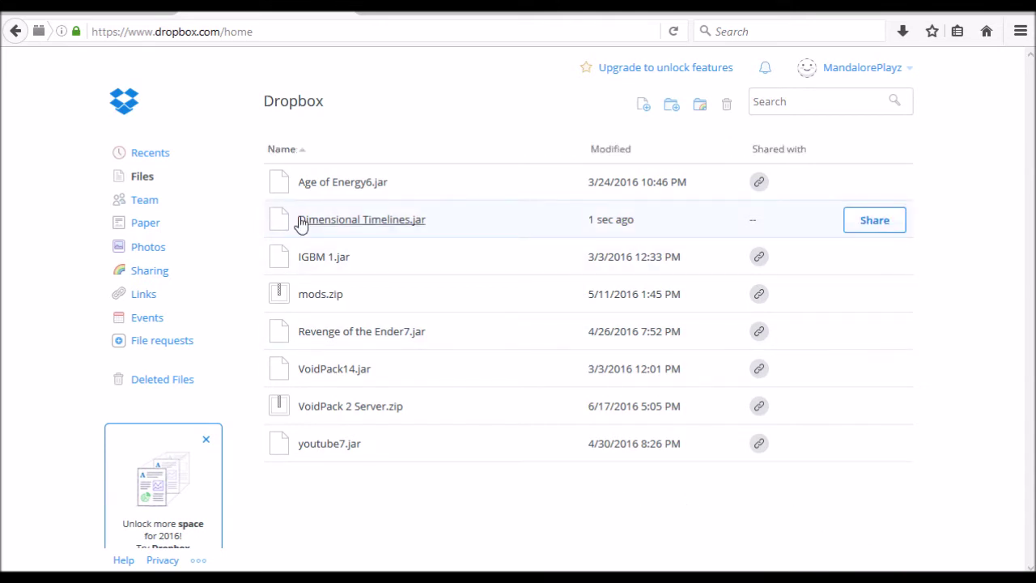
{"action": "left_click", "coordinate": [882, 226]}
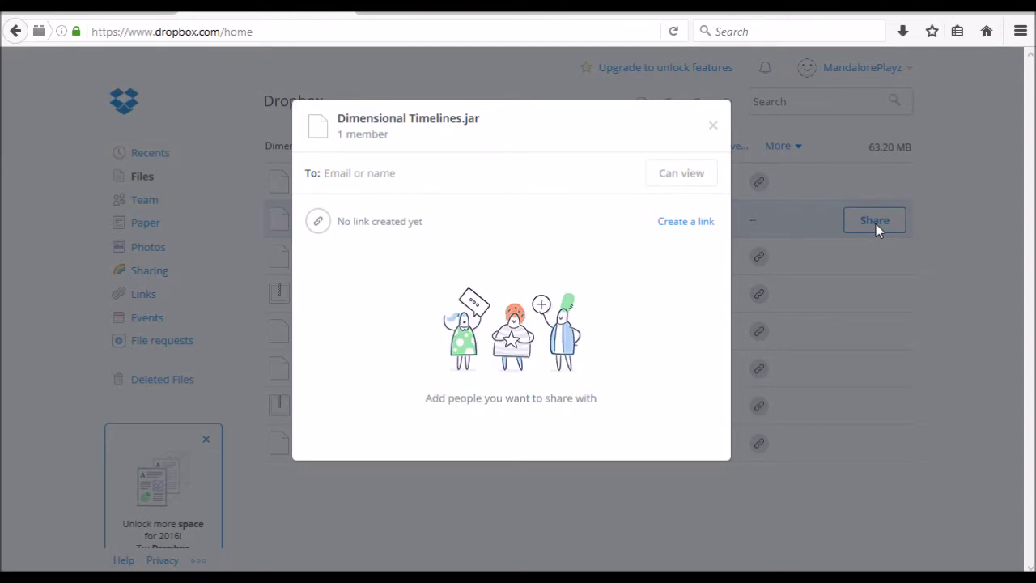
{"action": "left_click", "coordinate": [686, 224]}
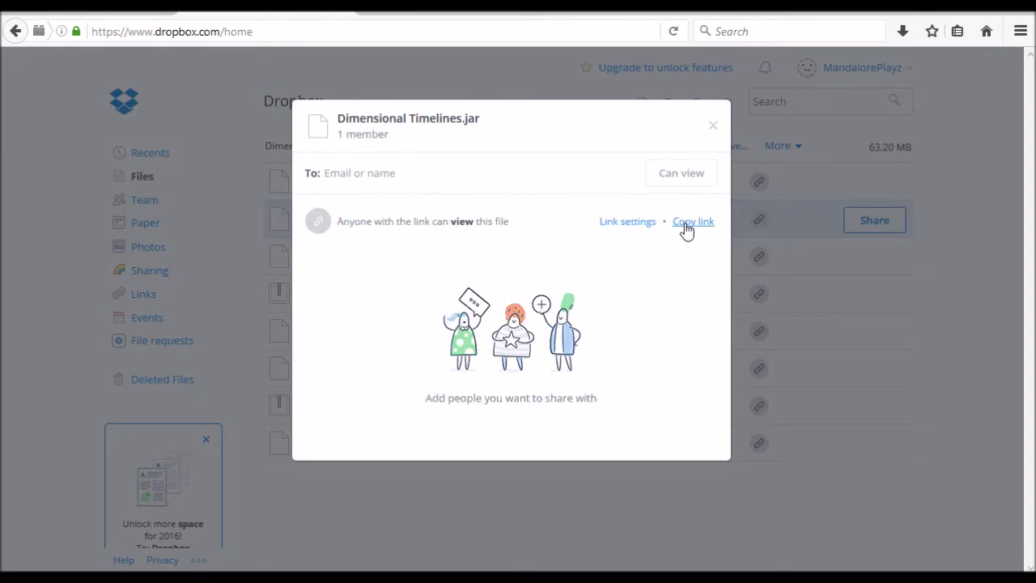
{"action": "left_click", "coordinate": [705, 227]}
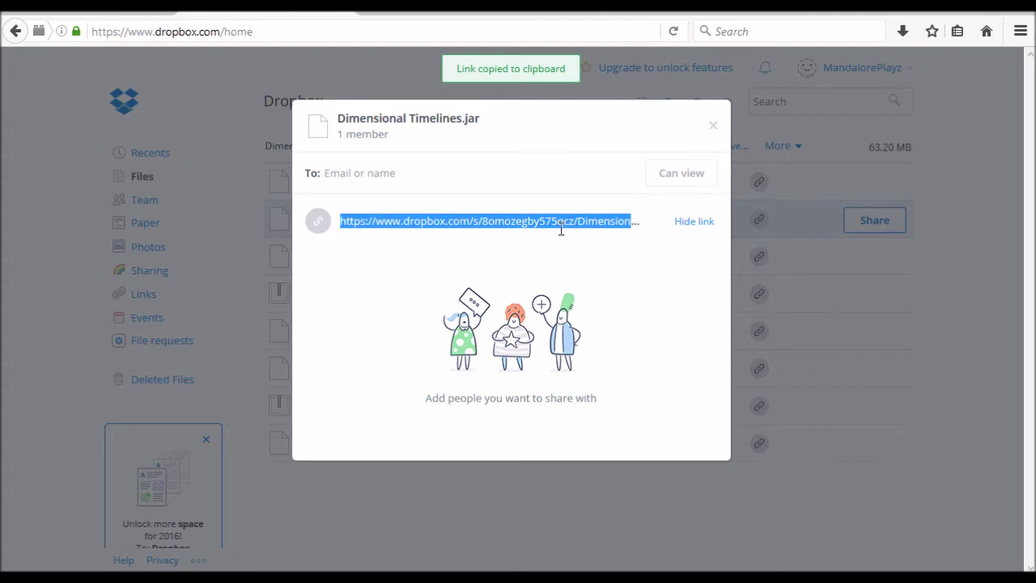
{"action": "left_click", "coordinate": [714, 123]}
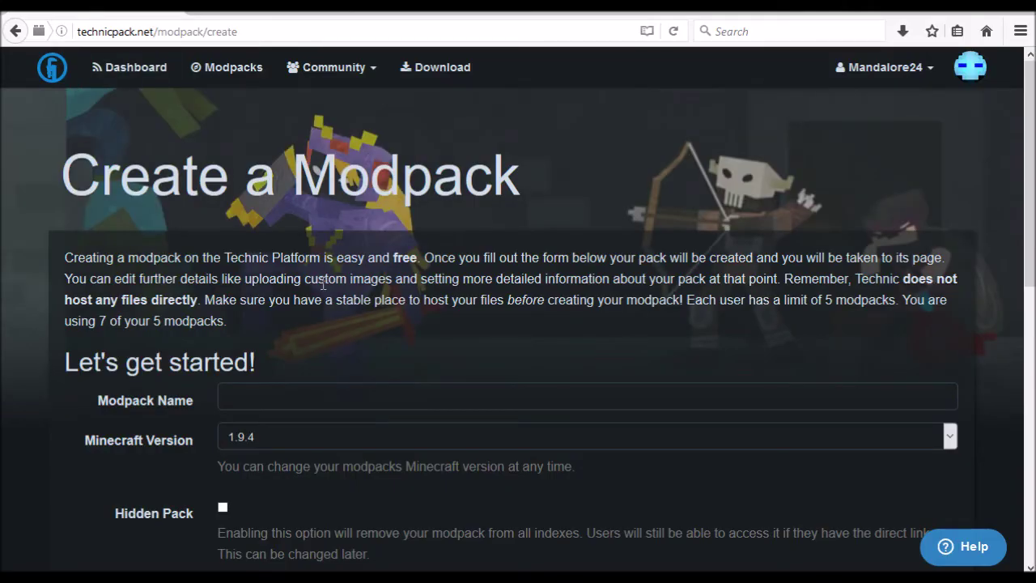
Step: Paste 'Dimensional Timelines' into the Modpack Name field
{"action": "scroll", "coordinate": [167, 112], "scroll_direction": "down", "scroll_amount": 4}
{"action": "left_click", "coordinate": [254, 213]}
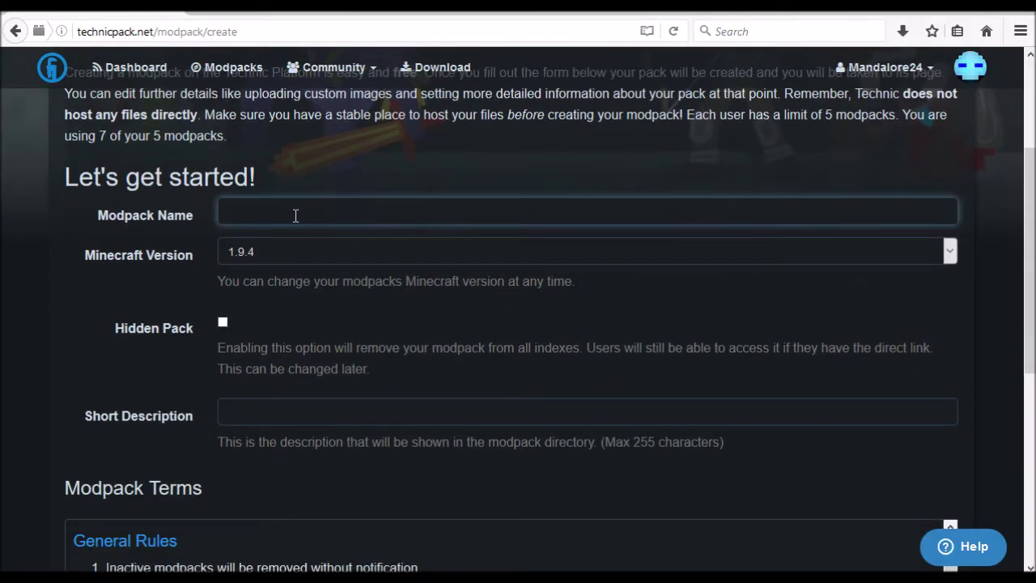
{"action": "key", "text": "ctrl+v"}
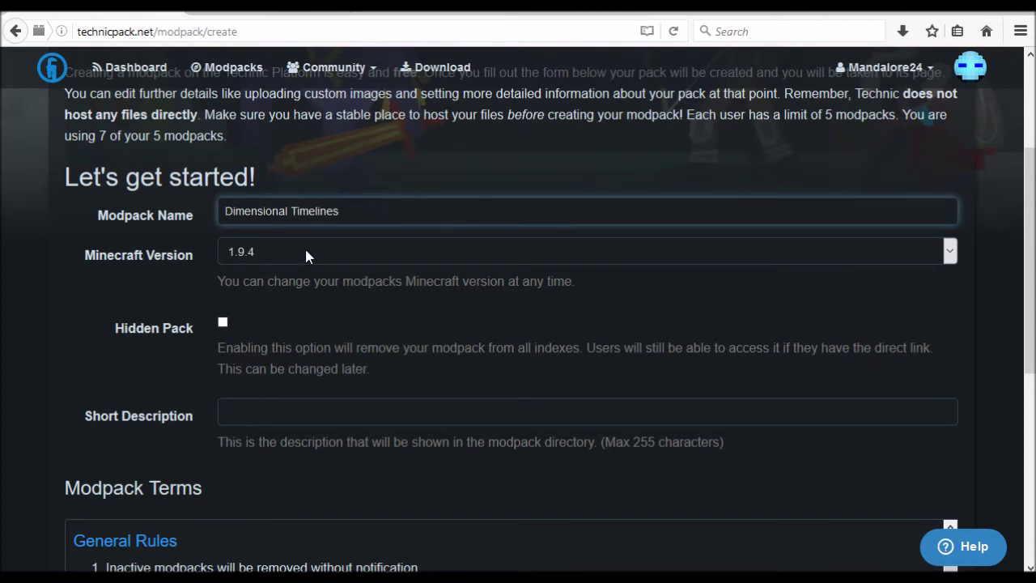
Step: Choose 1.7.10 as the Minecraft version
{"action": "left_click", "coordinate": [306, 255]}
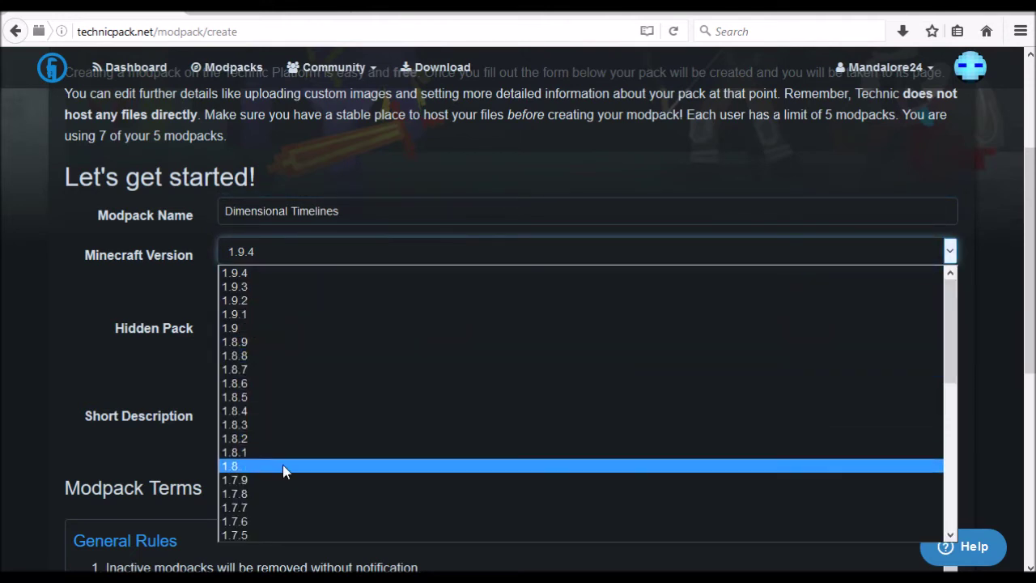
{"action": "scroll", "coordinate": [282, 465], "scroll_direction": "down", "scroll_amount": 3}
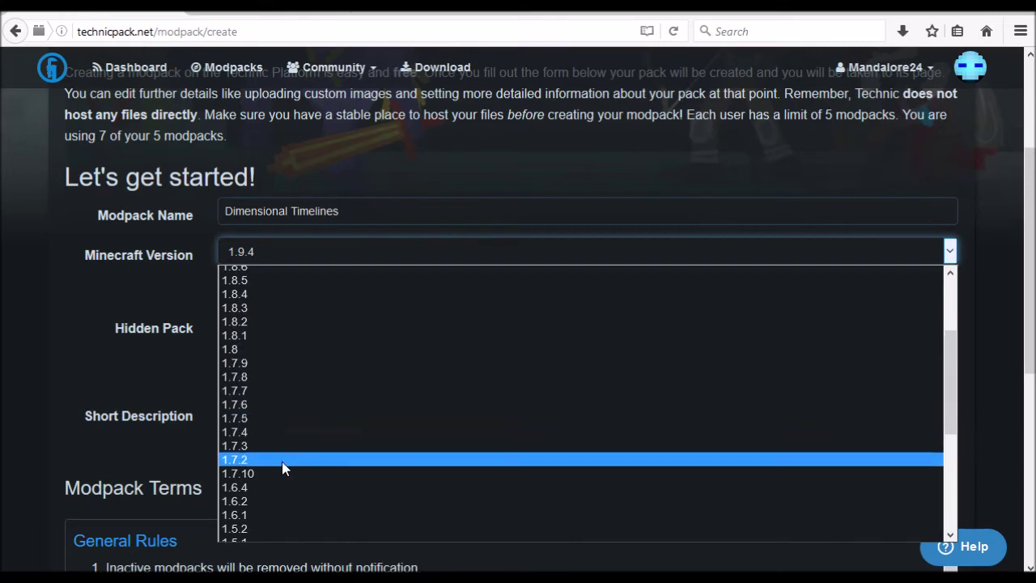
{"action": "left_click", "coordinate": [250, 434]}
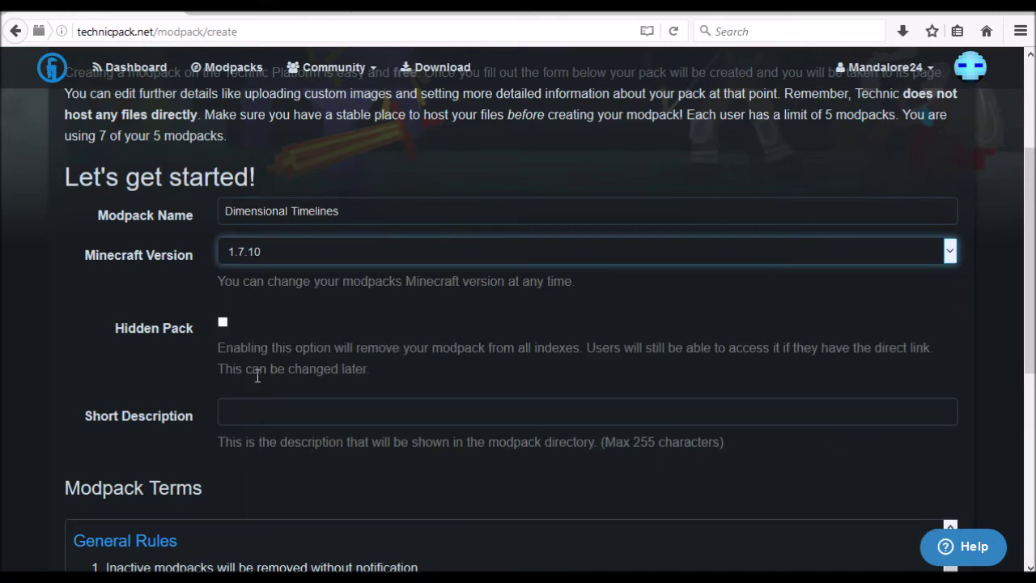
{"action": "scroll", "coordinate": [256, 307], "scroll_direction": "down", "scroll_amount": 2}
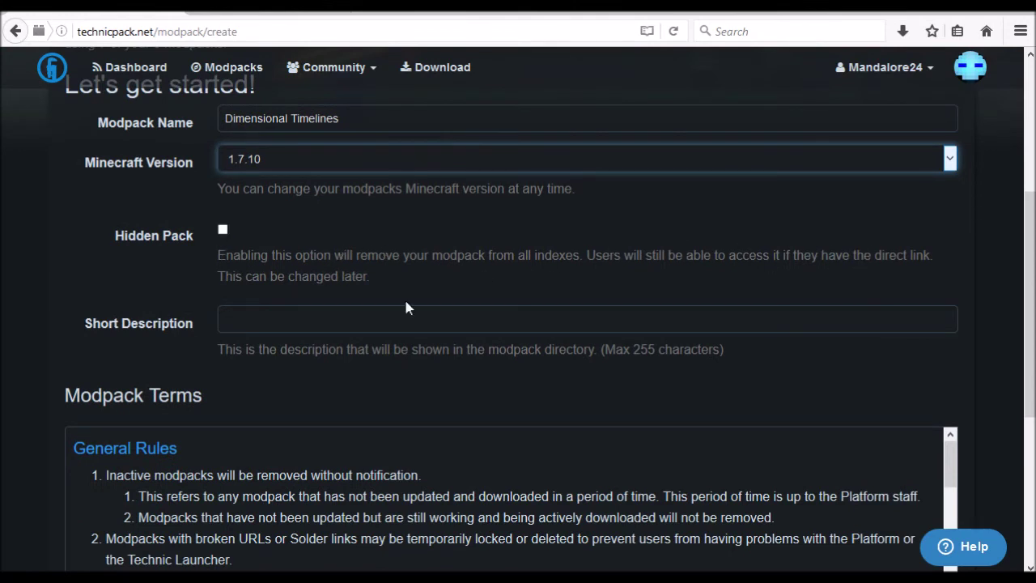
{"action": "left_click", "coordinate": [241, 320]}
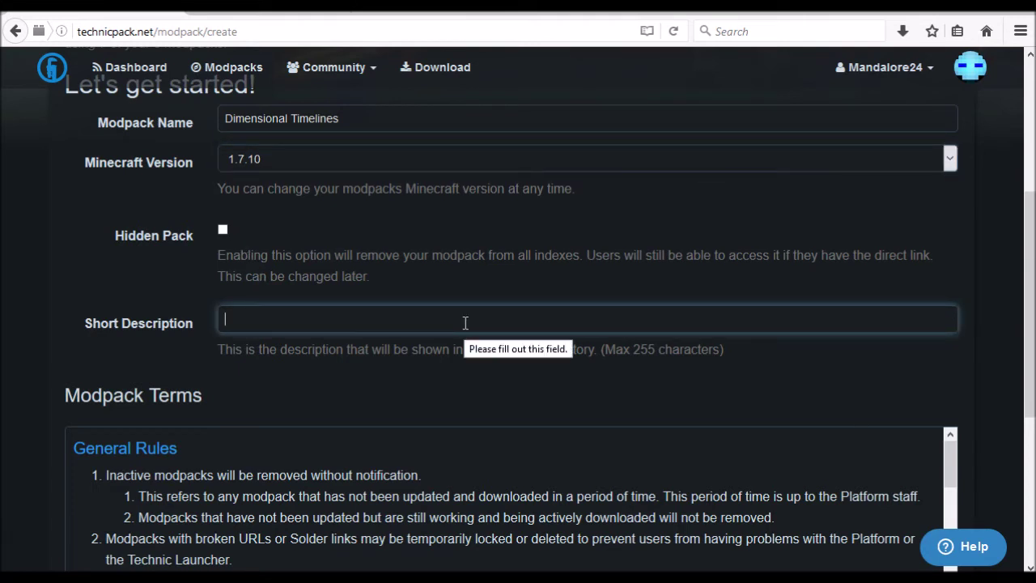
Step: Paste the short description 'An exiting Modpack of Dragons and Dimensions' and tick the Modpack Terms agreement
{"action": "key", "text": "ctrl+v"}
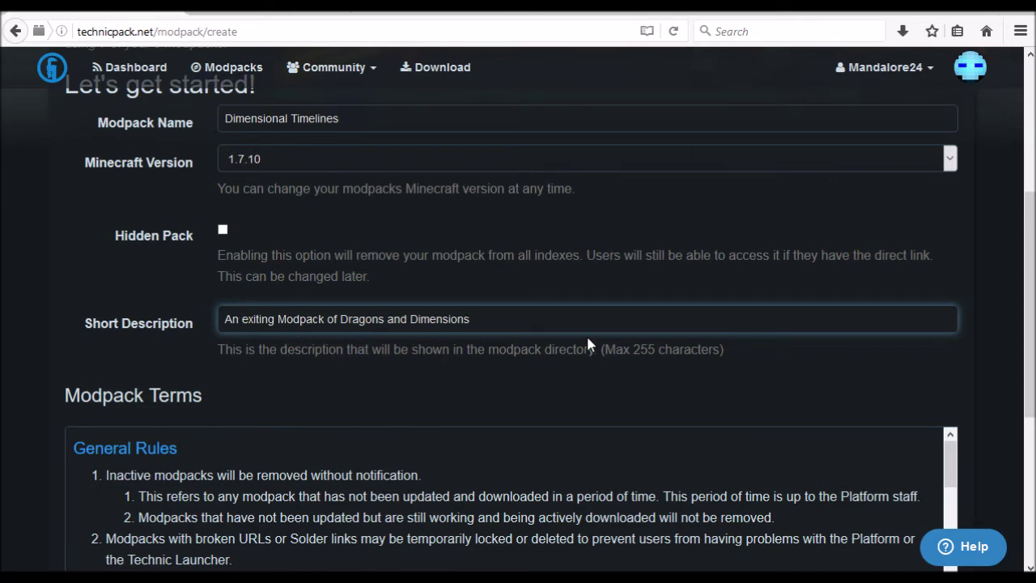
{"action": "scroll", "coordinate": [586, 334], "scroll_direction": "down", "scroll_amount": 2}
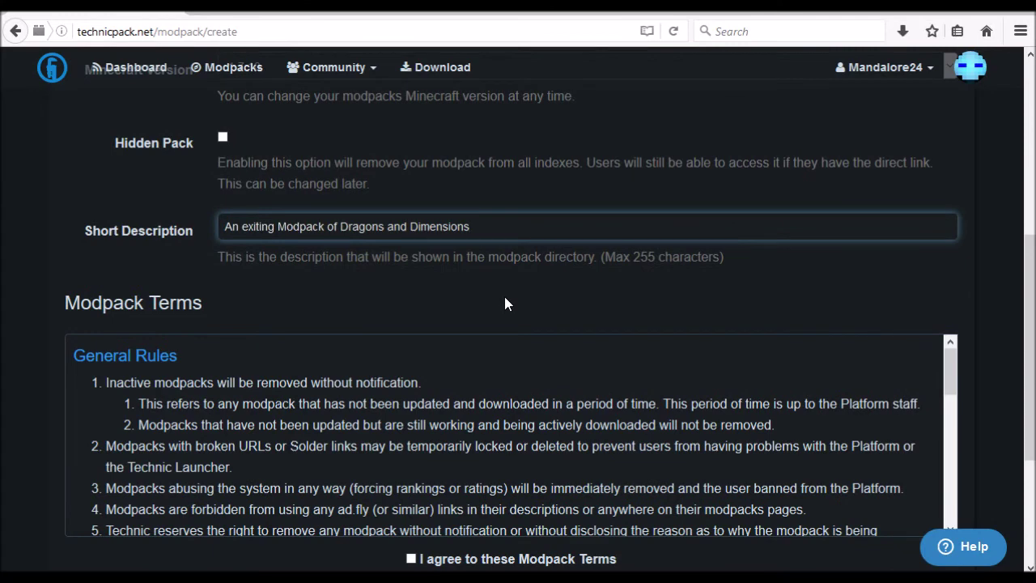
{"action": "scroll", "coordinate": [504, 298], "scroll_direction": "down", "scroll_amount": 4}
{"action": "scroll", "coordinate": [504, 296], "scroll_direction": "down", "scroll_amount": 1}
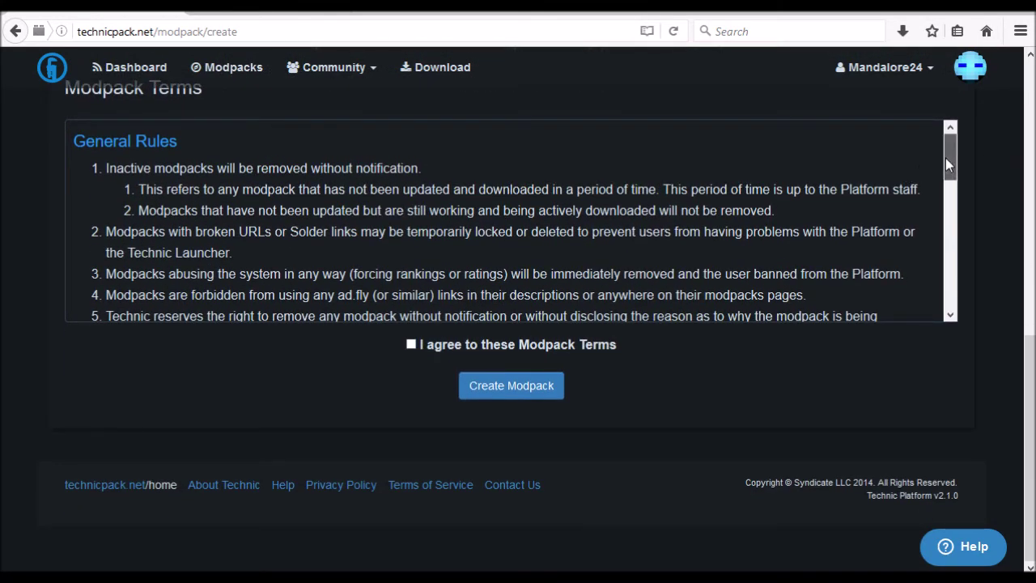
{"action": "mouse_move", "coordinate": [950, 158]}
{"action": "left_mouse_down"}
{"action": "mouse_move", "coordinate": [963, 309]}
{"action": "mouse_move", "coordinate": [950, 154]}
{"action": "left_mouse_up"}
{"action": "left_click", "coordinate": [411, 343]}
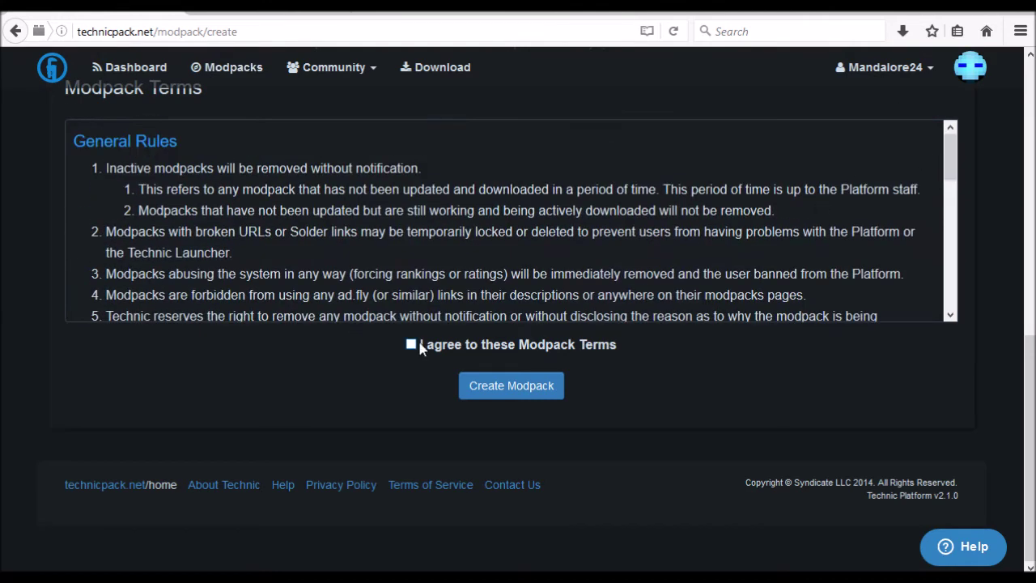
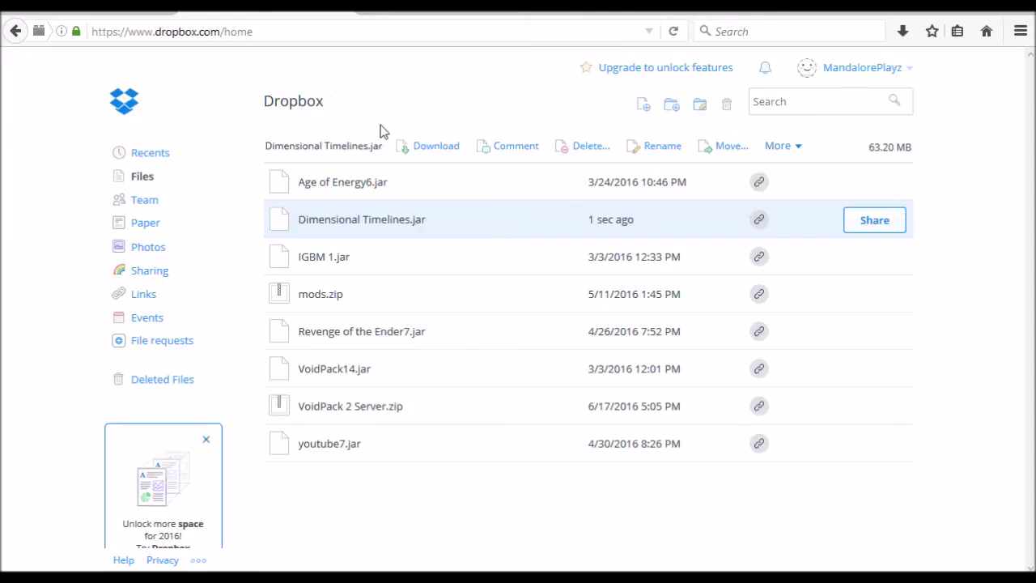
Step: Paste the Dropbox link for Dimensional Timelines.jar as the Modpack Location, changing dl=0 to dl=1
{"action": "left_click", "coordinate": [104, 14]}
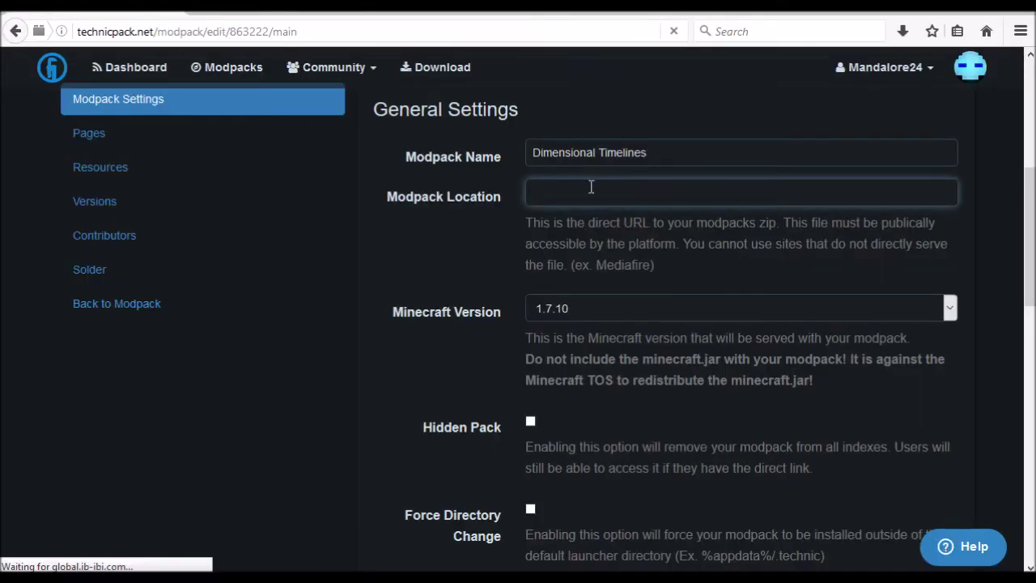
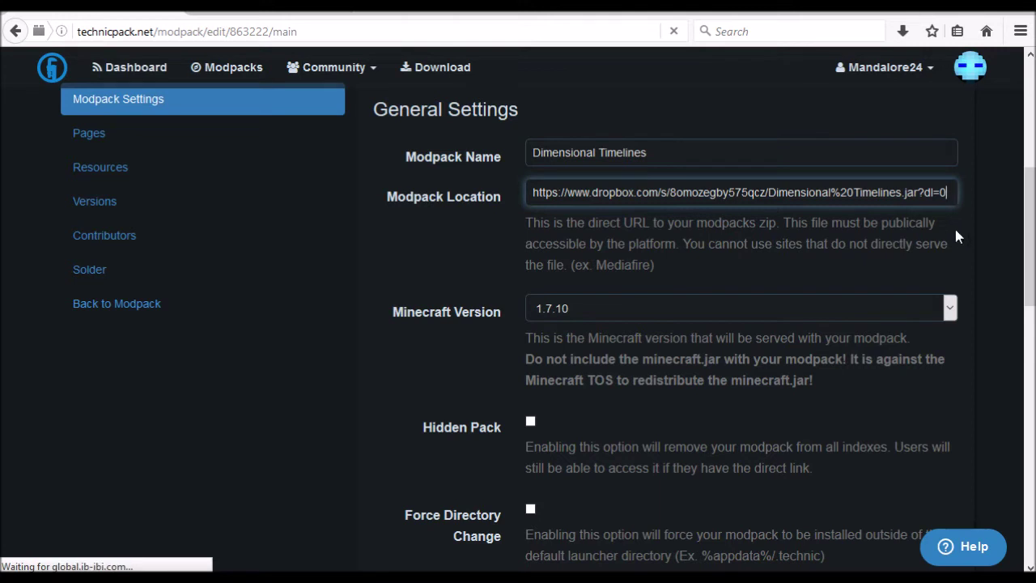
{"action": "type", "text": "1"}
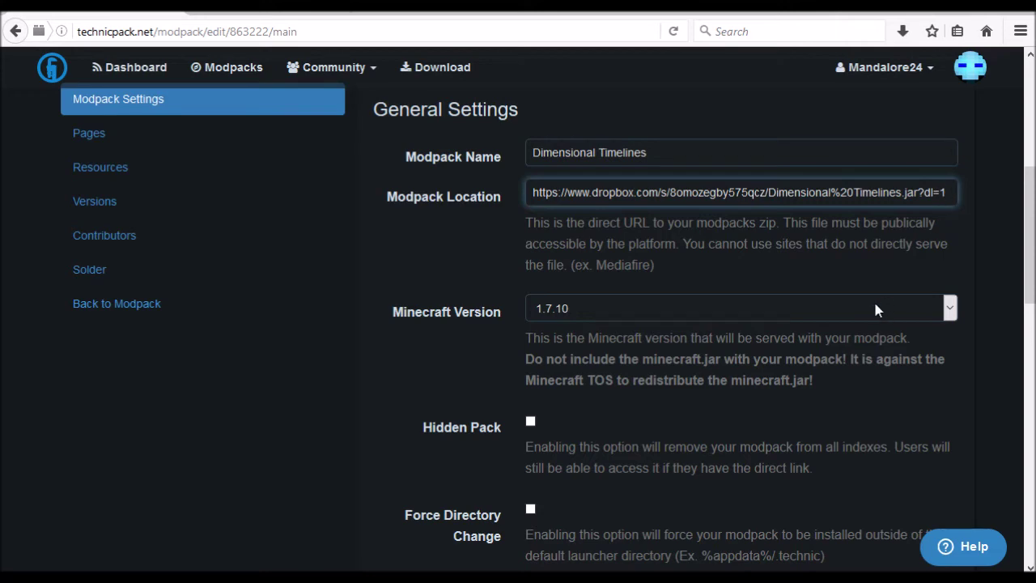
Step: Add the ORESpawn, Thermal Expansion, Biomes O Plenty, RPG, Guns and Magical Crops tags
{"action": "scroll", "coordinate": [873, 300], "scroll_direction": "down", "scroll_amount": 3}
{"action": "scroll", "coordinate": [646, 321], "scroll_direction": "down", "scroll_amount": 3}
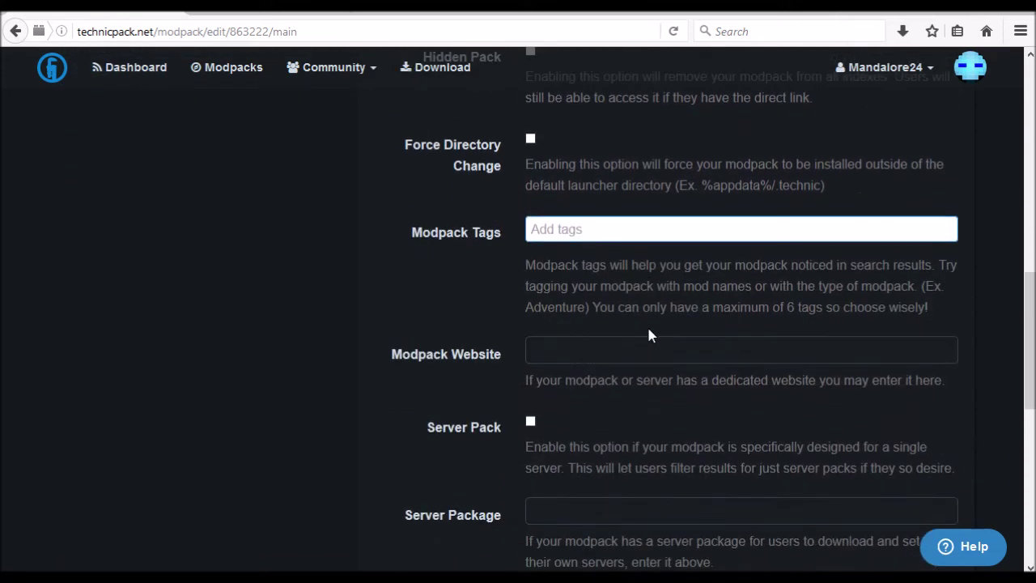
{"action": "scroll", "coordinate": [650, 332], "scroll_direction": "down", "scroll_amount": 2}
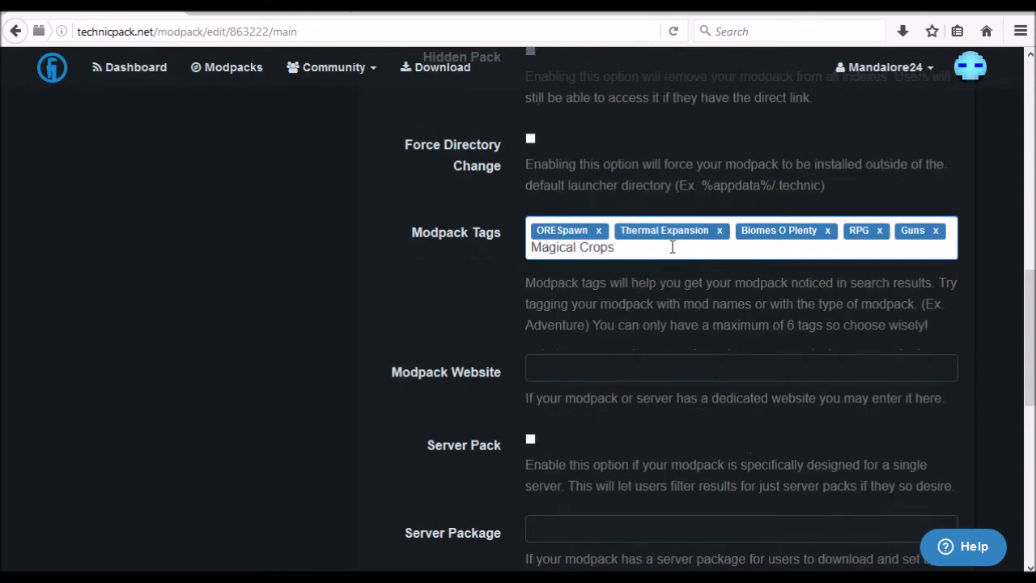
{"action": "key", "text": "Return"}
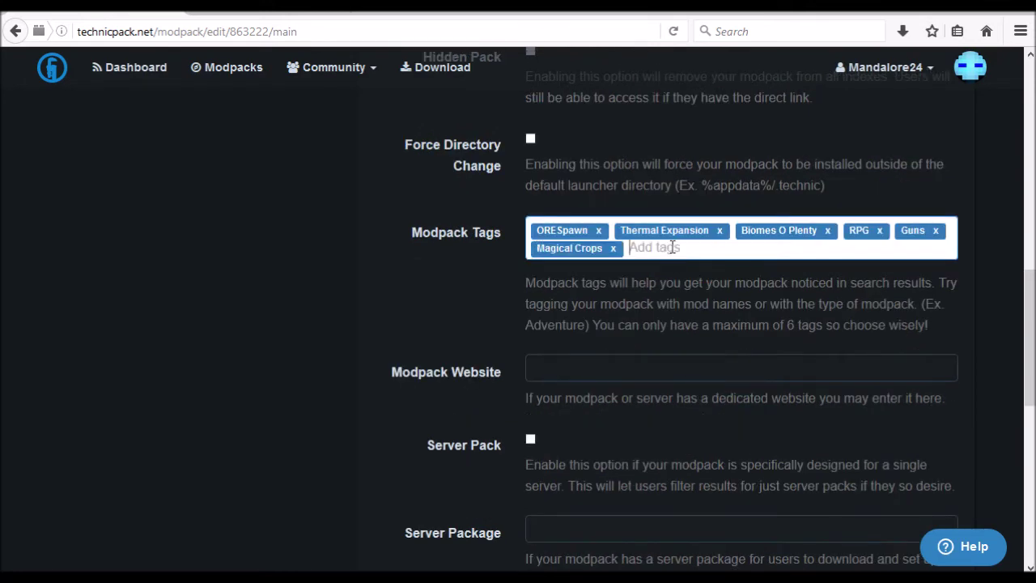
{"action": "scroll", "coordinate": [672, 247], "scroll_direction": "down", "scroll_amount": 3}
{"action": "scroll", "coordinate": [675, 245], "scroll_direction": "up", "scroll_amount": 2}
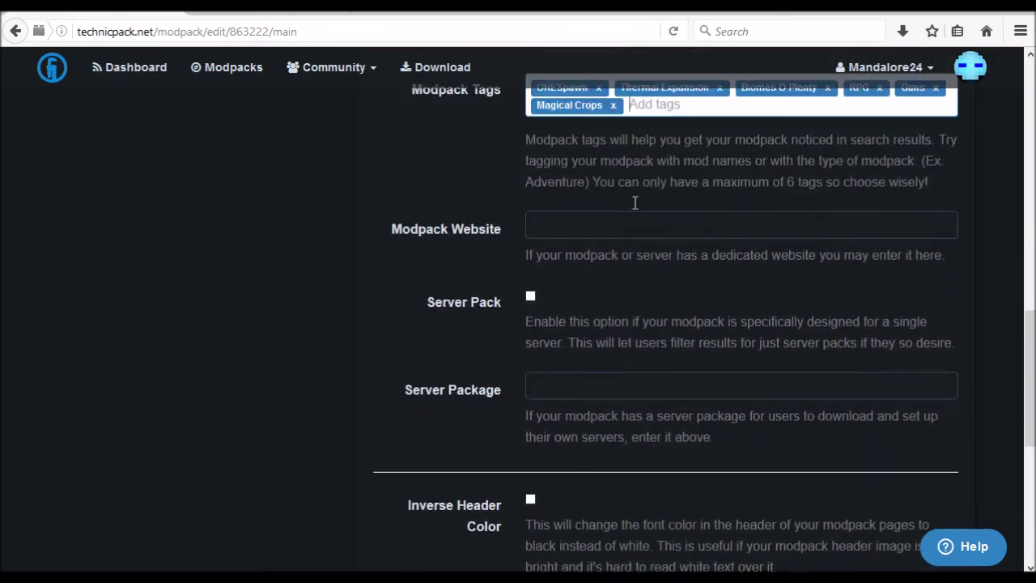
Step: Save the modpack settings with Update Modpack
{"action": "left_click", "coordinate": [585, 275]}
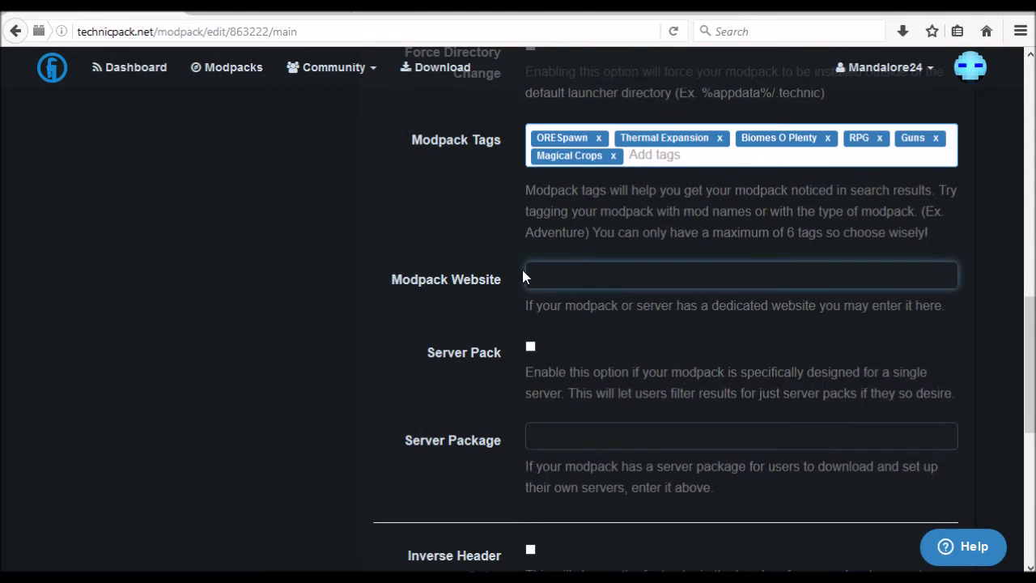
{"action": "scroll", "coordinate": [522, 277], "scroll_direction": "down", "scroll_amount": 3}
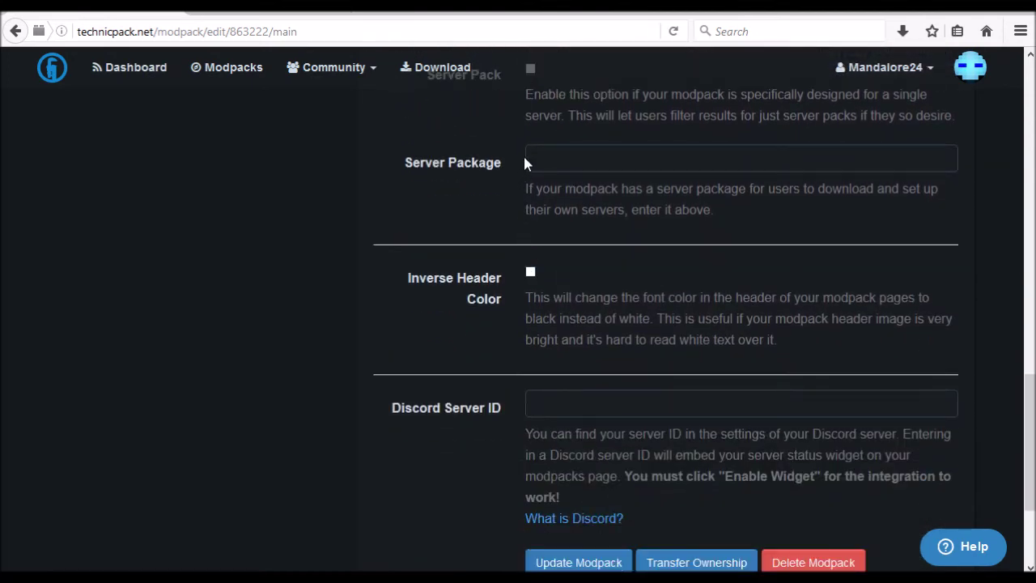
{"action": "scroll", "coordinate": [520, 281], "scroll_direction": "up", "scroll_amount": 2}
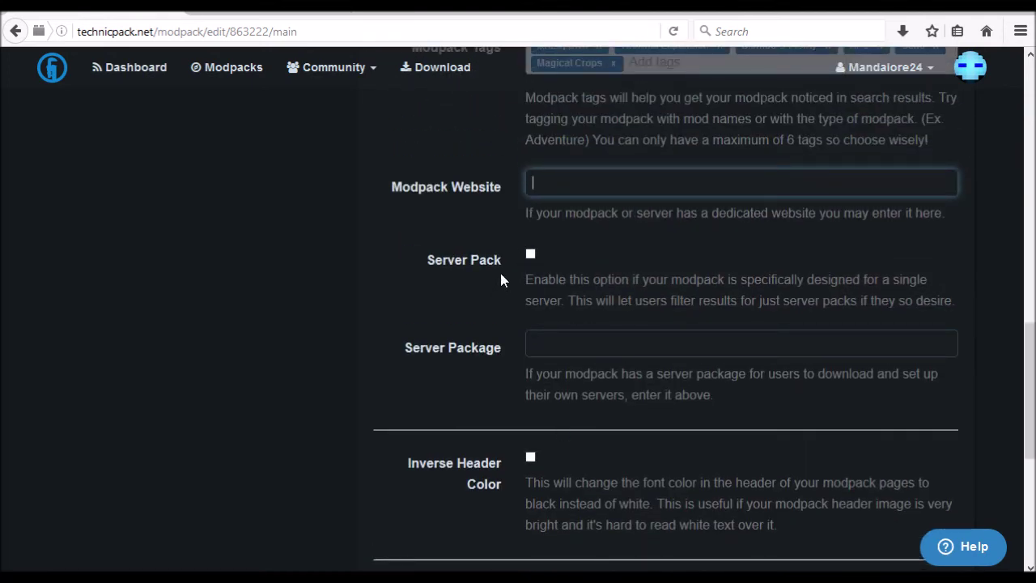
{"action": "scroll", "coordinate": [530, 347], "scroll_direction": "down", "scroll_amount": 3}
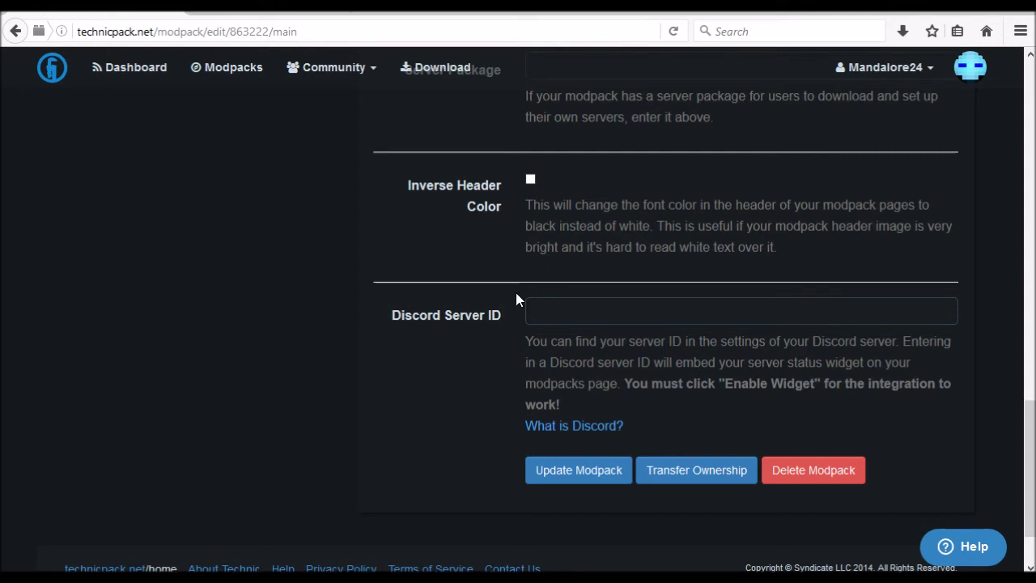
{"action": "scroll", "coordinate": [578, 364], "scroll_direction": "down", "scroll_amount": 1}
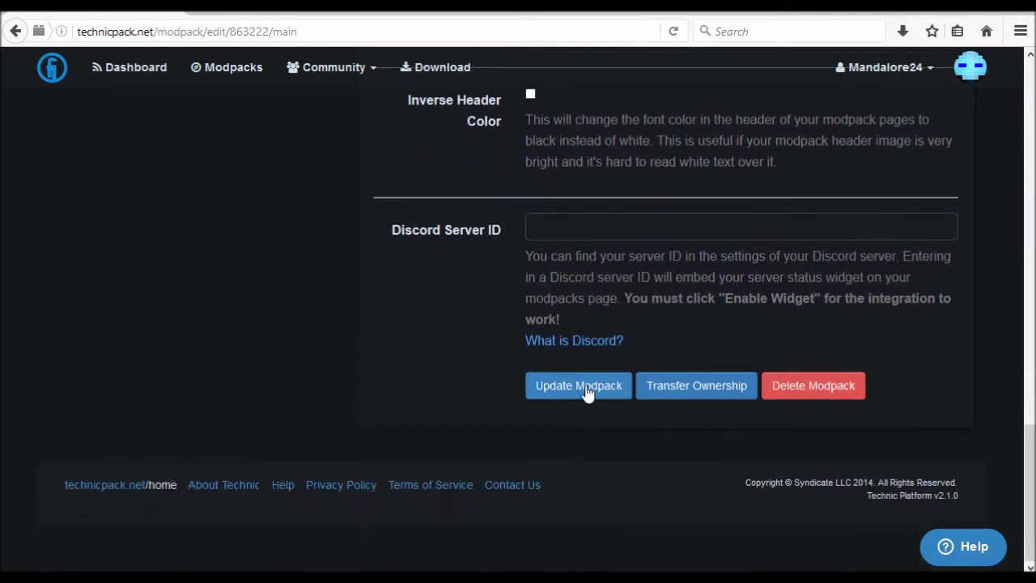
{"action": "left_click", "coordinate": [587, 393]}
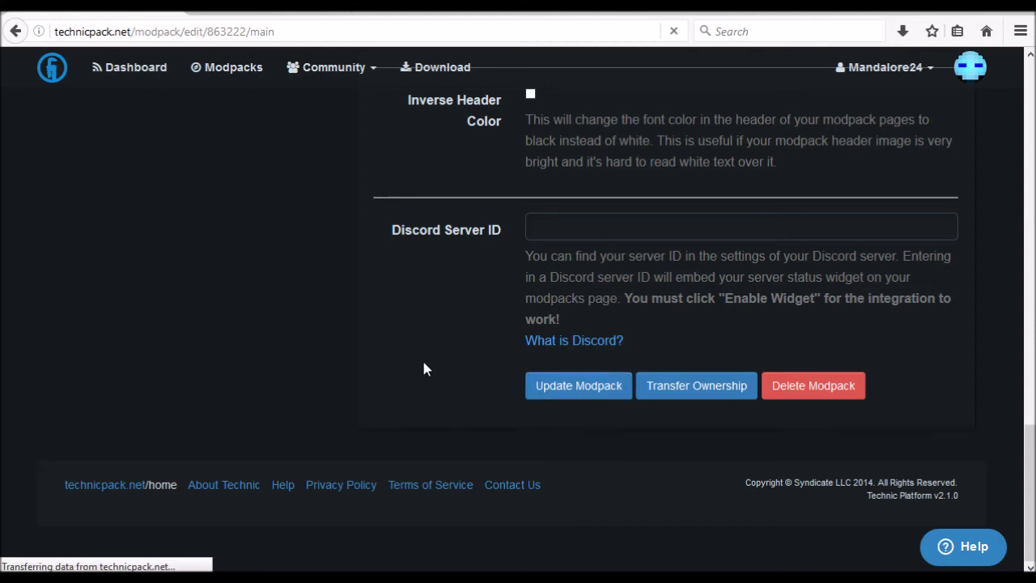
Step: Open the modpack's Resources page, minimize Firefox, and bring up the Dimensional Timelines folder
{"action": "scroll", "coordinate": [411, 346], "scroll_direction": "down", "scroll_amount": 2}
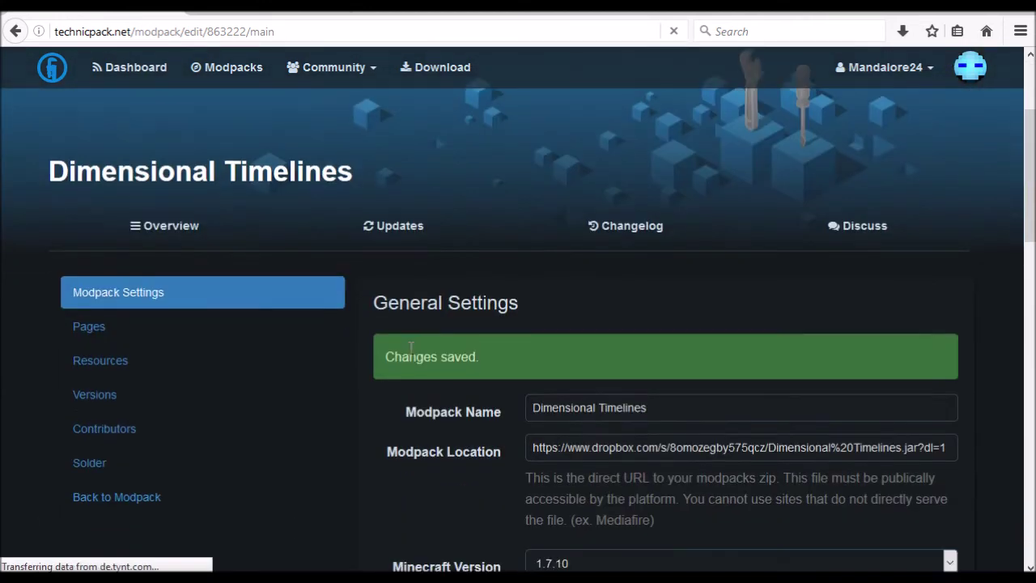
{"action": "scroll", "coordinate": [410, 346], "scroll_direction": "down", "scroll_amount": 1}
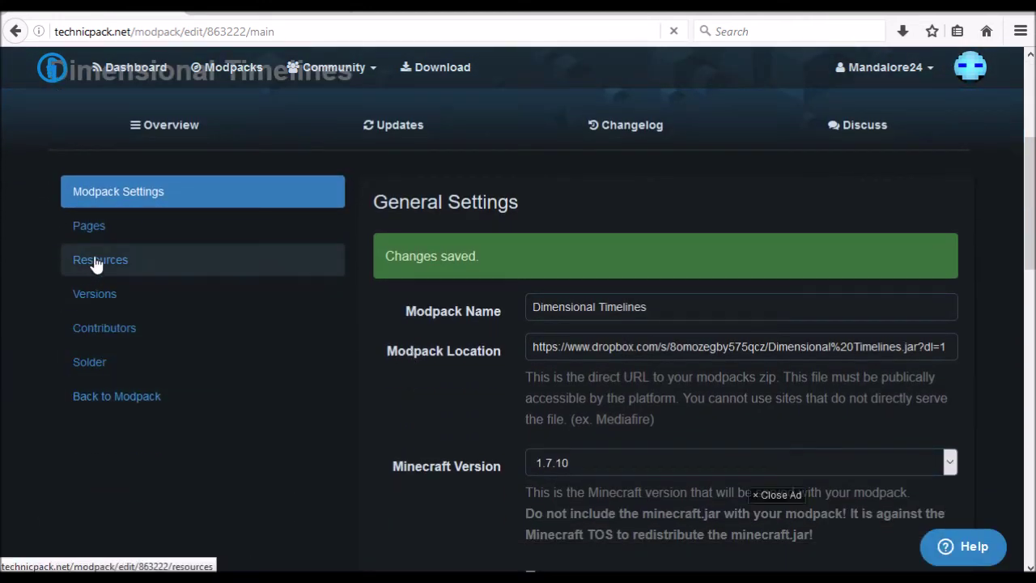
{"action": "left_click", "coordinate": [126, 271]}
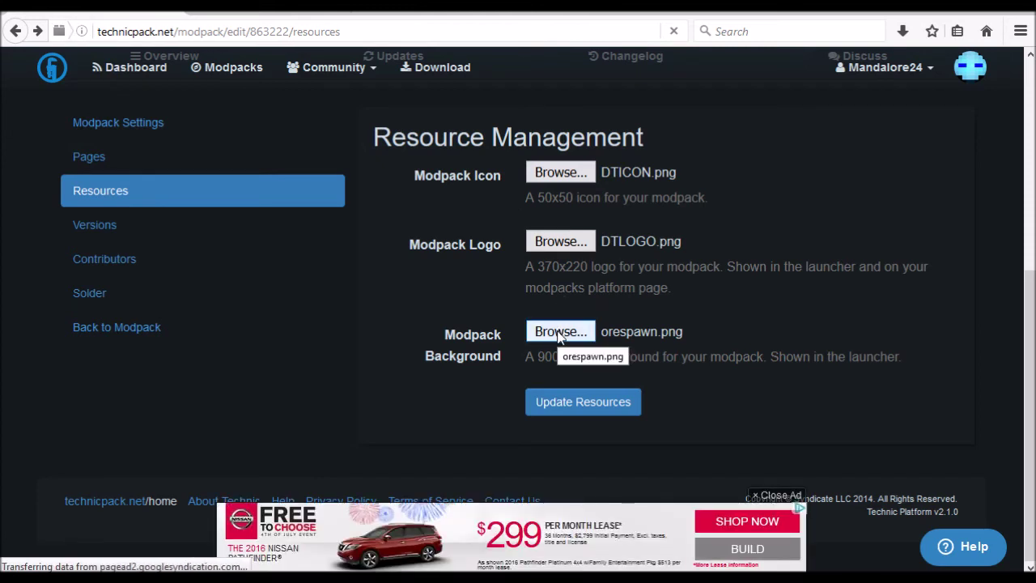
{"action": "left_click", "coordinate": [942, 6]}
{"action": "left_click", "coordinate": [897, 39]}
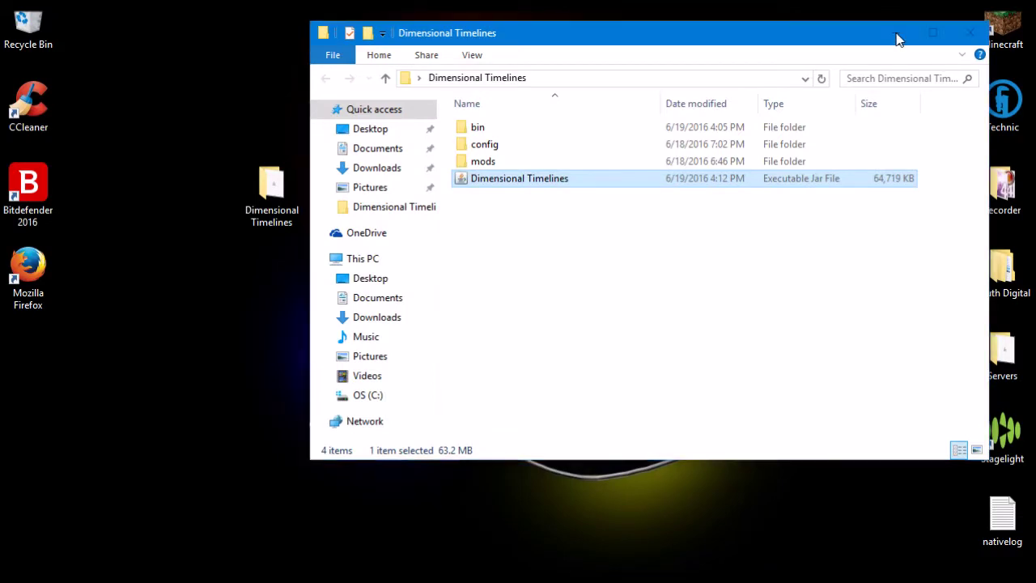
Step: Launch Technic Launcher from the desktop and go to the Modpacks list
{"action": "left_click", "coordinate": [897, 38]}
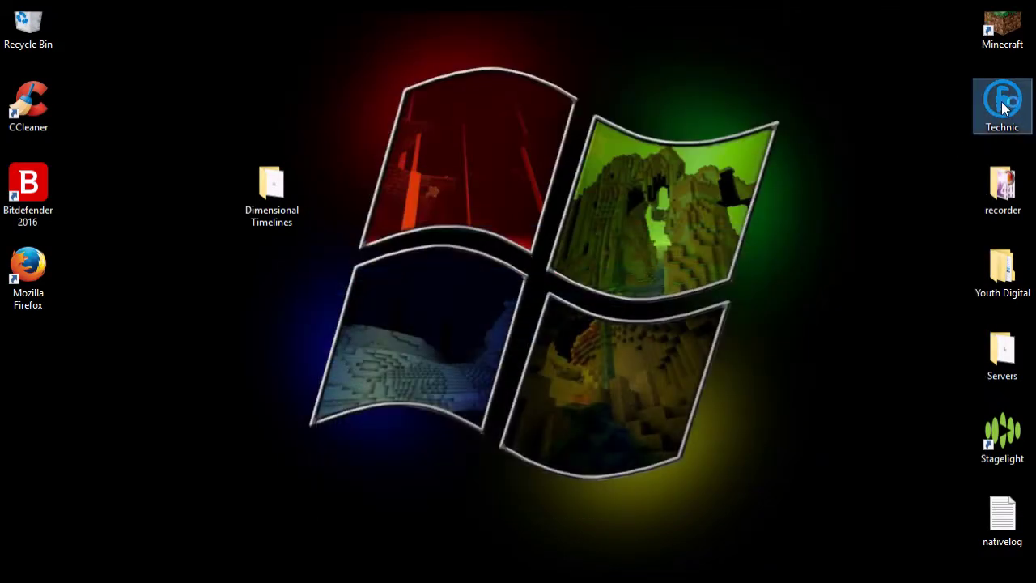
{"action": "double_click", "coordinate": [1003, 105]}
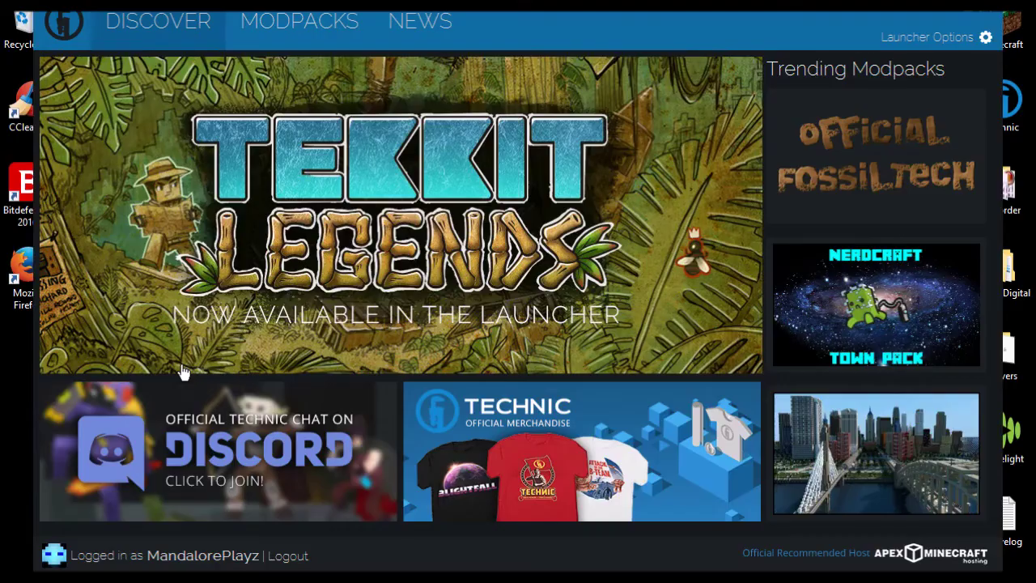
{"action": "left_click", "coordinate": [299, 21]}
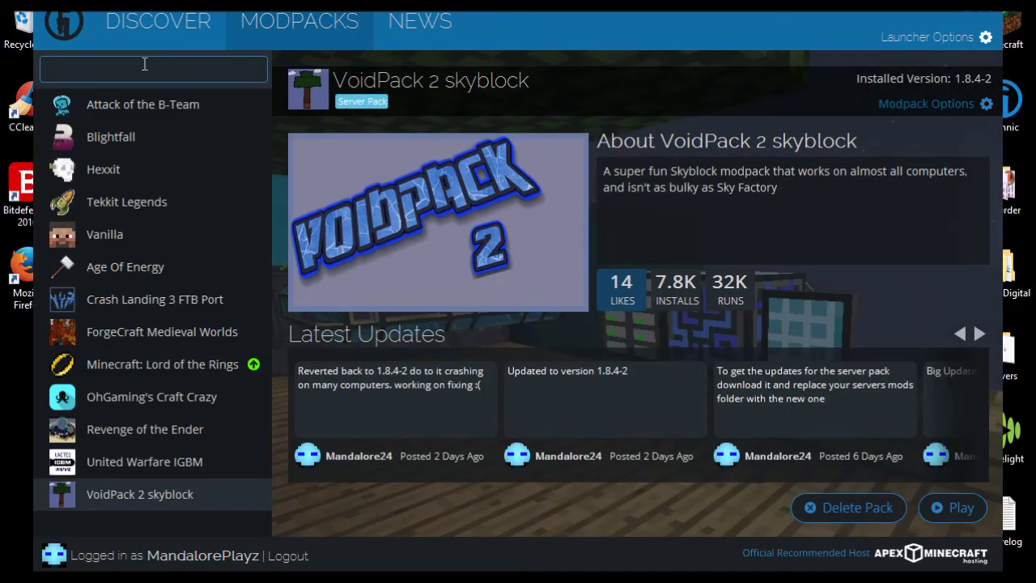
Step: Search for Dimensional Timelines, install it, and start playing
{"action": "left_click", "coordinate": [145, 64]}
{"action": "type", "text": "Dimensional Timelines"}
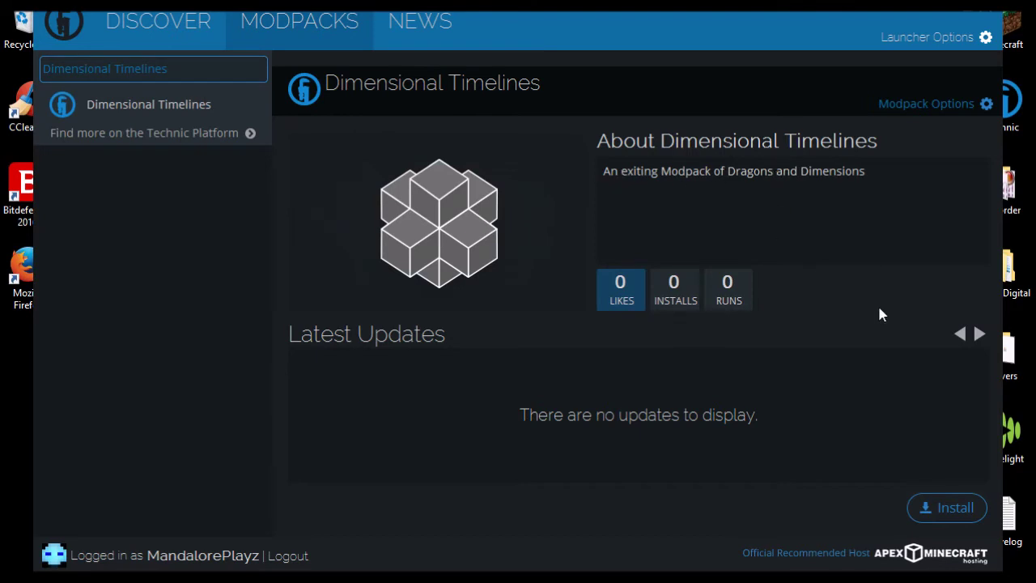
{"action": "left_click", "coordinate": [968, 507]}
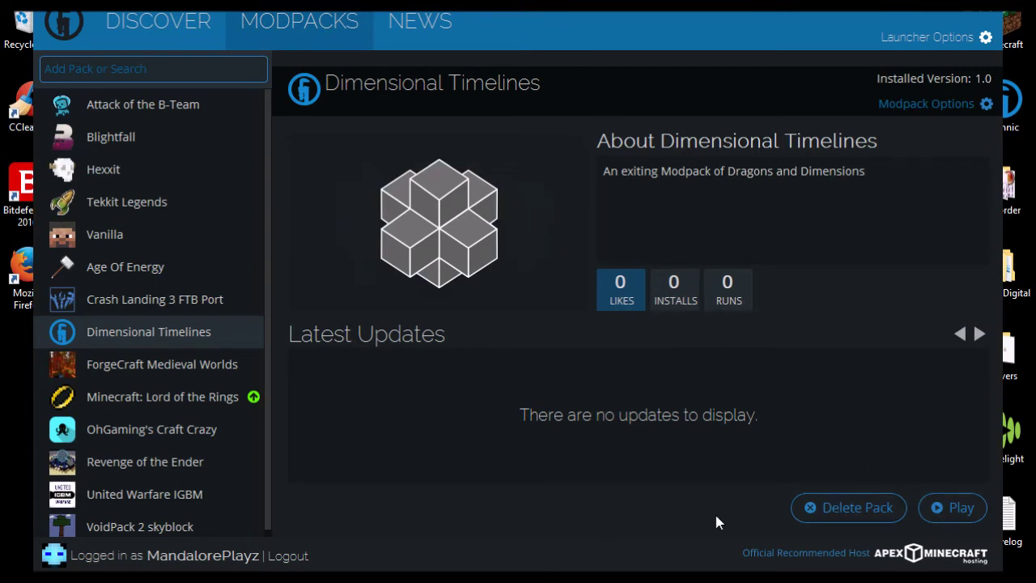
{"action": "left_click", "coordinate": [962, 511]}
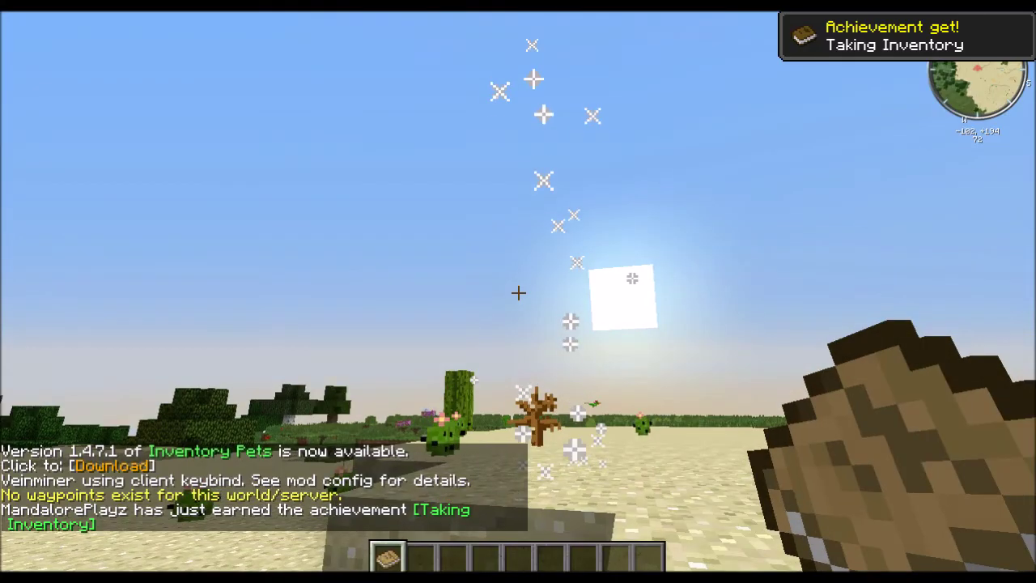
Step: Open the creative inventory and page forward through the tabs to the last page
{"action": "mouse_move", "coordinate": [517, 292]}
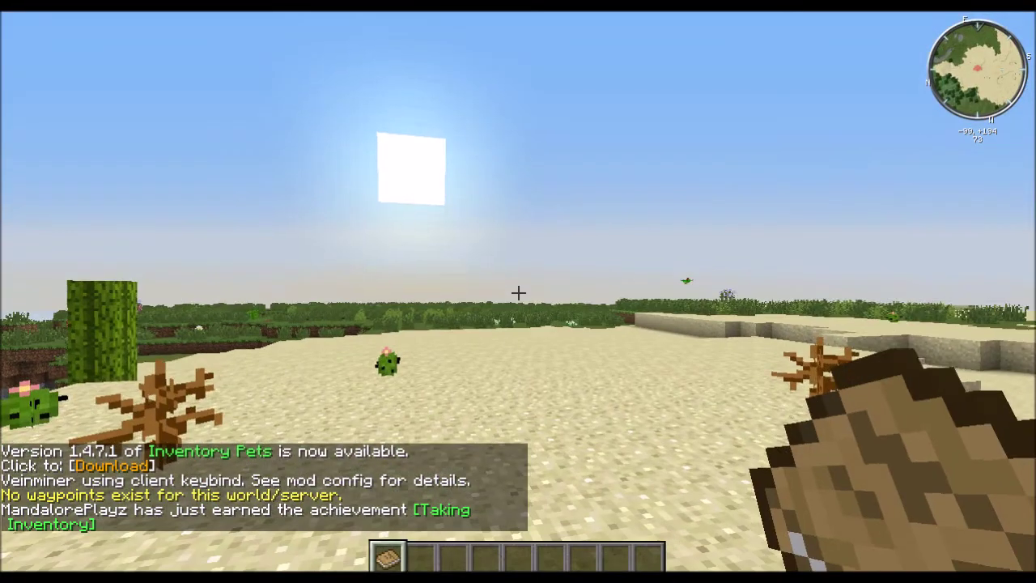
{"action": "scroll", "coordinate": [518, 292], "scroll_direction": "down", "scroll_amount": 1}
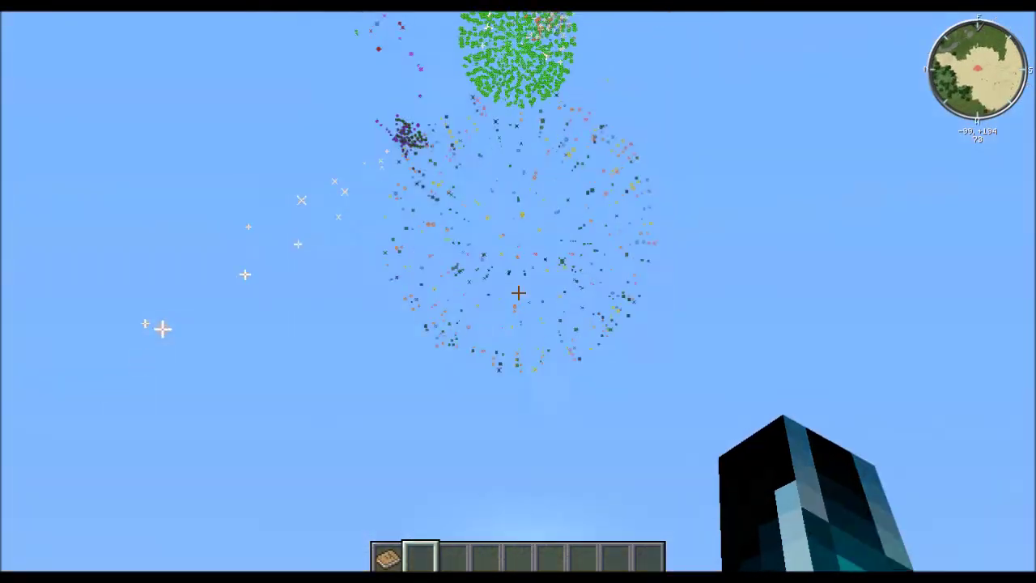
{"action": "key", "text": "e"}
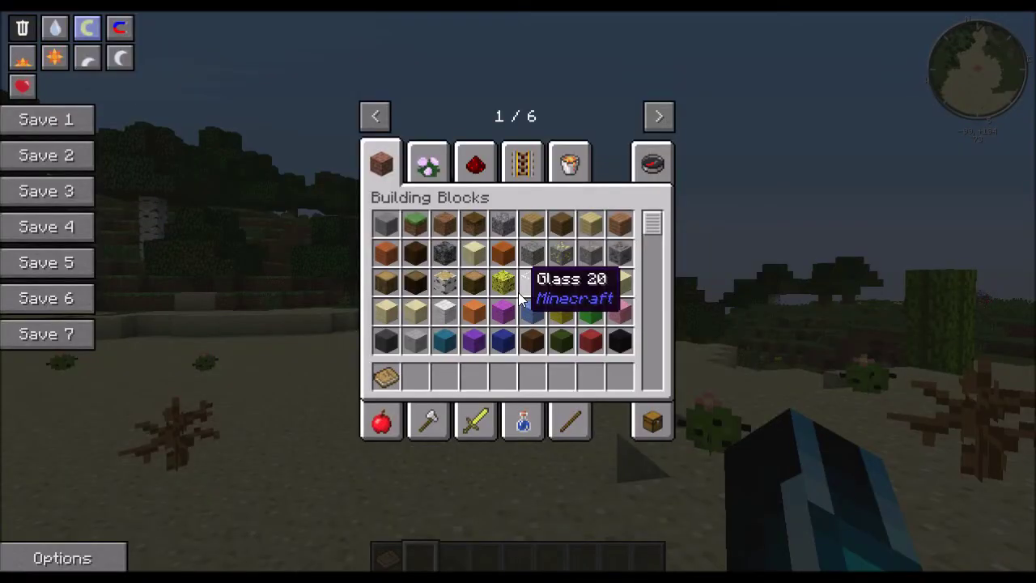
{"action": "left_click", "coordinate": [658, 118]}
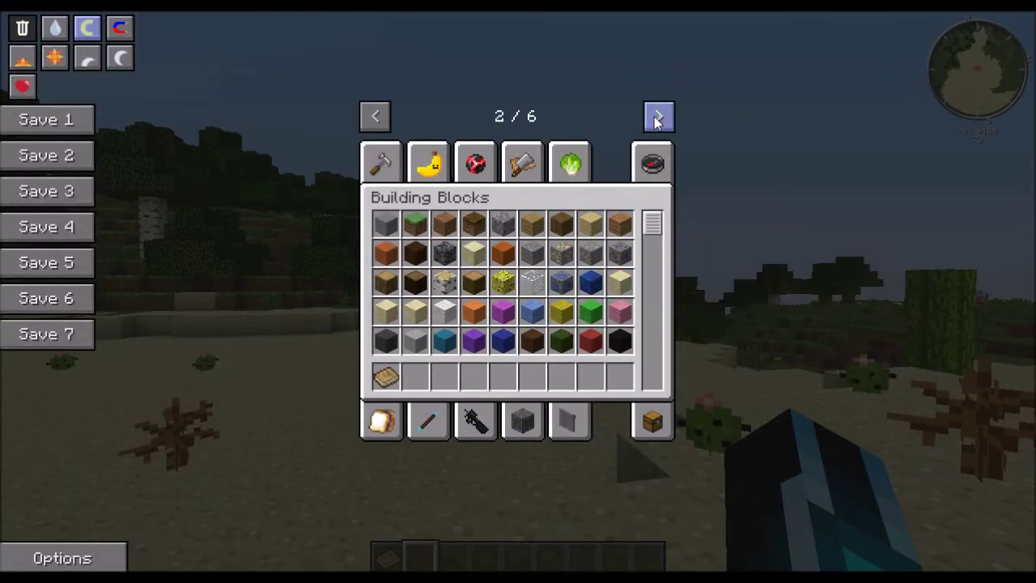
{"action": "left_click", "coordinate": [658, 118]}
{"action": "left_click", "coordinate": [658, 118]}
{"action": "left_click", "coordinate": [658, 118]}
{"action": "left_click", "coordinate": [658, 119]}
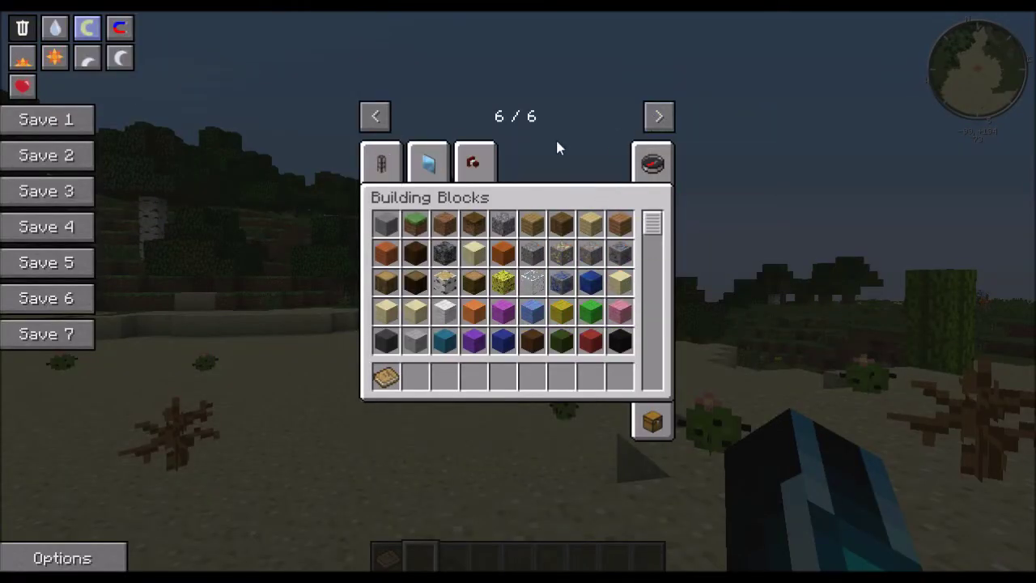
Step: Page back to the first creative tab, then Save and Quit to Title
{"action": "left_click", "coordinate": [374, 117]}
{"action": "left_click", "coordinate": [374, 117]}
{"action": "left_click", "coordinate": [372, 118]}
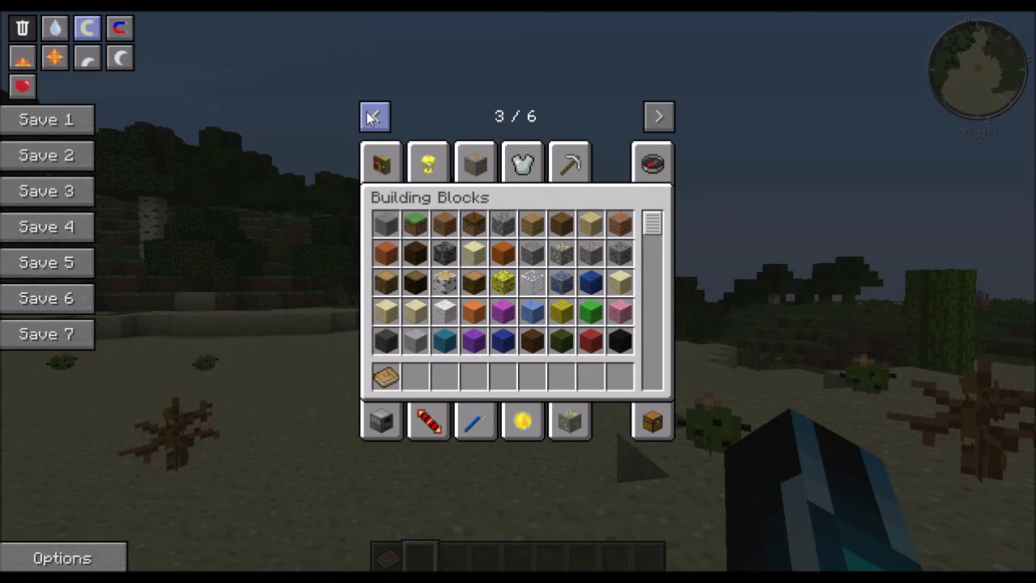
{"action": "left_click", "coordinate": [382, 127]}
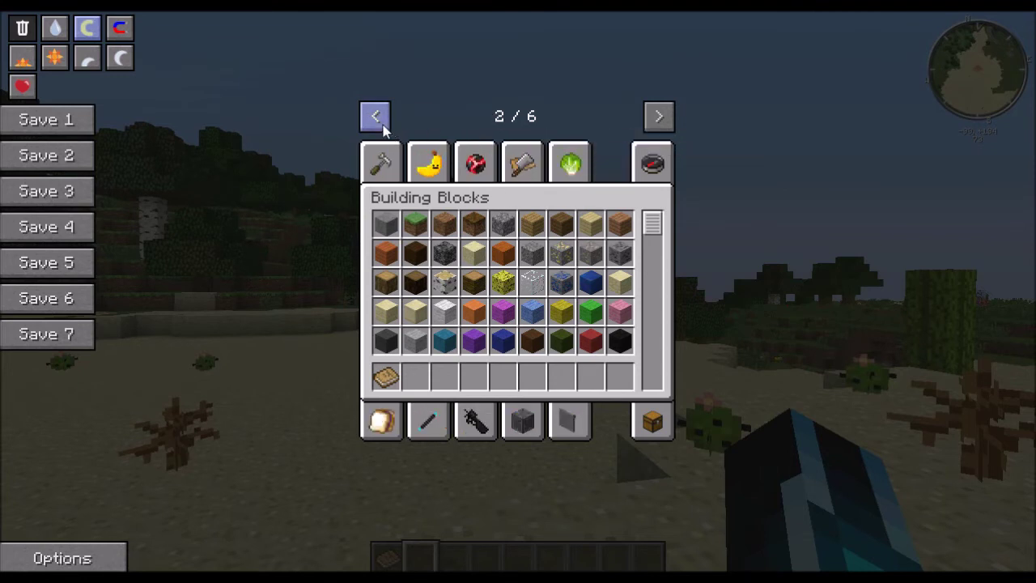
{"action": "left_click", "coordinate": [366, 120]}
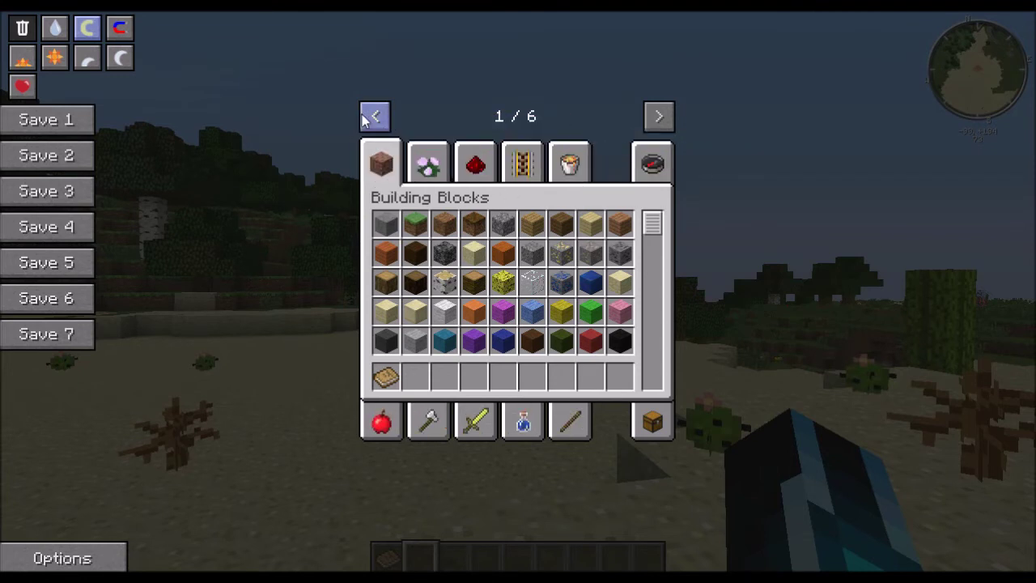
{"action": "key", "text": "Escape"}
{"action": "key", "text": "Escape"}
{"action": "left_click", "coordinate": [518, 337]}
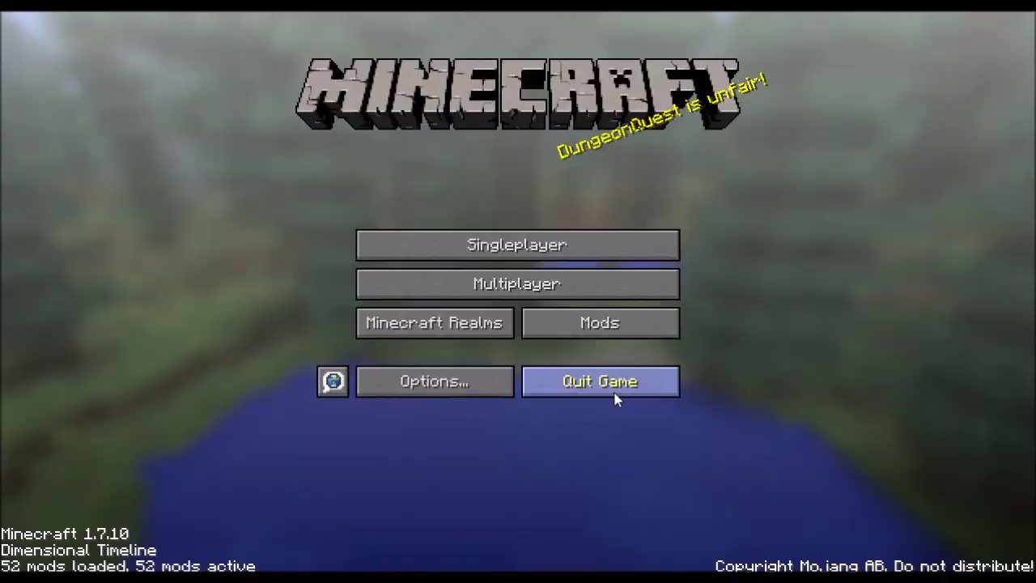
Step: Quit Minecraft, close the Technic launcher, and open the desktop Servers folder
{"action": "left_click", "coordinate": [615, 396]}
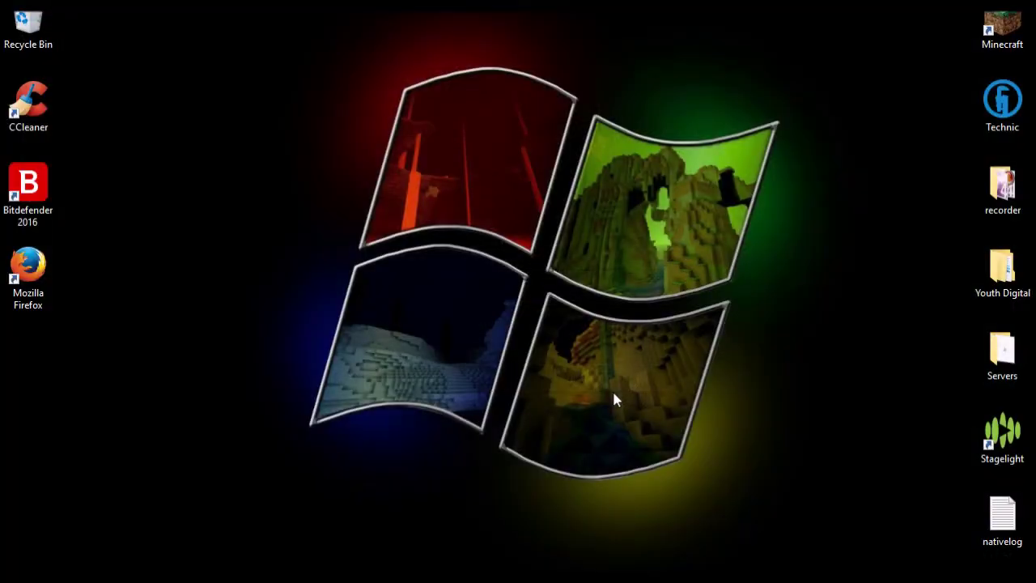
{"action": "left_click", "coordinate": [986, 20]}
{"action": "double_click", "coordinate": [1002, 356]}
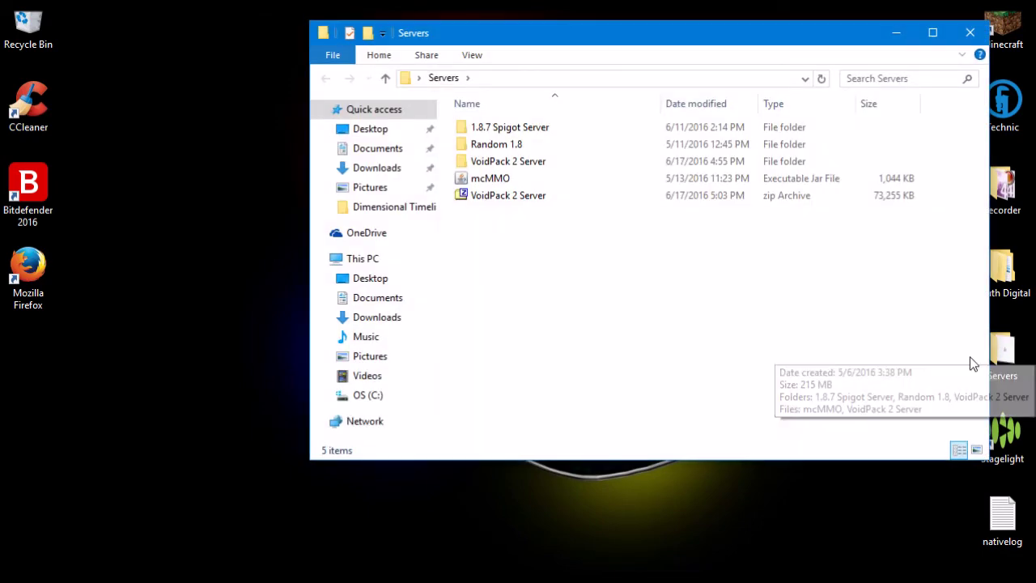
Step: Move VoidPack 2 Server.zip to the desktop and back into Servers, then open it in 7-Zip
{"action": "left_click", "coordinate": [500, 198]}
{"action": "mouse_move", "coordinate": [500, 197]}
{"action": "left_mouse_down"}
{"action": "mouse_move", "coordinate": [509, 250]}
{"action": "mouse_move", "coordinate": [523, 238]}
{"action": "mouse_move", "coordinate": [470, 240]}
{"action": "mouse_move", "coordinate": [500, 195]}
{"action": "left_mouse_up"}
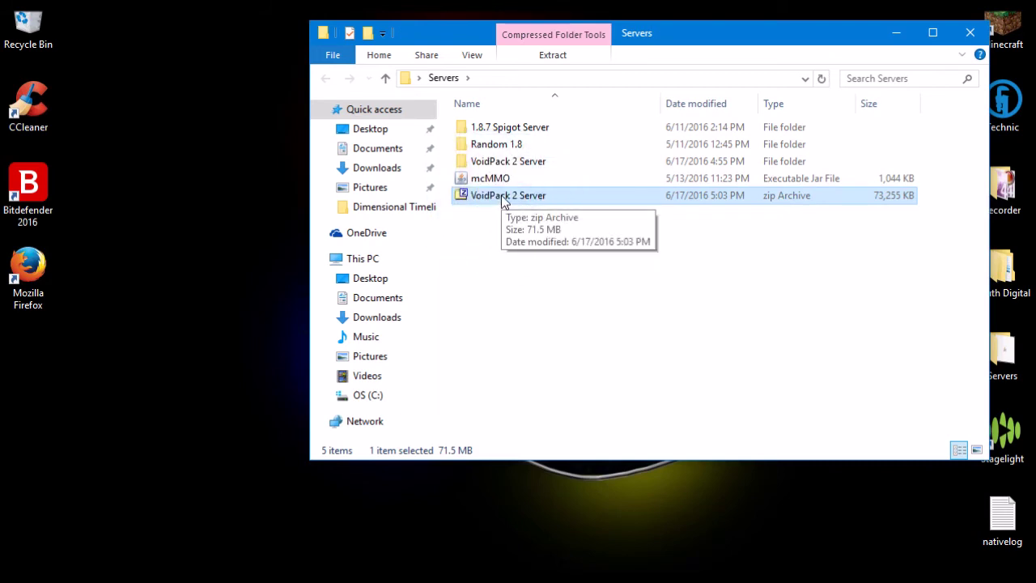
{"action": "left_click_drag", "start_coordinate": [502, 200], "coordinate": [136, 484]}
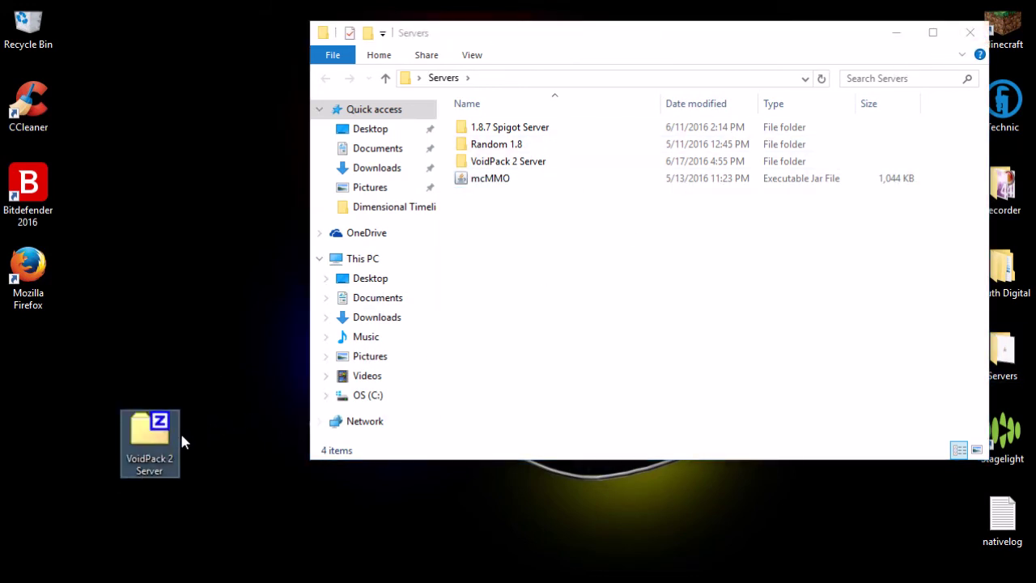
{"action": "left_click_drag", "start_coordinate": [181, 434], "coordinate": [524, 247]}
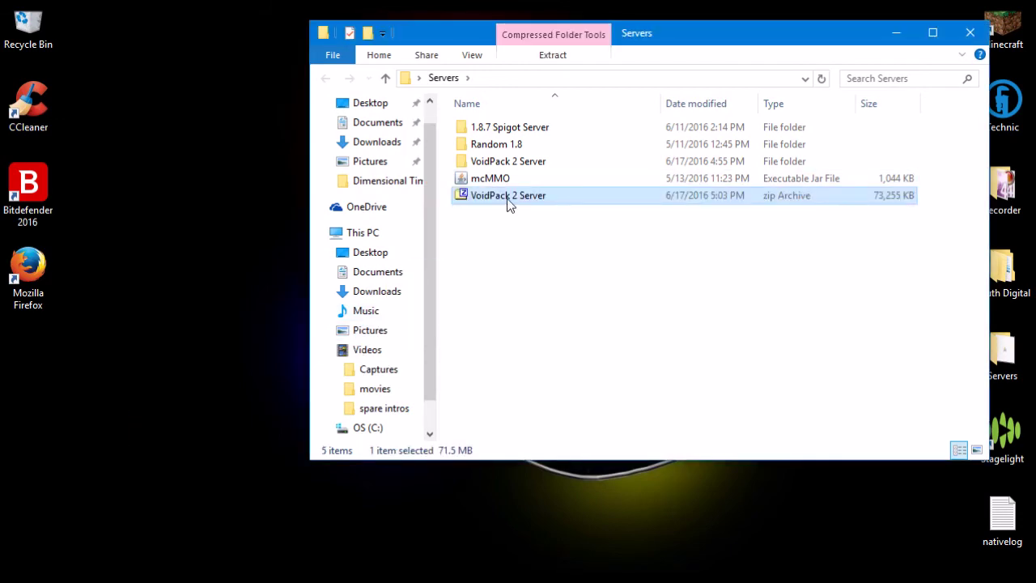
{"action": "double_click", "coordinate": [509, 203]}
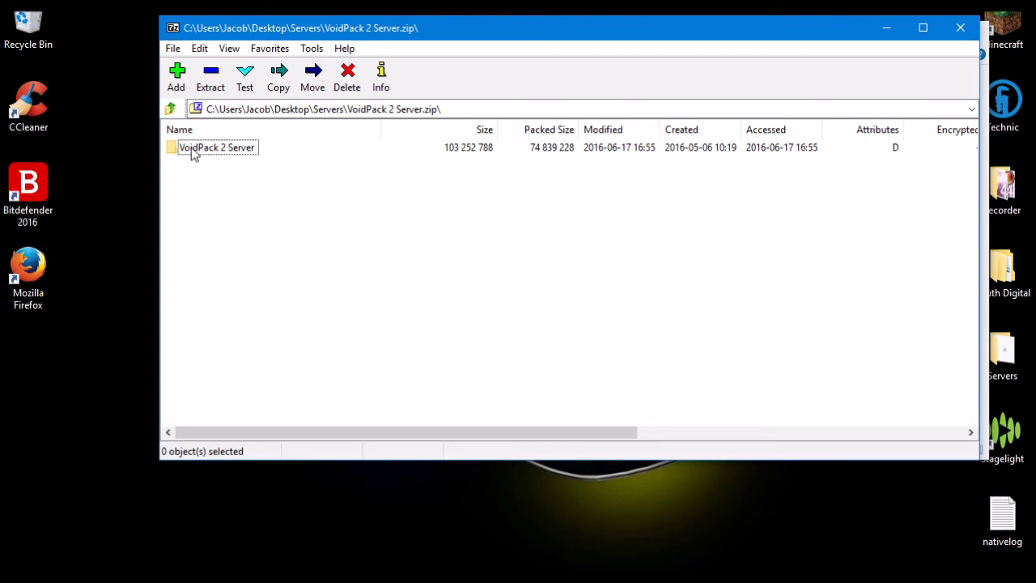
Step: Extract VoidPack 2 Server to the desktop, close 7-Zip and Explorer, and open the folder
{"action": "left_click_drag", "start_coordinate": [191, 147], "coordinate": [107, 416]}
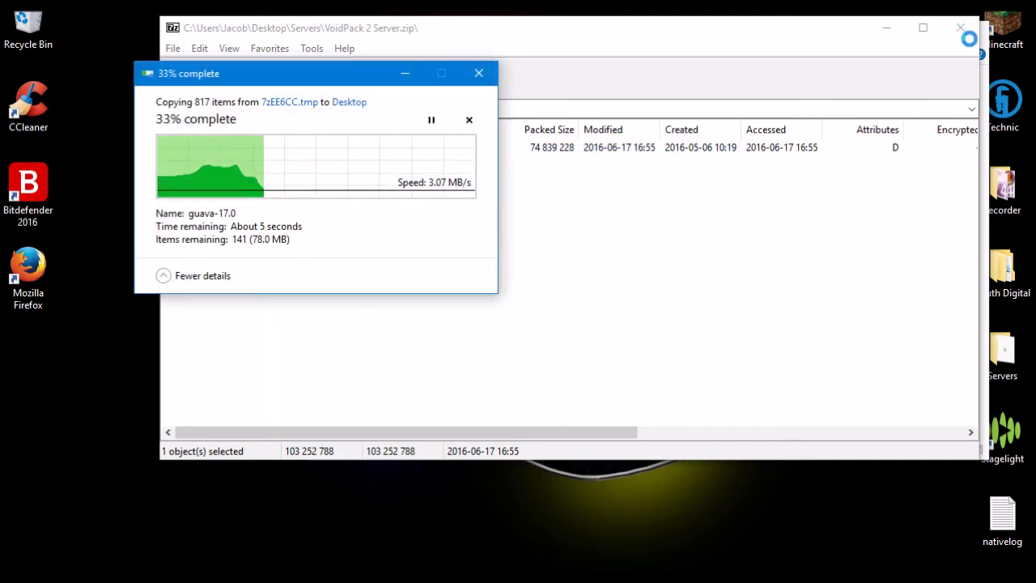
{"action": "left_click", "coordinate": [960, 28]}
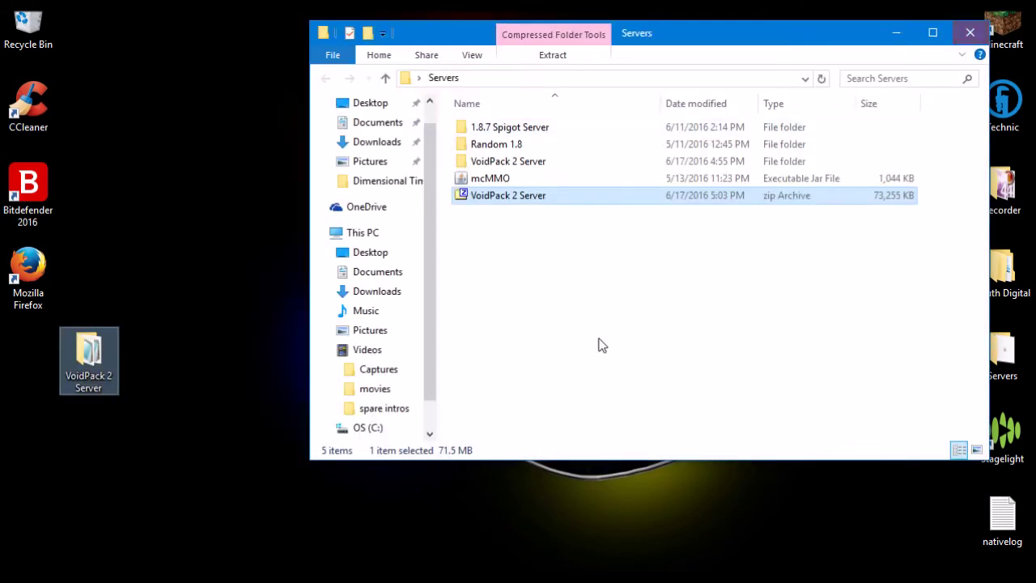
{"action": "left_click", "coordinate": [969, 34]}
{"action": "left_click_drag", "start_coordinate": [100, 350], "coordinate": [474, 179]}
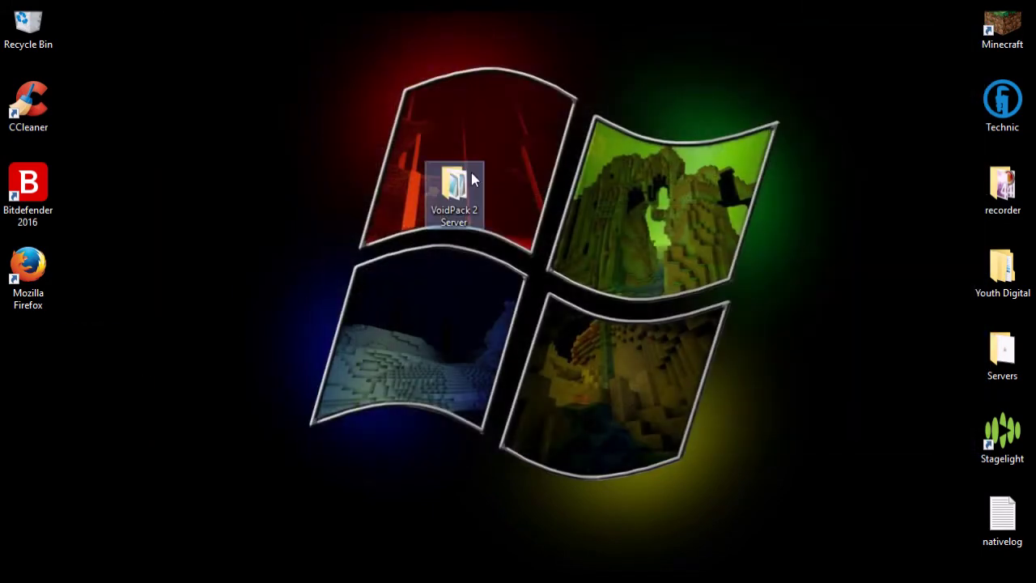
{"action": "double_click", "coordinate": [438, 201]}
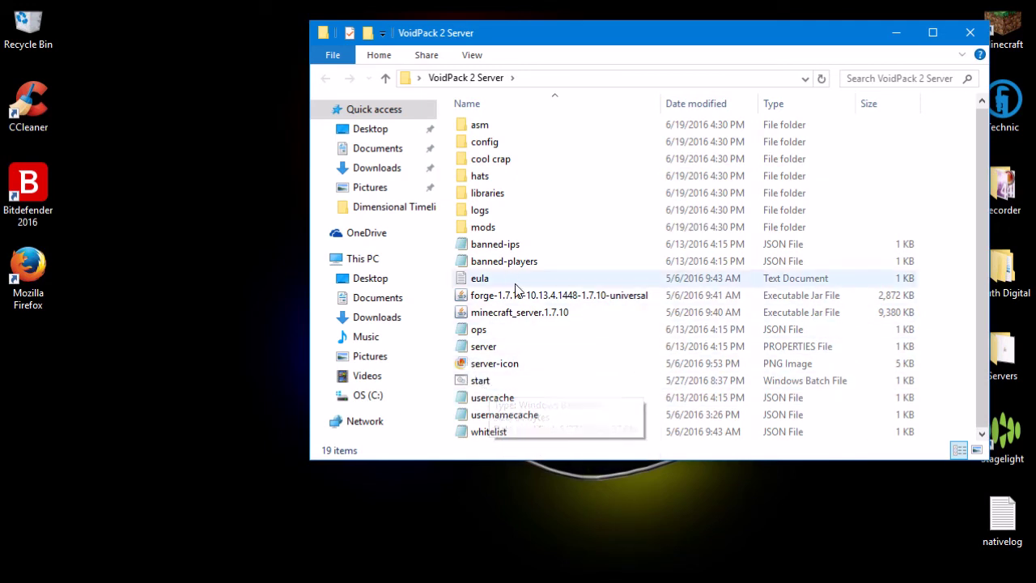
{"action": "double_click", "coordinate": [495, 366]}
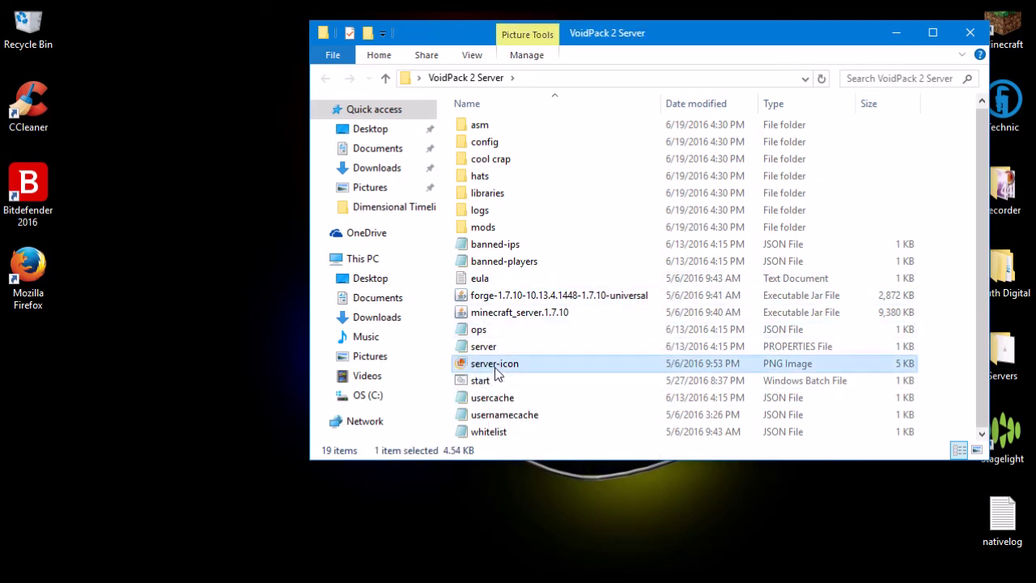
{"action": "scroll", "coordinate": [454, 288], "scroll_direction": "up", "scroll_amount": 5}
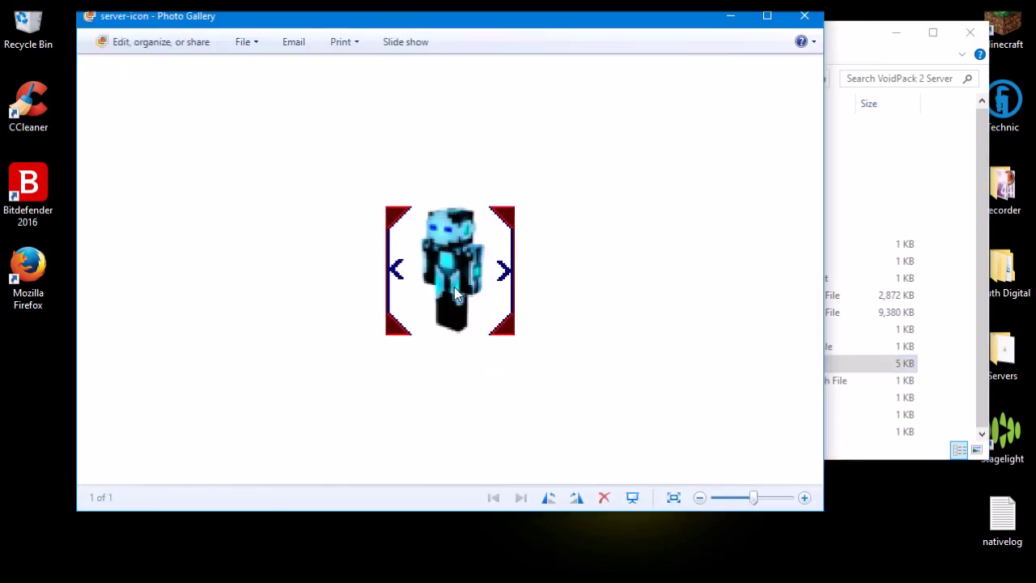
{"action": "left_click", "coordinate": [804, 15]}
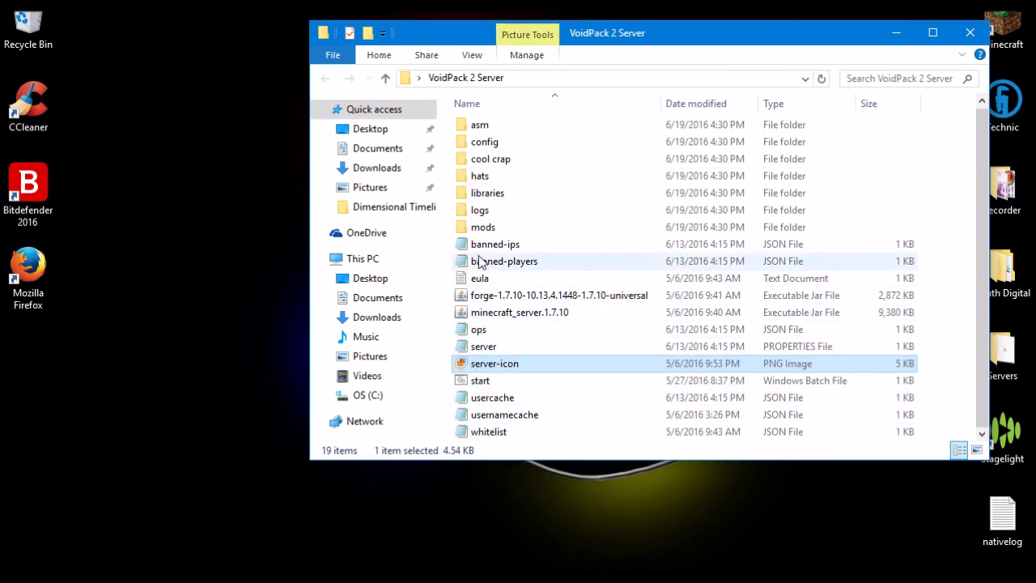
{"action": "double_click", "coordinate": [482, 350]}
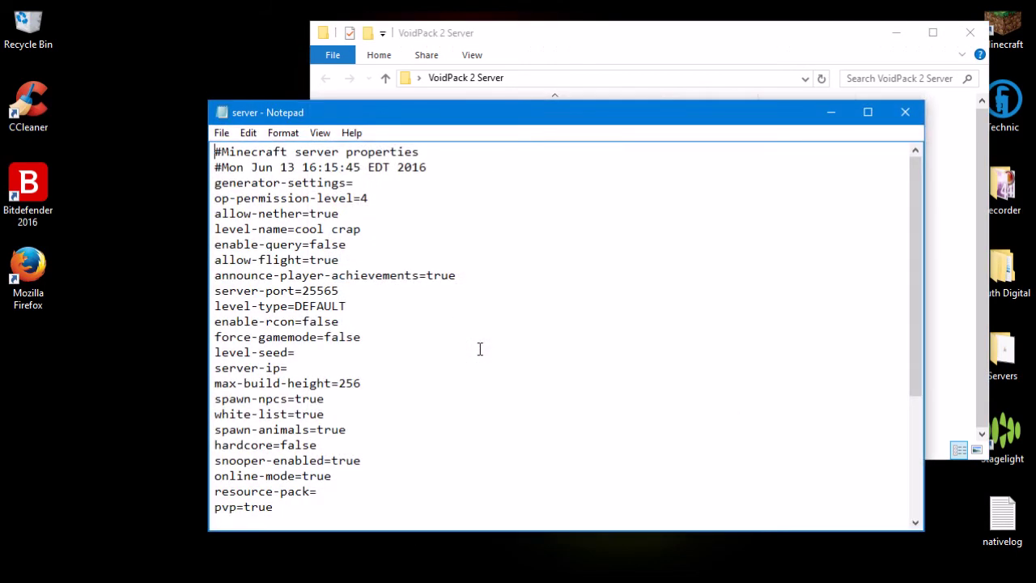
{"action": "scroll", "coordinate": [479, 348], "scroll_direction": "down", "scroll_amount": 4}
{"action": "scroll", "coordinate": [479, 348], "scroll_direction": "up", "scroll_amount": 4}
{"action": "left_click", "coordinate": [905, 115]}
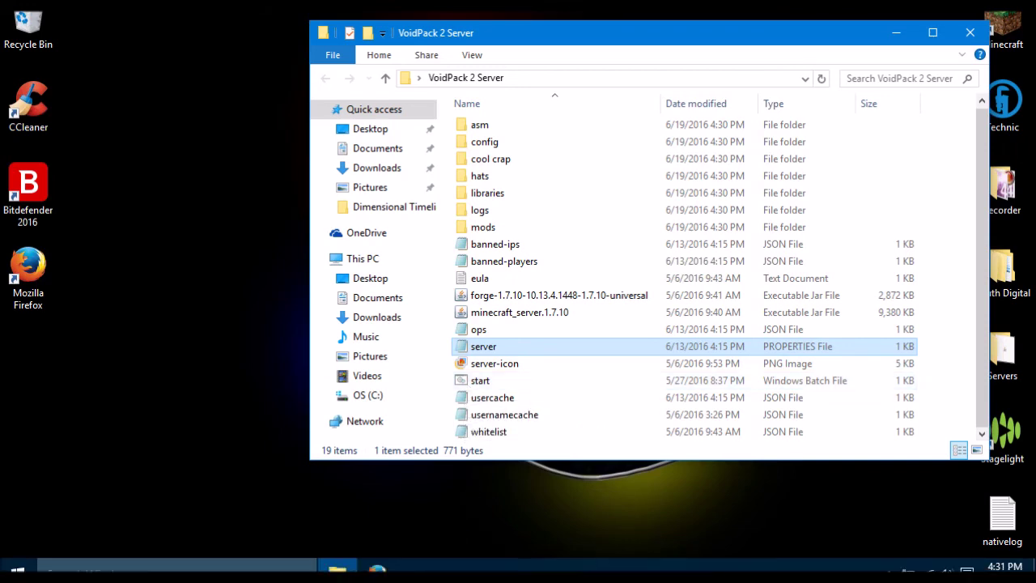
{"action": "left_click", "coordinate": [377, 560]}
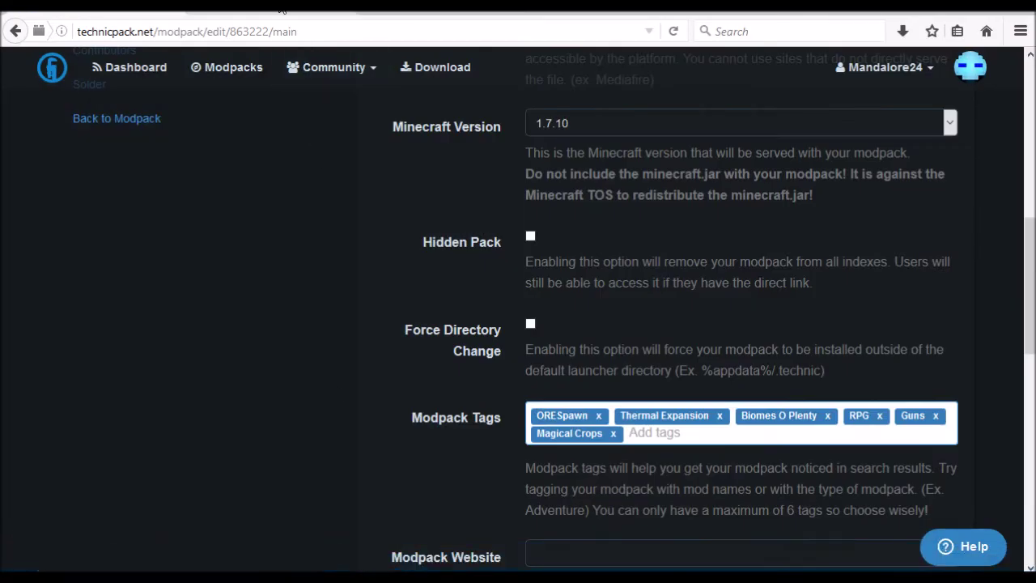
Step: Switch back to the Technic modpack edit page and open a blank new tab
{"action": "left_click", "coordinate": [267, 14]}
{"action": "left_click", "coordinate": [135, 14]}
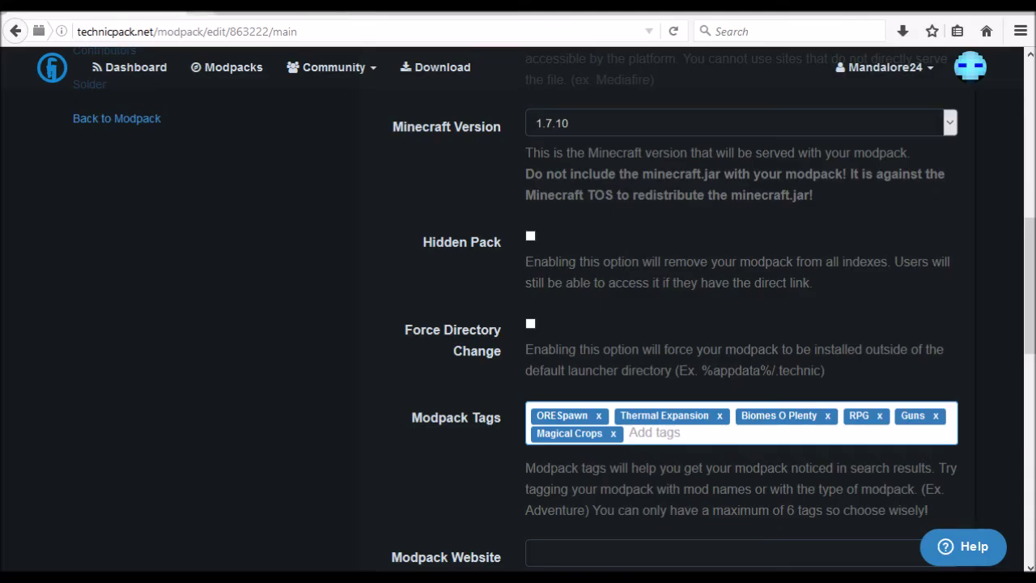
{"action": "key", "text": "ctrl+t"}
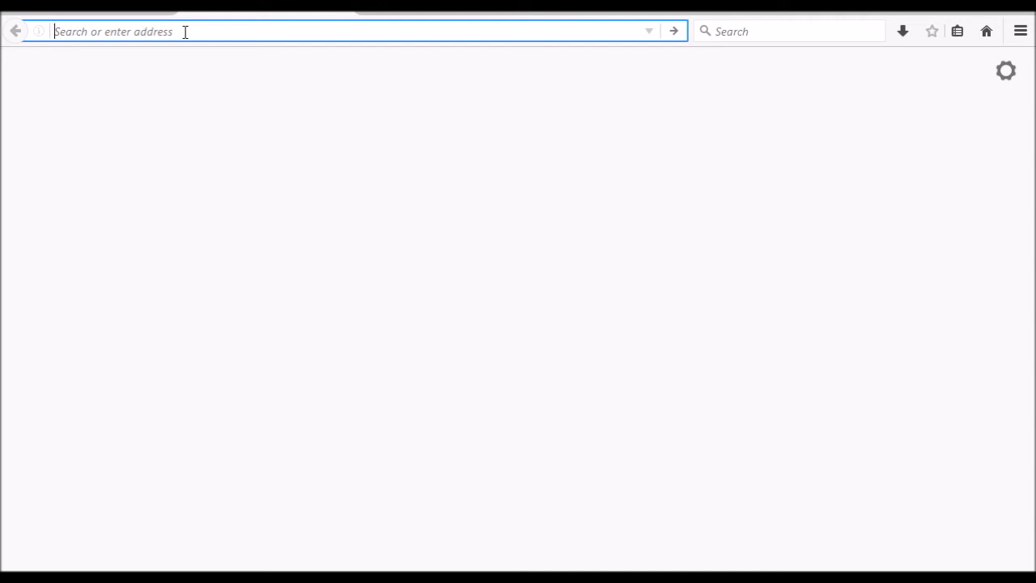
Step: Load the router admin page at 10.0.0.1 and log in with the admin username and password
{"action": "type", "text": "10."}
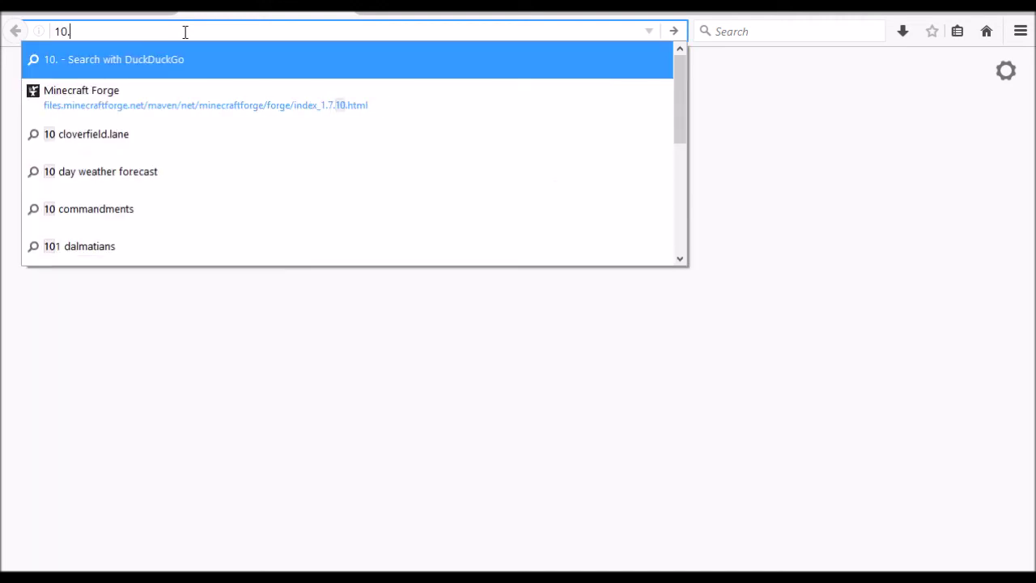
{"action": "type", "text": "0.0.0"}
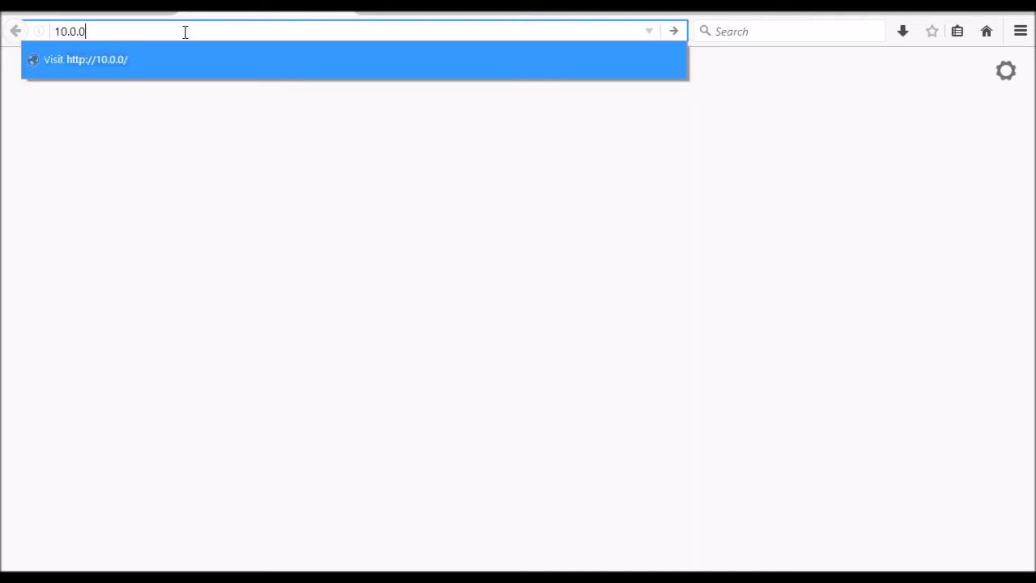
{"action": "type", "text": "1"}
{"action": "key", "text": "Return"}
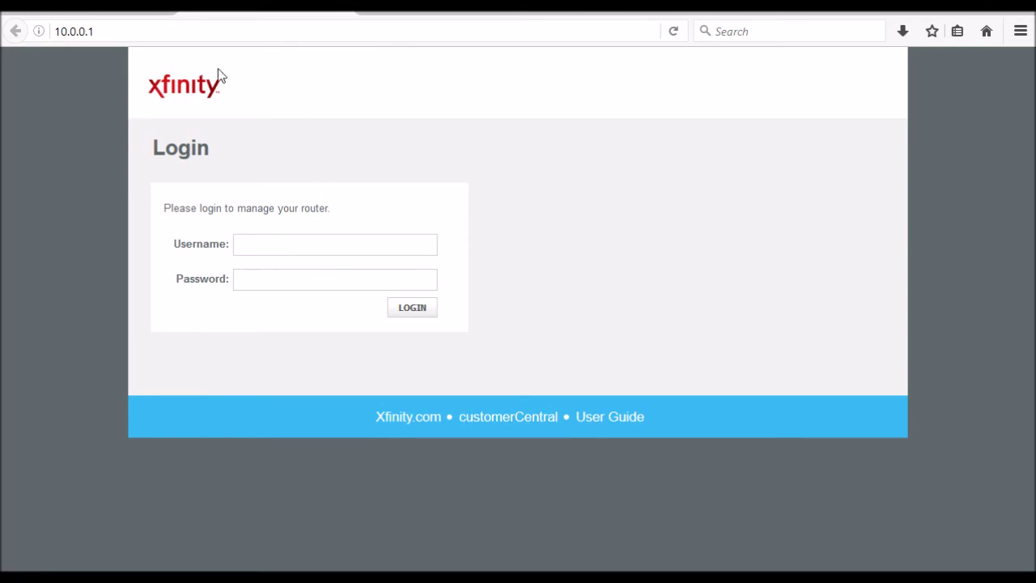
{"action": "left_click", "coordinate": [276, 253]}
{"action": "type", "text": "admin"}
{"action": "left_click", "coordinate": [279, 281]}
{"action": "type", "text": "********"}
{"action": "left_click", "coordinate": [413, 309]}
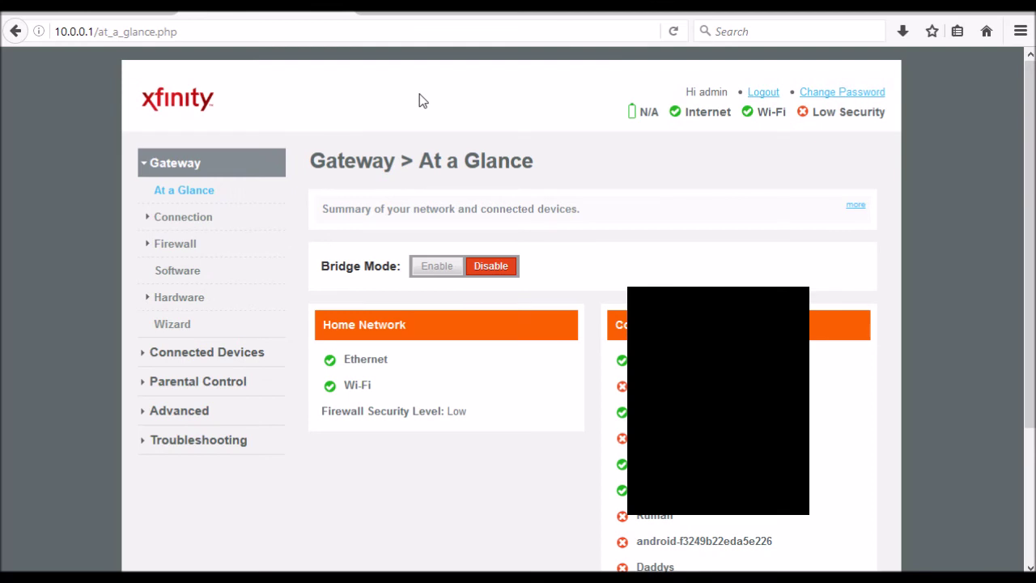
Step: Go to Advanced > Port Forwarding to show the minecraft rule for port 25565
{"action": "scroll", "coordinate": [419, 99], "scroll_direction": "down", "scroll_amount": 2}
{"action": "scroll", "coordinate": [419, 100], "scroll_direction": "up", "scroll_amount": 2}
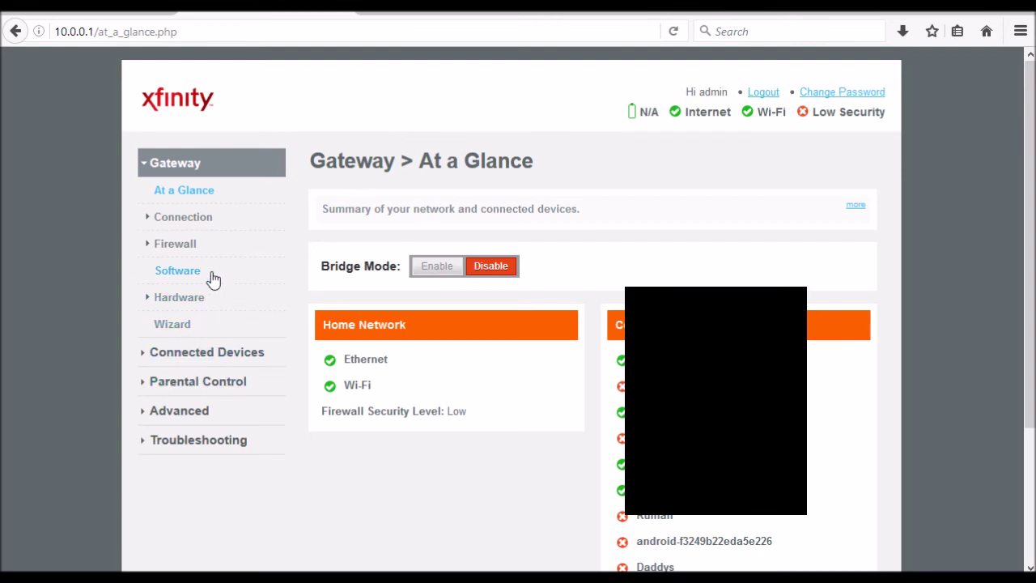
{"action": "left_click", "coordinate": [182, 415]}
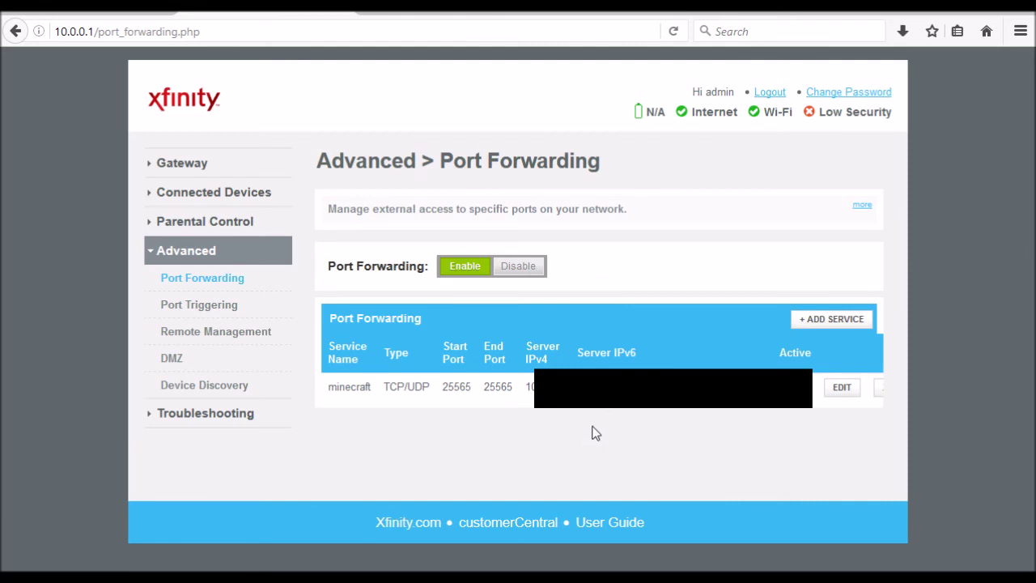
{"action": "left_click", "coordinate": [835, 326]}
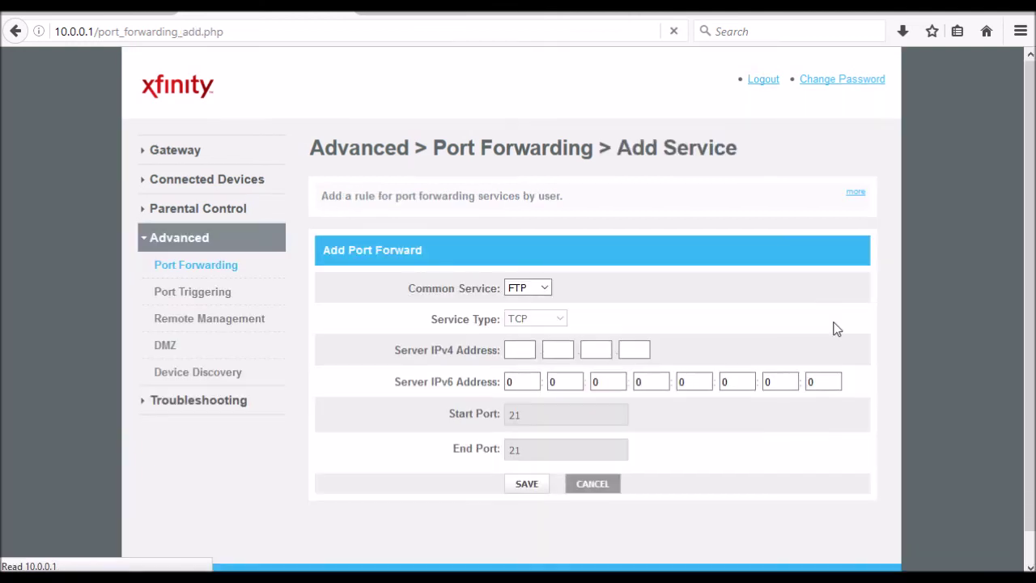
{"action": "scroll", "coordinate": [573, 310], "scroll_direction": "down", "scroll_amount": 1}
{"action": "left_click", "coordinate": [526, 257]}
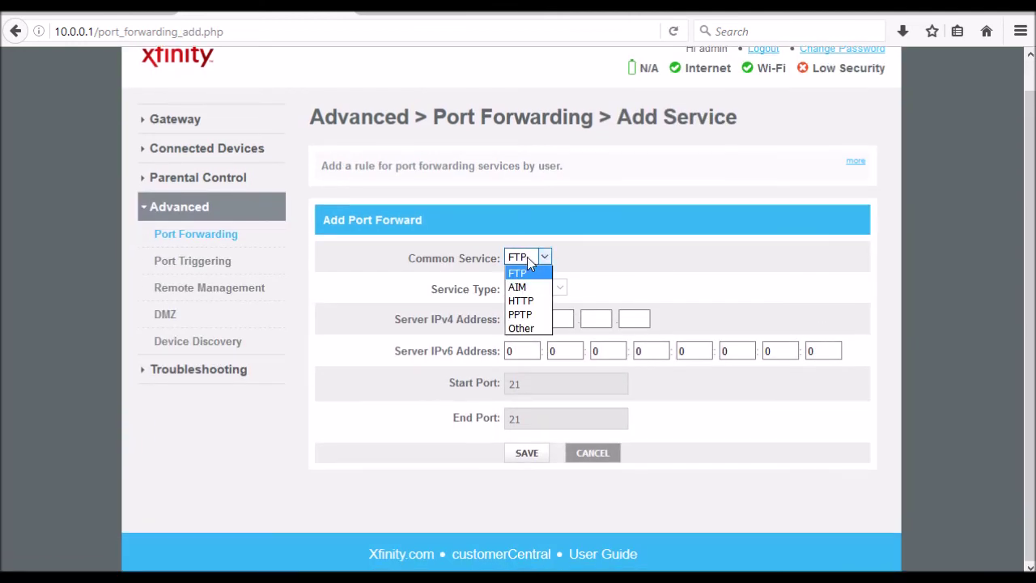
{"action": "left_click", "coordinate": [522, 328]}
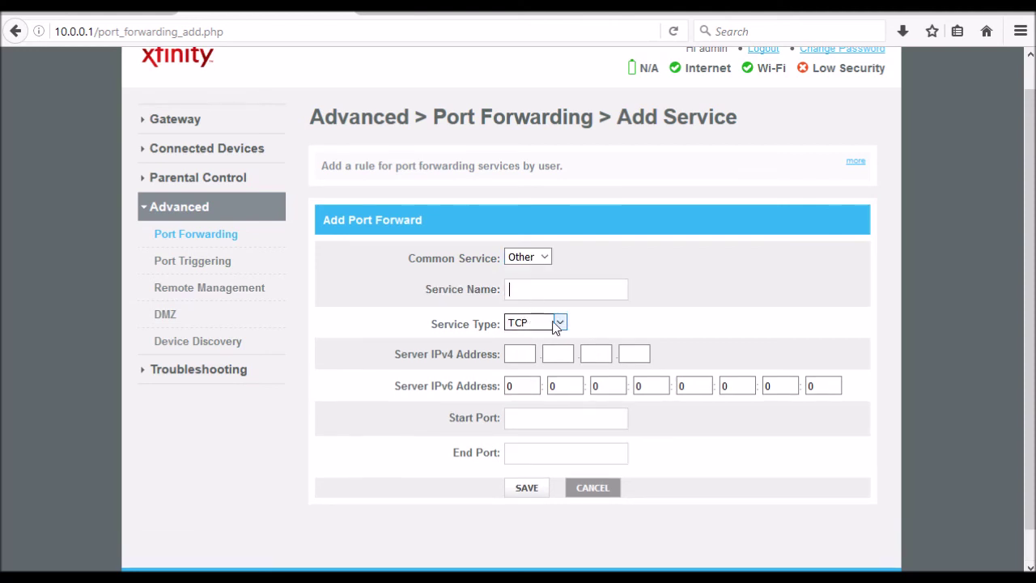
{"action": "left_click", "coordinate": [560, 323]}
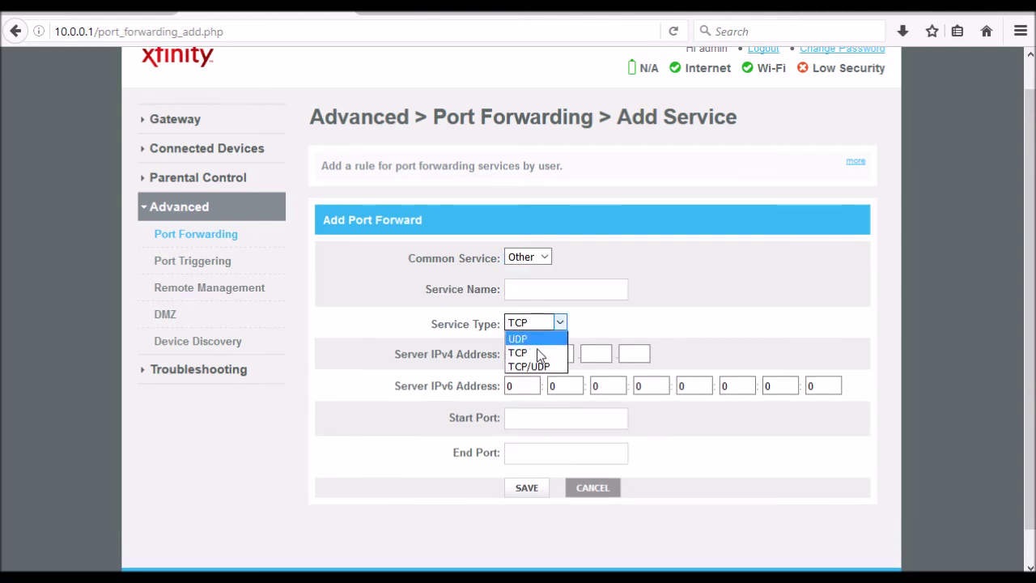
{"action": "left_click", "coordinate": [530, 365]}
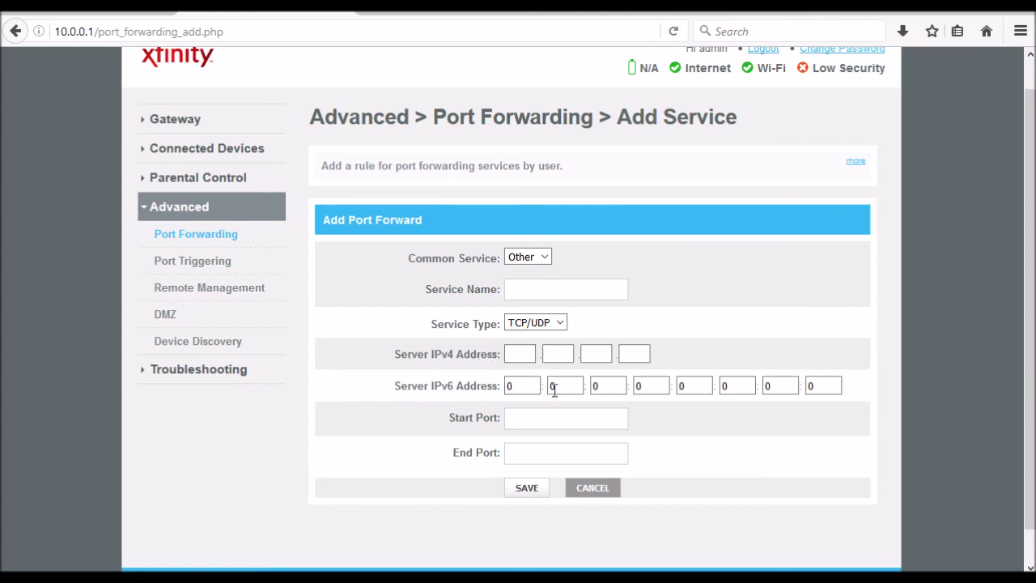
{"action": "key", "text": "alt+Tab"}
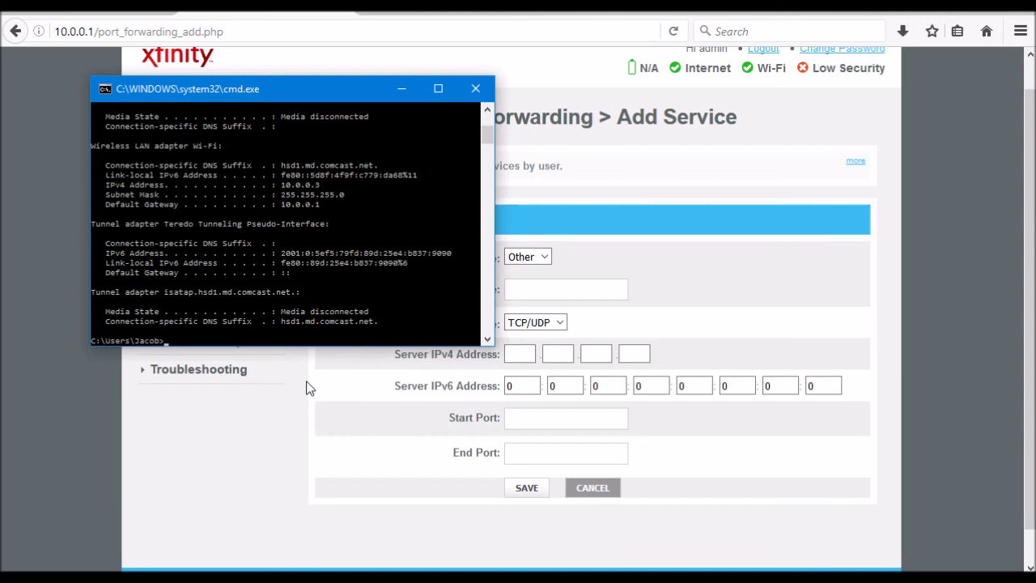
{"action": "left_click", "coordinate": [482, 91]}
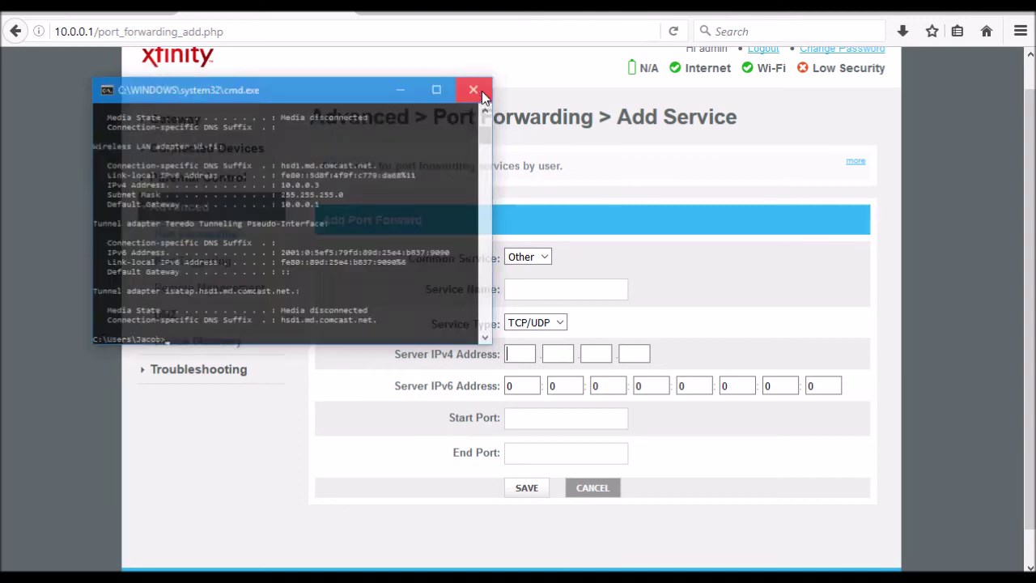
{"action": "key", "text": "super+r"}
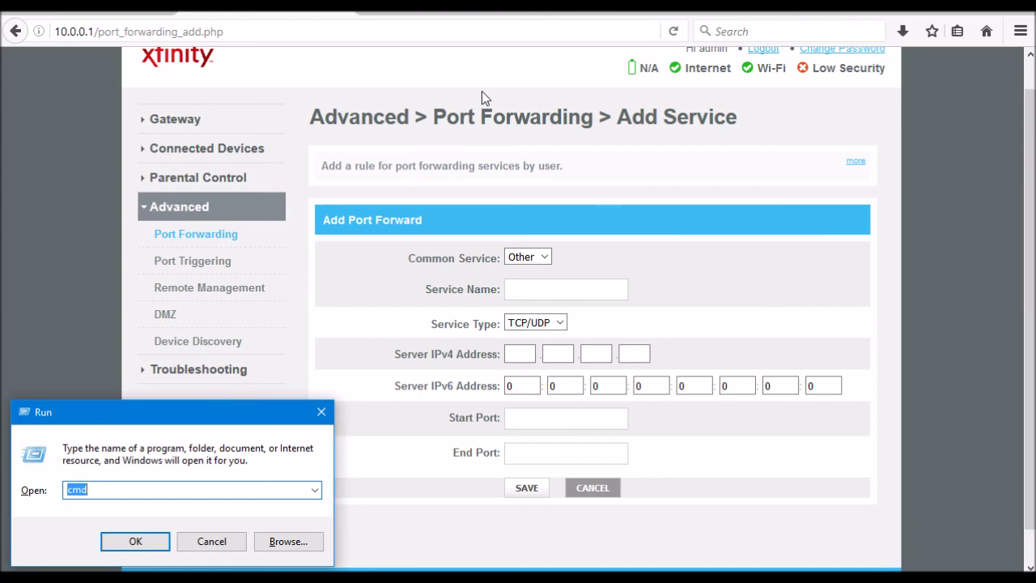
{"action": "key", "text": "Return"}
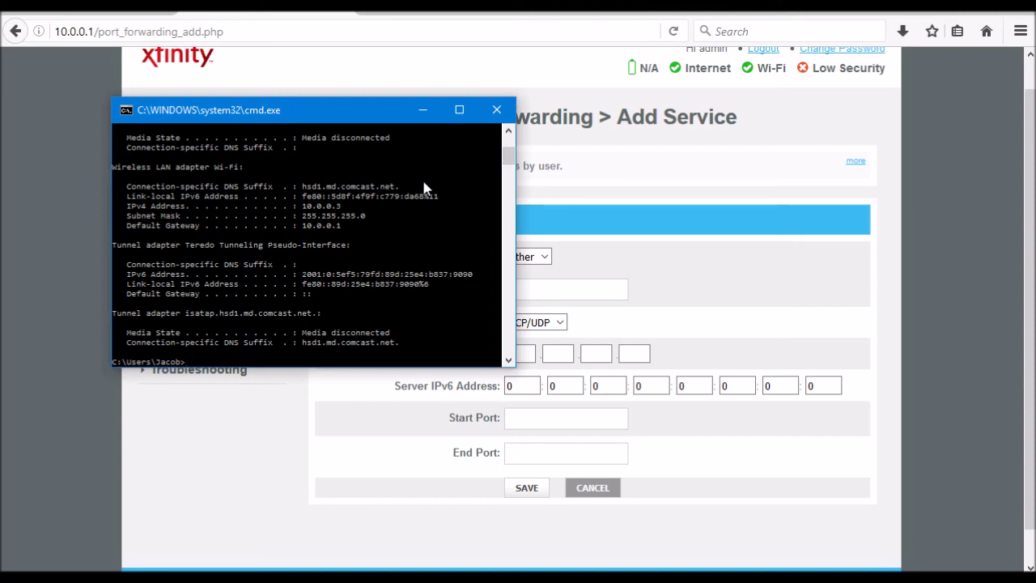
{"action": "scroll", "coordinate": [423, 182], "scroll_direction": "down", "scroll_amount": 1}
{"action": "scroll", "coordinate": [291, 208], "scroll_direction": "up", "scroll_amount": 1}
{"action": "scroll", "coordinate": [243, 219], "scroll_direction": "down", "scroll_amount": 3}
{"action": "scroll", "coordinate": [238, 222], "scroll_direction": "up", "scroll_amount": 2}
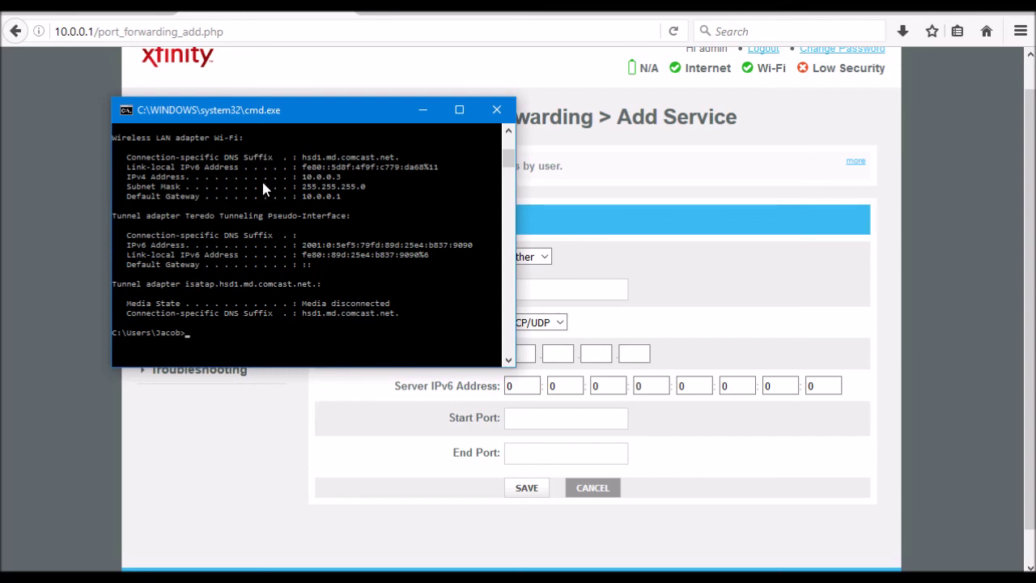
{"action": "left_click", "coordinate": [497, 109]}
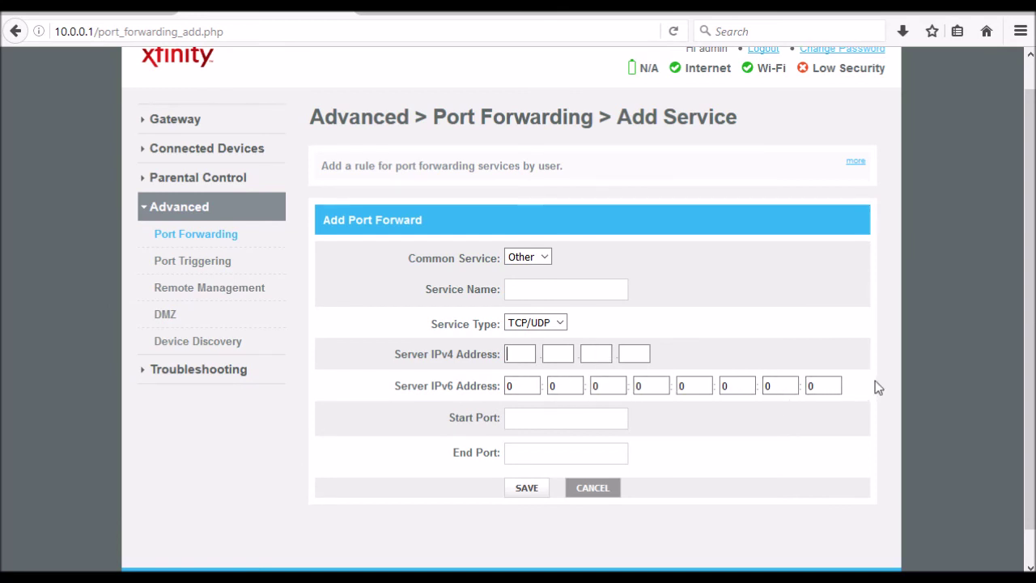
{"action": "scroll", "coordinate": [517, 412], "scroll_direction": "down", "scroll_amount": 1}
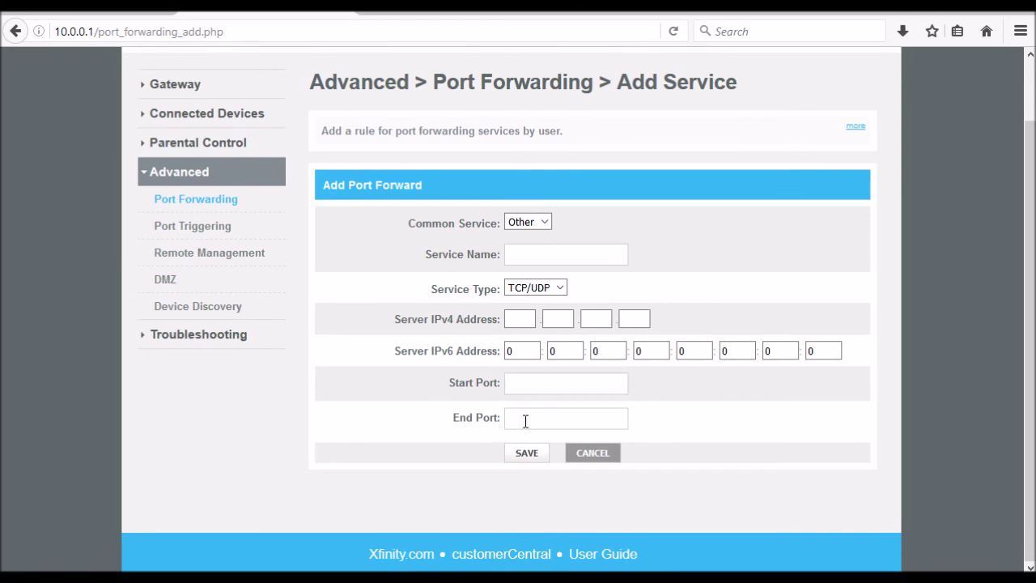
{"action": "left_click", "coordinate": [601, 458]}
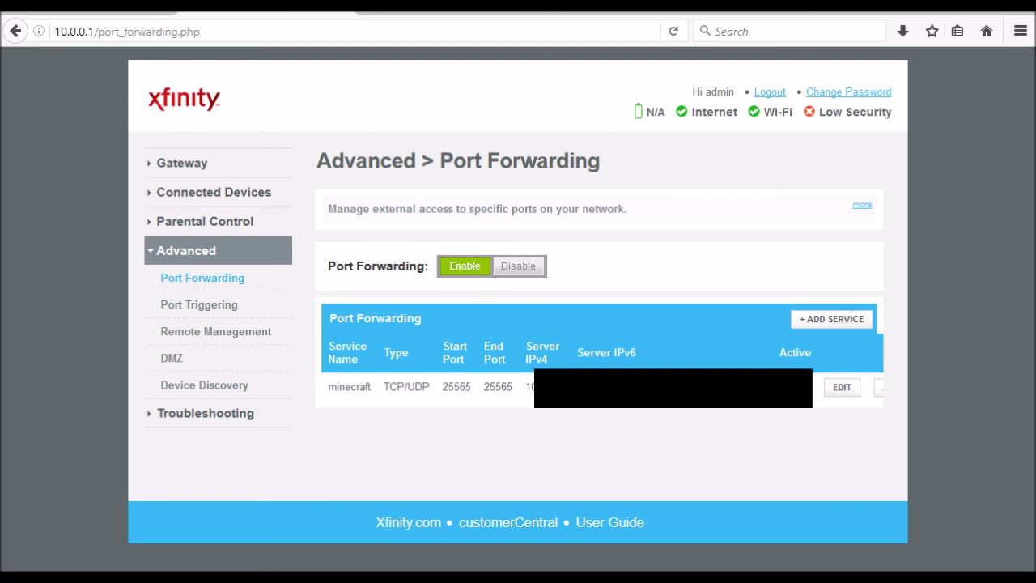
Step: Go to google.com and search 'ip' to reveal the public IP address
{"action": "left_click", "coordinate": [398, 32]}
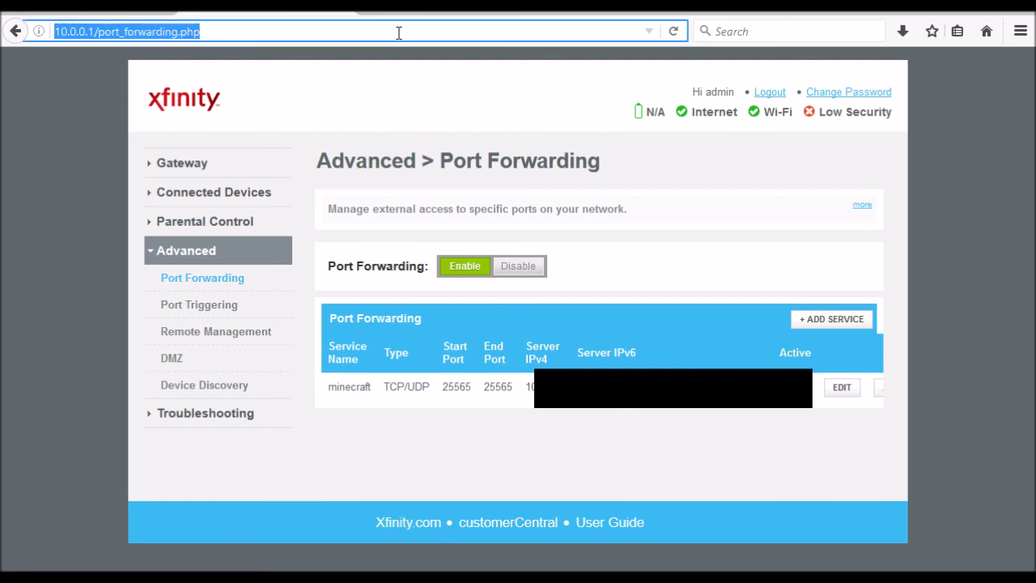
{"action": "type", "text": "google"}
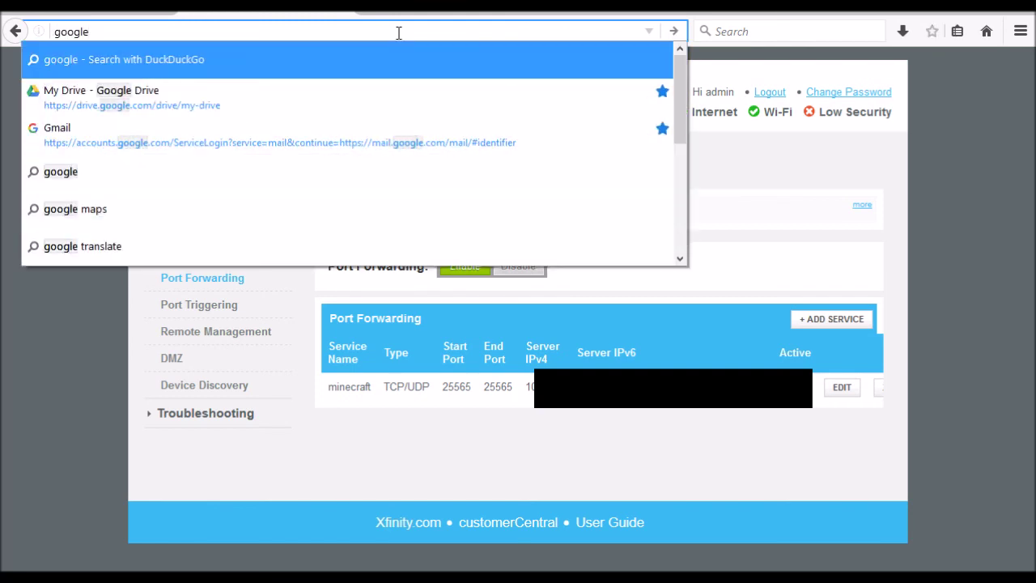
{"action": "type", "text": ".com"}
{"action": "key", "text": "Return"}
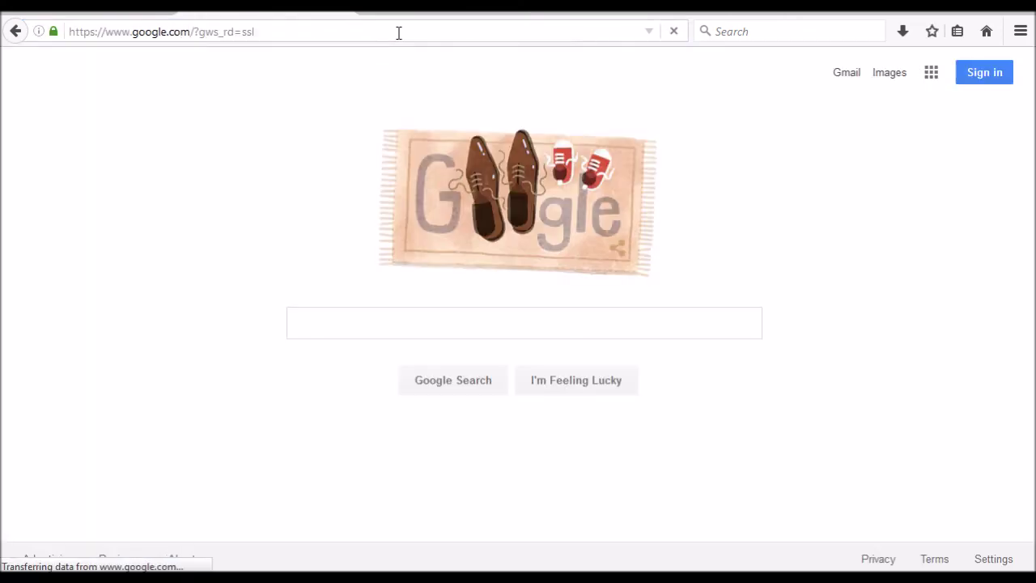
{"action": "type", "text": "ip"}
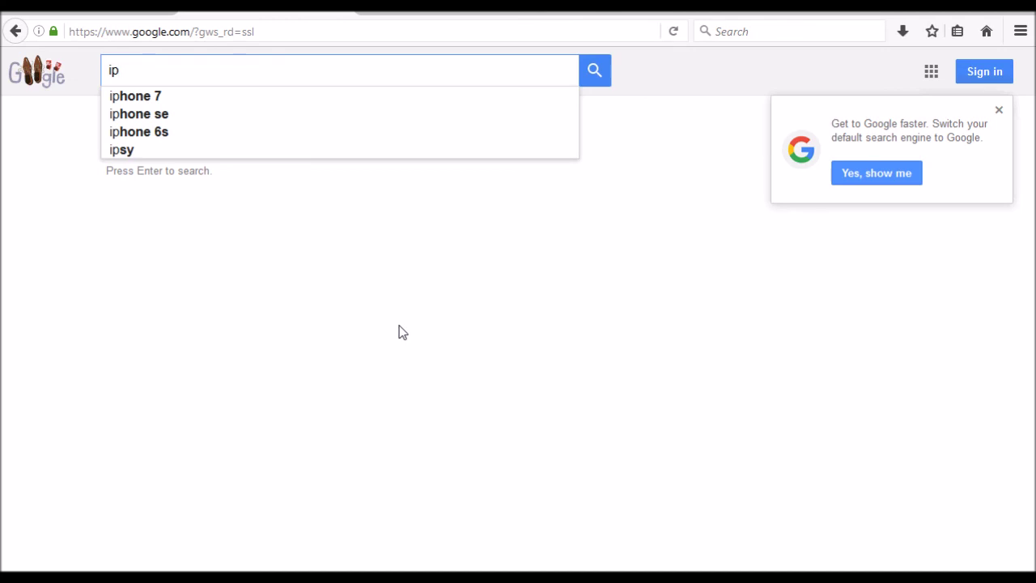
{"action": "key", "text": "Return"}
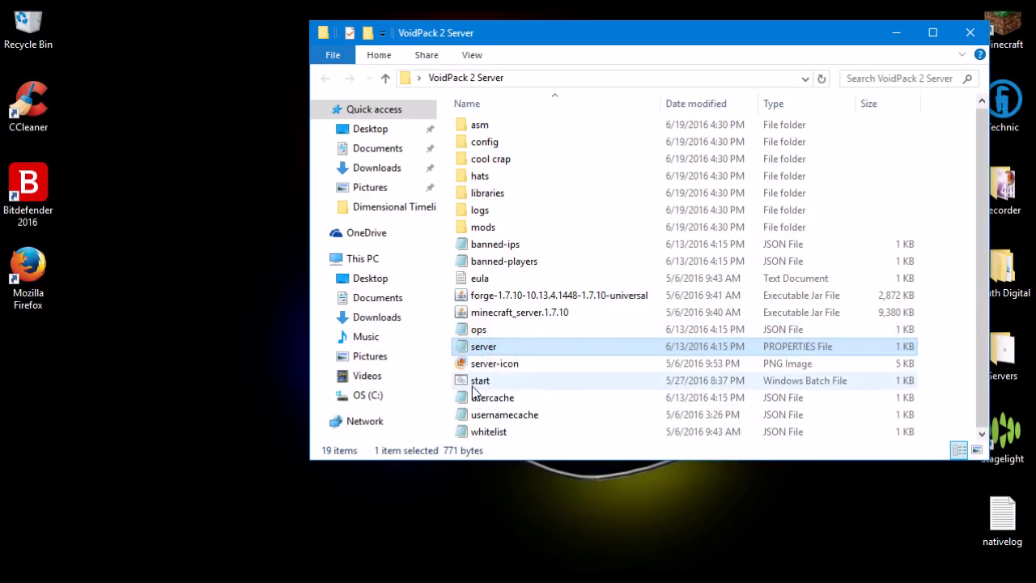
Step: Close the VoidPack 2 Server window and delete that folder from the desktop
{"action": "left_click", "coordinate": [475, 382]}
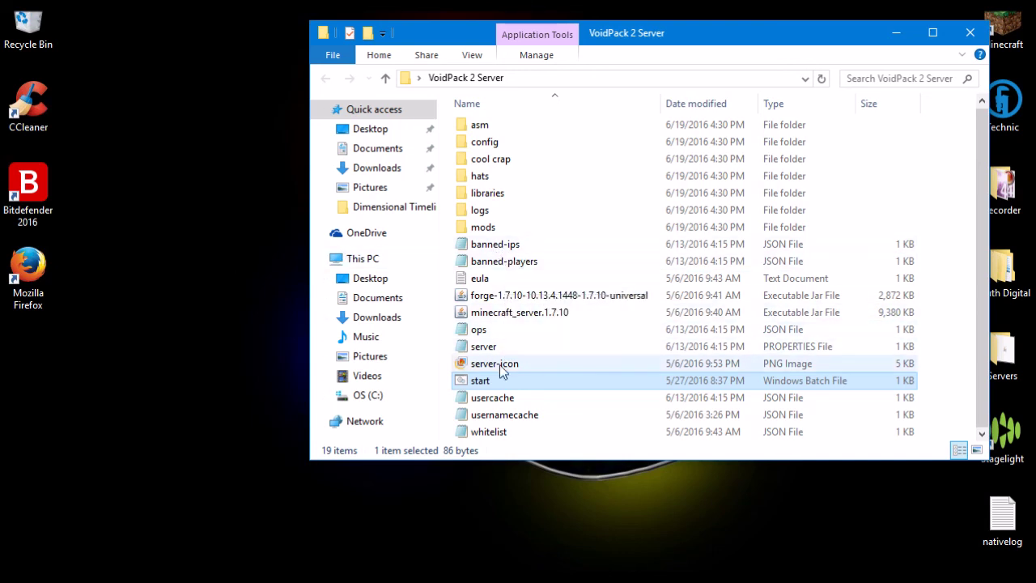
{"action": "left_click", "coordinate": [969, 32]}
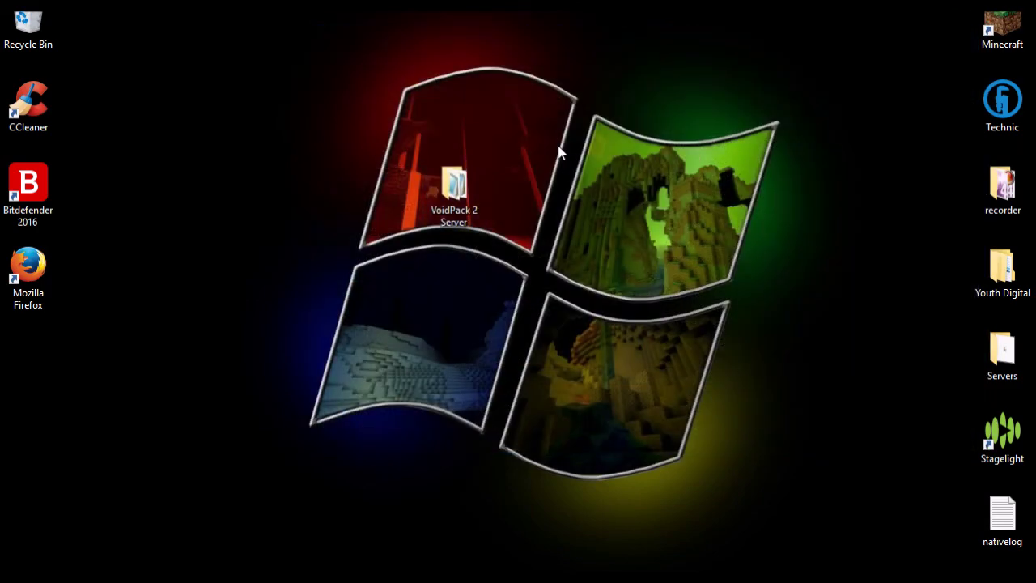
{"action": "right_click", "coordinate": [436, 187]}
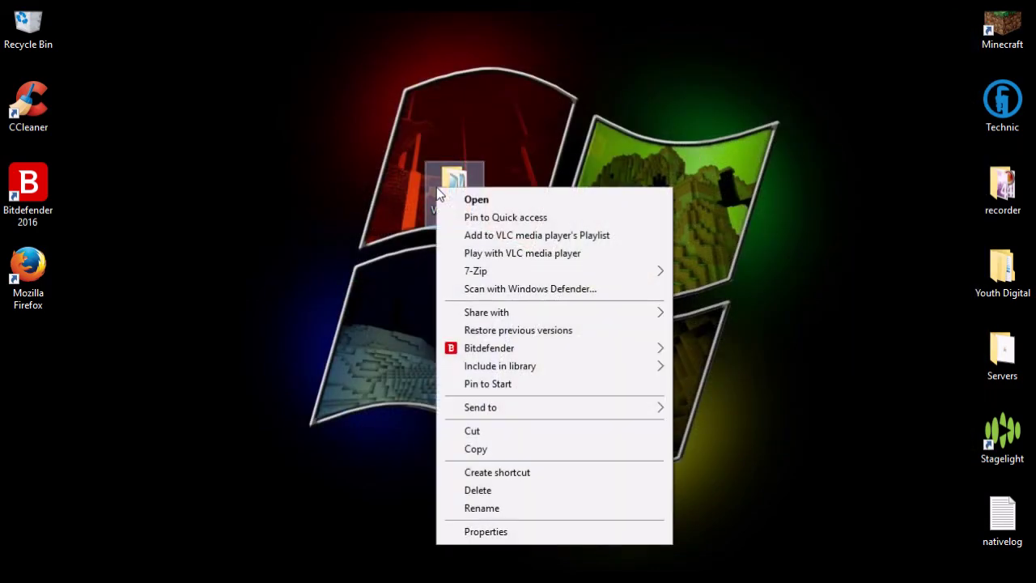
{"action": "left_click", "coordinate": [482, 491]}
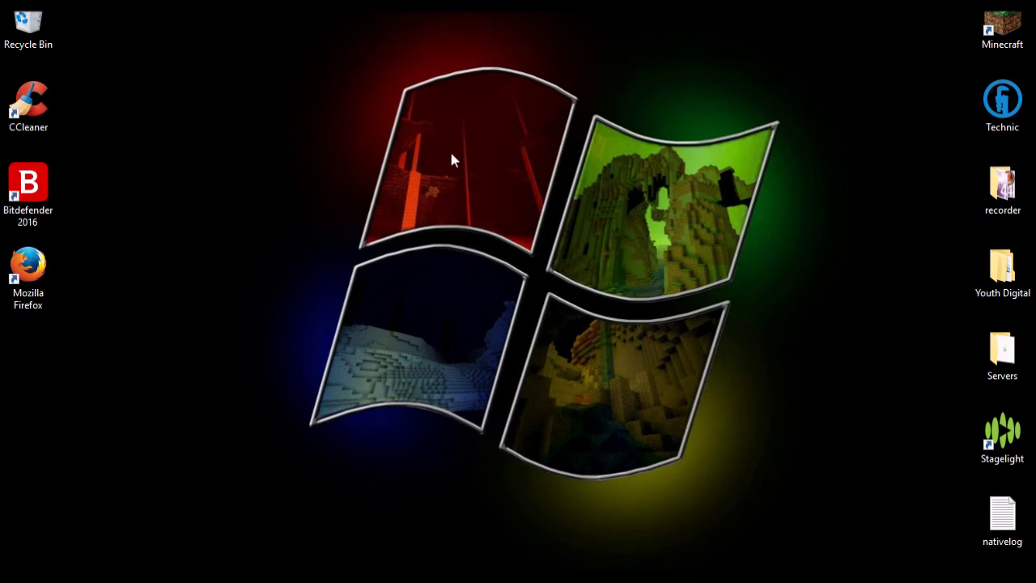